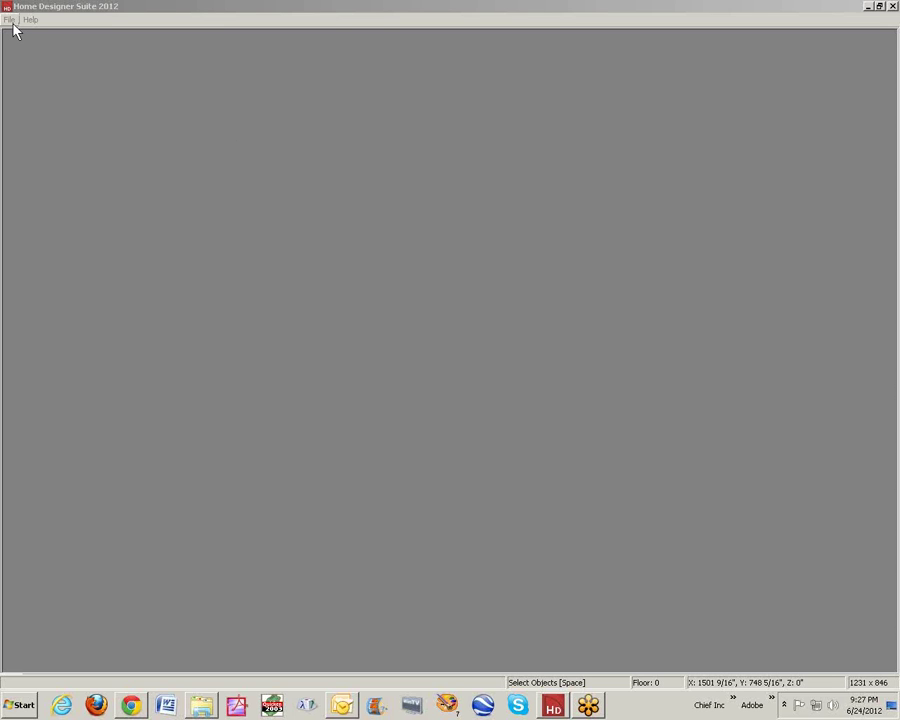
- Create a new plan from the Default Style home template using U.S. units (inches)
click(9, 20)
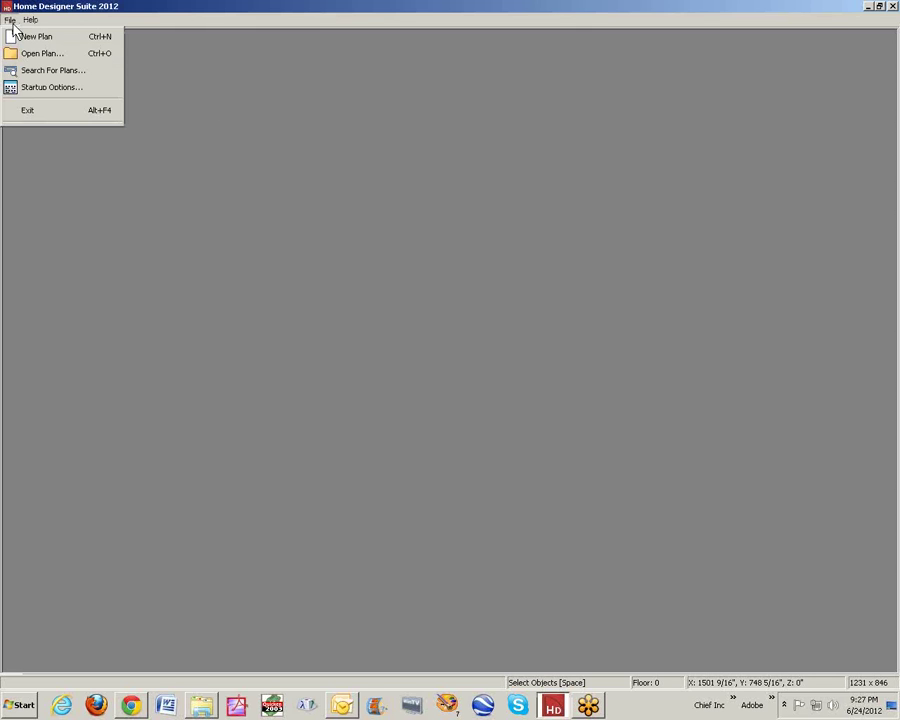
click(30, 37)
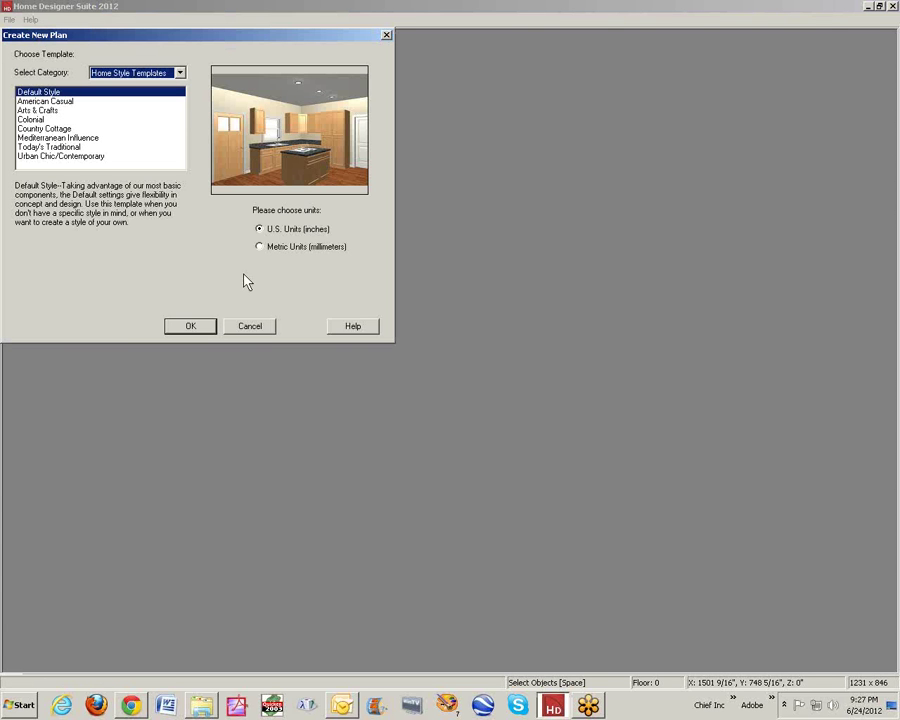
click(193, 329)
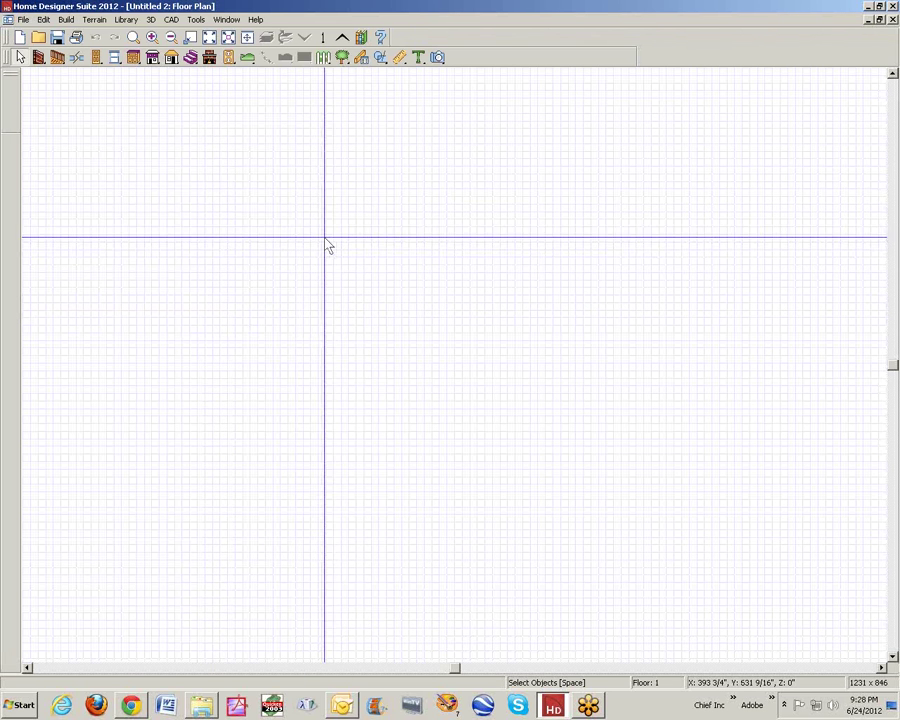
- Turn off the snap grid and the reference grid in the plan defaults
click(44, 20)
click(102, 262)
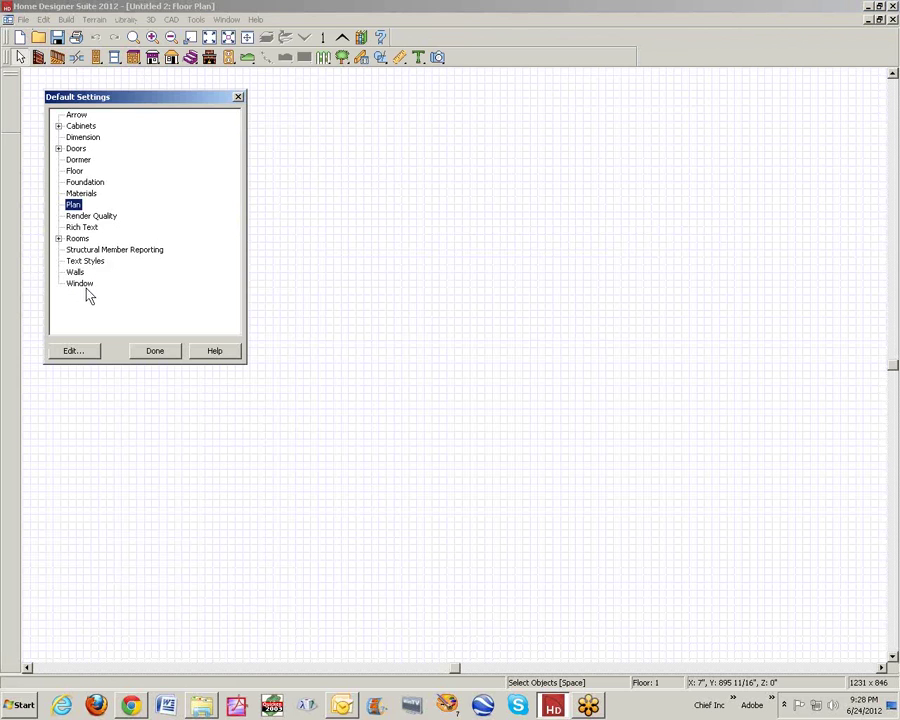
click(79, 351)
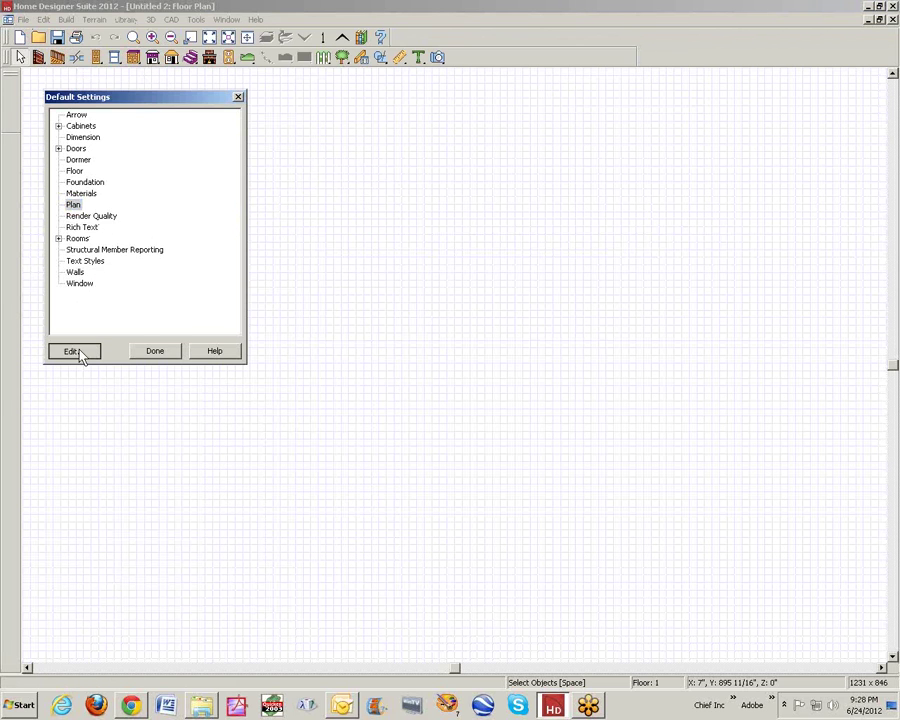
click(76, 285)
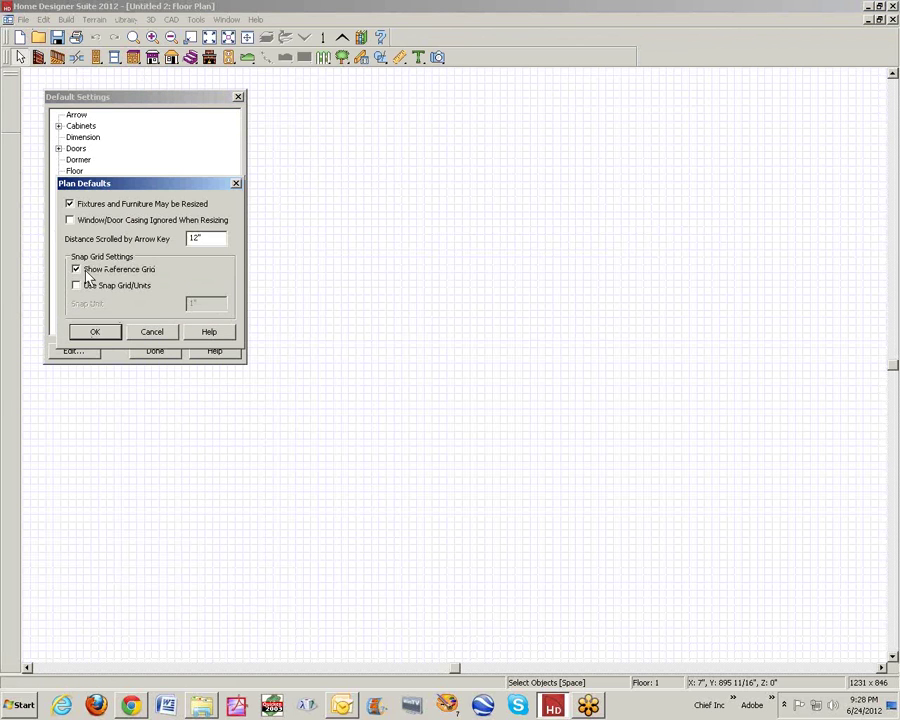
click(76, 269)
click(97, 333)
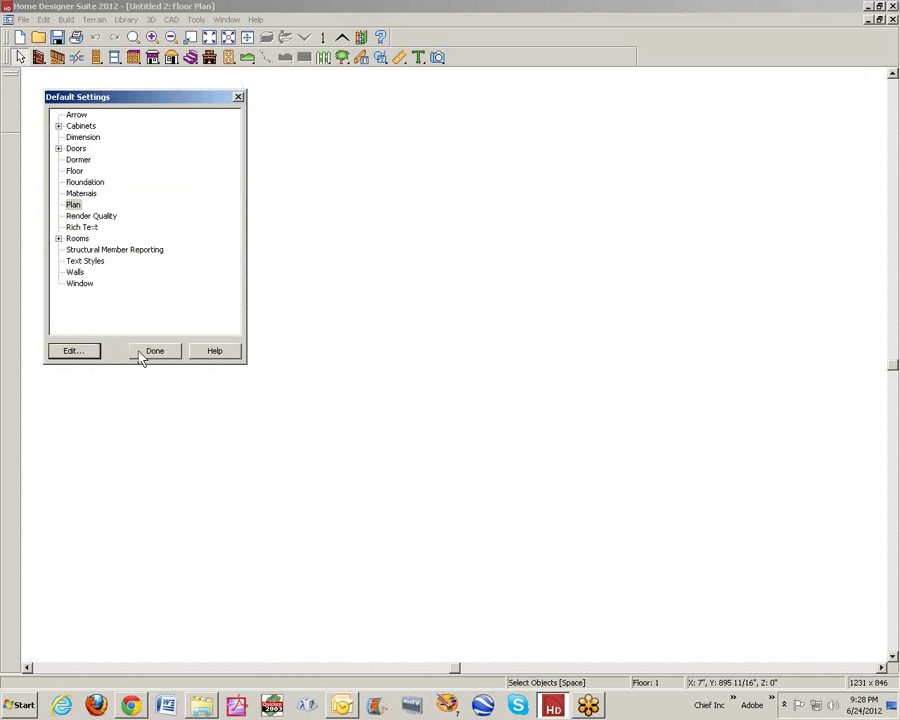
click(156, 351)
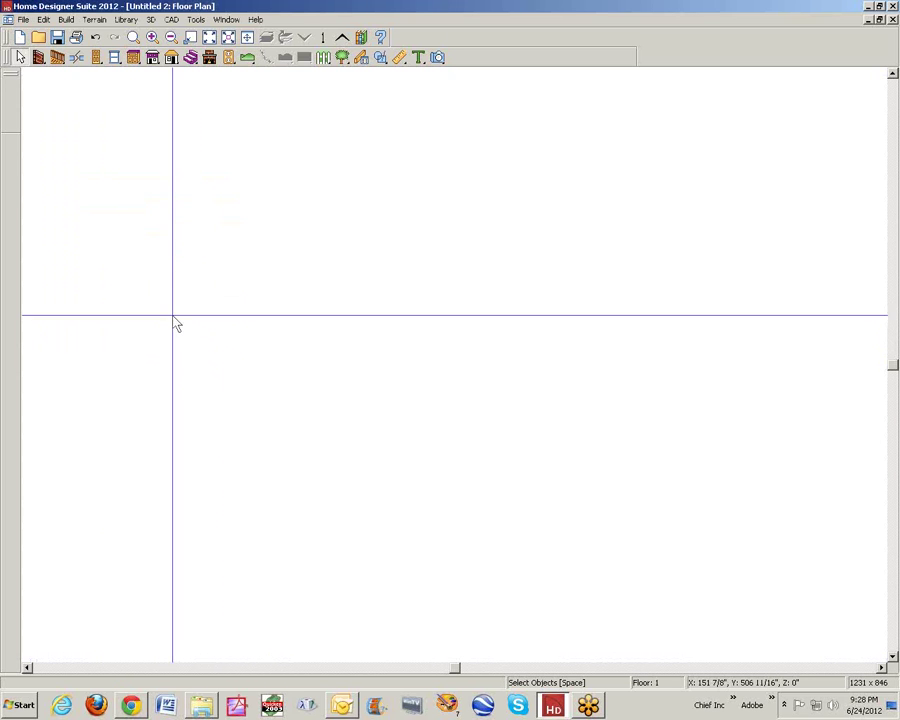
- Draw a closed rectangle of straight exterior walls enclosing about 895 sq ft, taller than it is wide
click(39, 57)
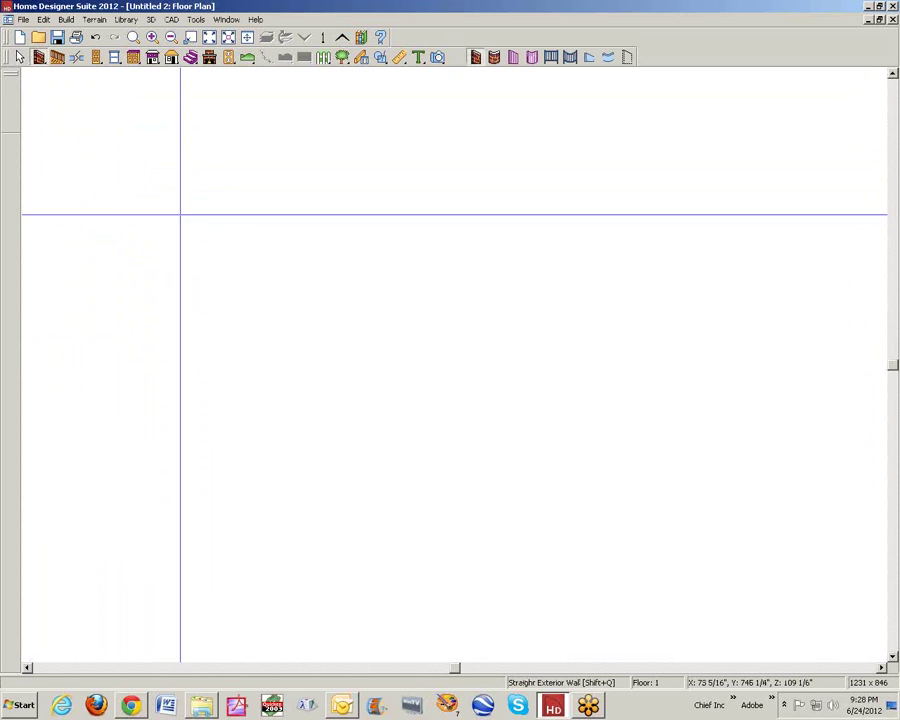
mouse_move(225, 250)
mouse_down()
mouse_move(418, 251)
mouse_move(428, 515)
mouse_move(202, 488)
mouse_move(225, 514)
mouse_move(216, 258)
mouse_move(225, 252)
mouse_up()
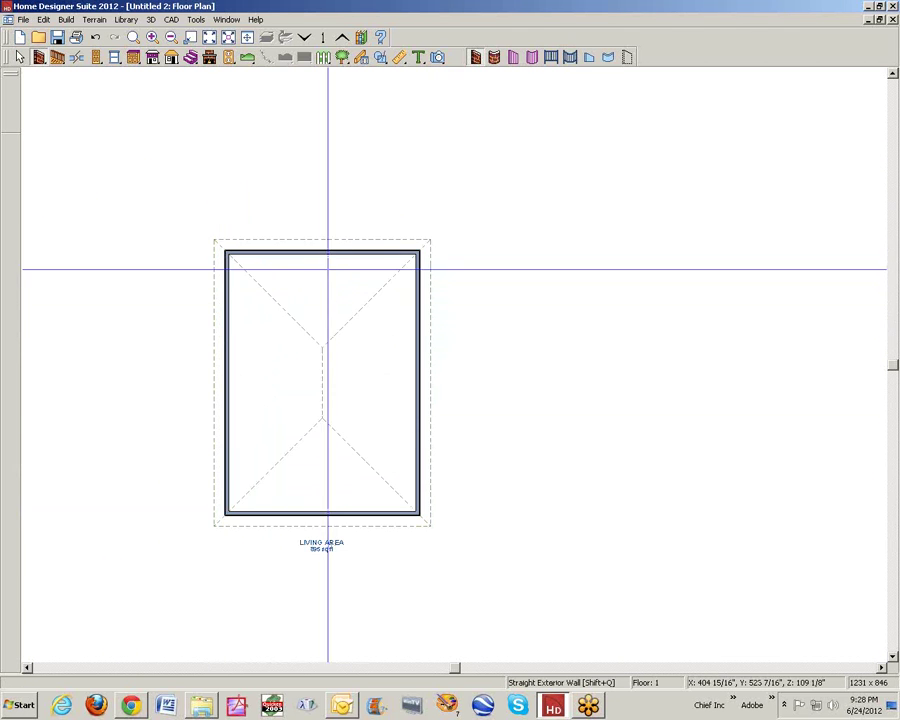
key(space)
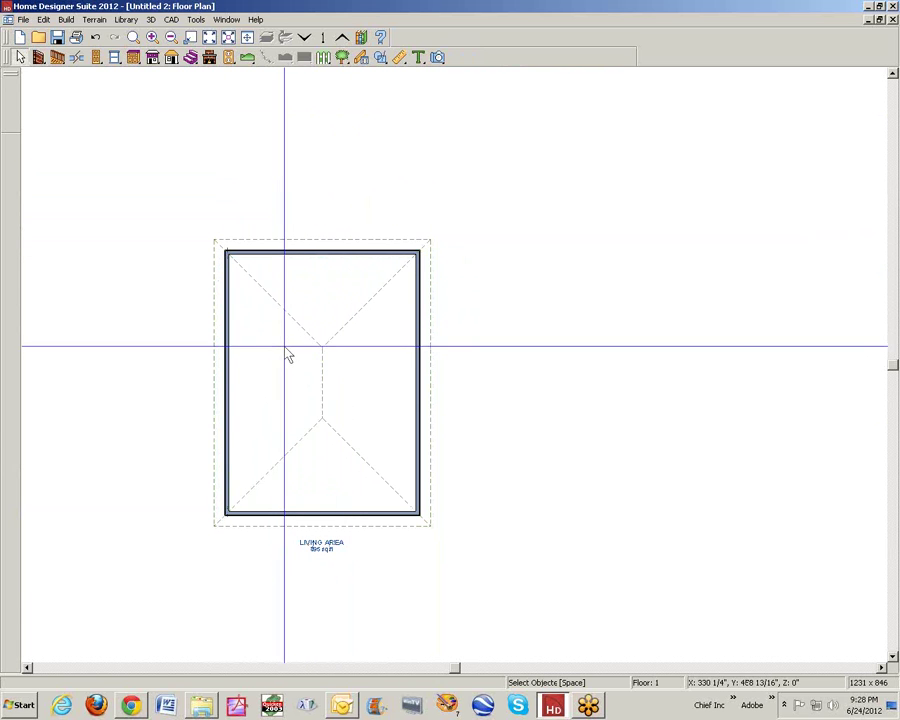
- Enclose a room about 10'-4" by 15'-6" in the building's lower-right corner with straight half-walls
click(39, 58)
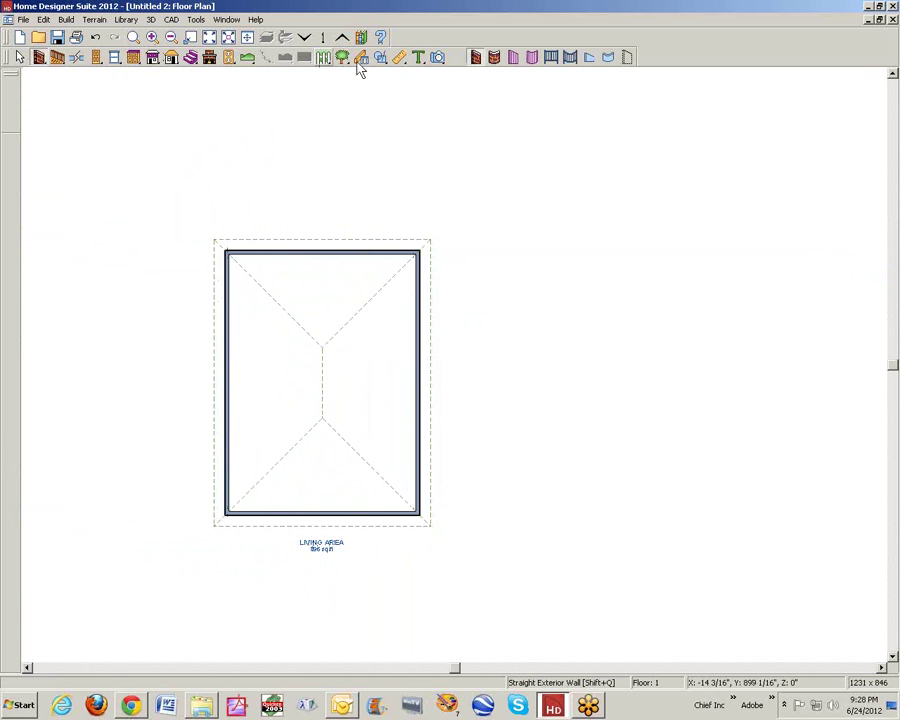
click(588, 59)
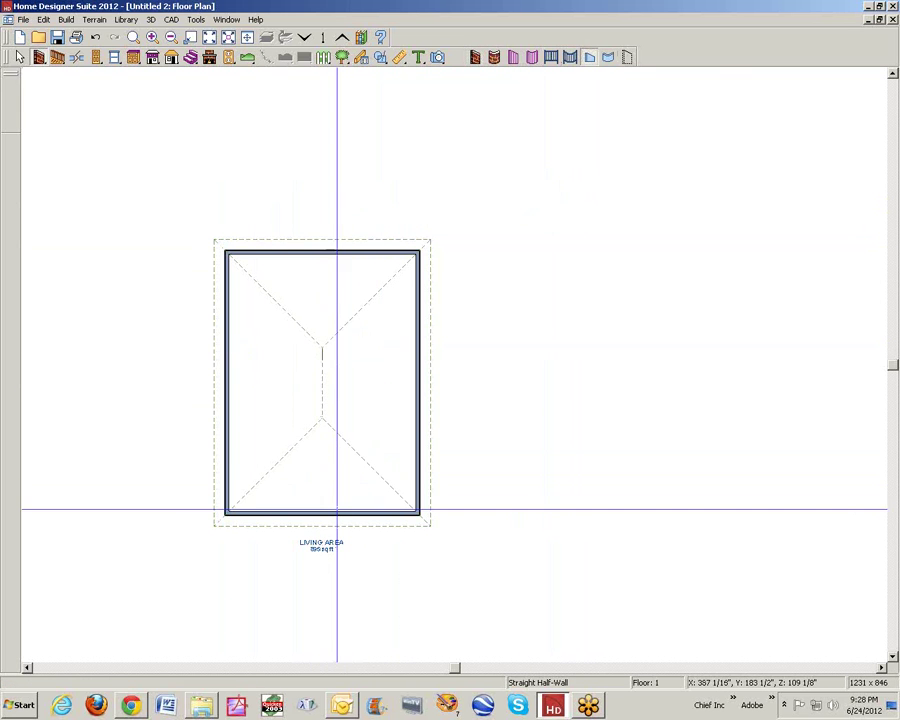
mouse_move(337, 511)
mouse_down()
mouse_move(362, 430)
mouse_move(331, 404)
mouse_move(331, 391)
mouse_move(417, 392)
mouse_up()
key(space)
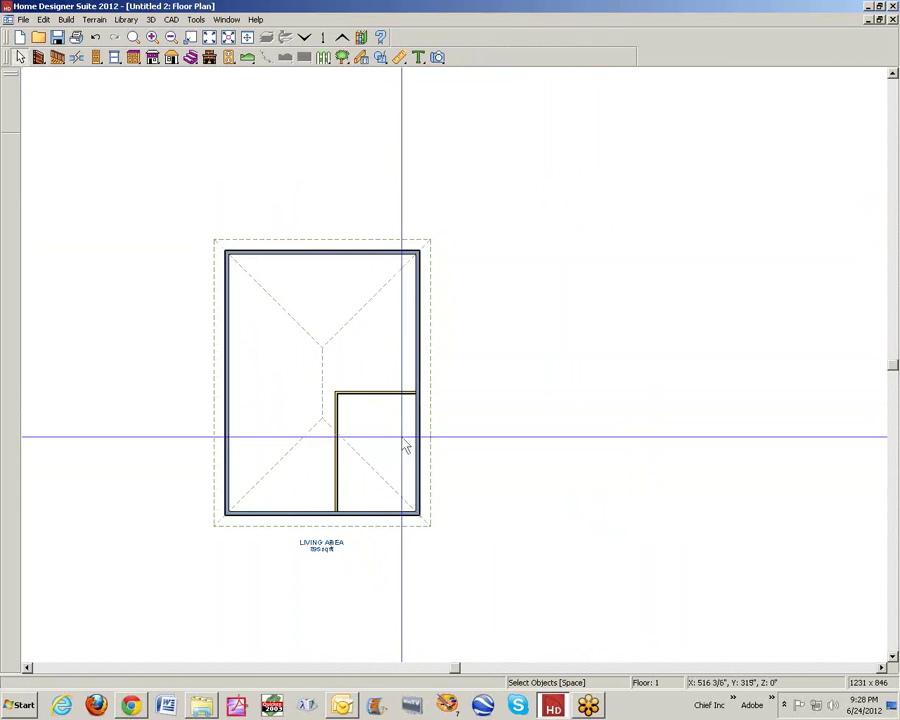
- Set the room type of the lower-right corner room to Garage
double_click(405, 447)
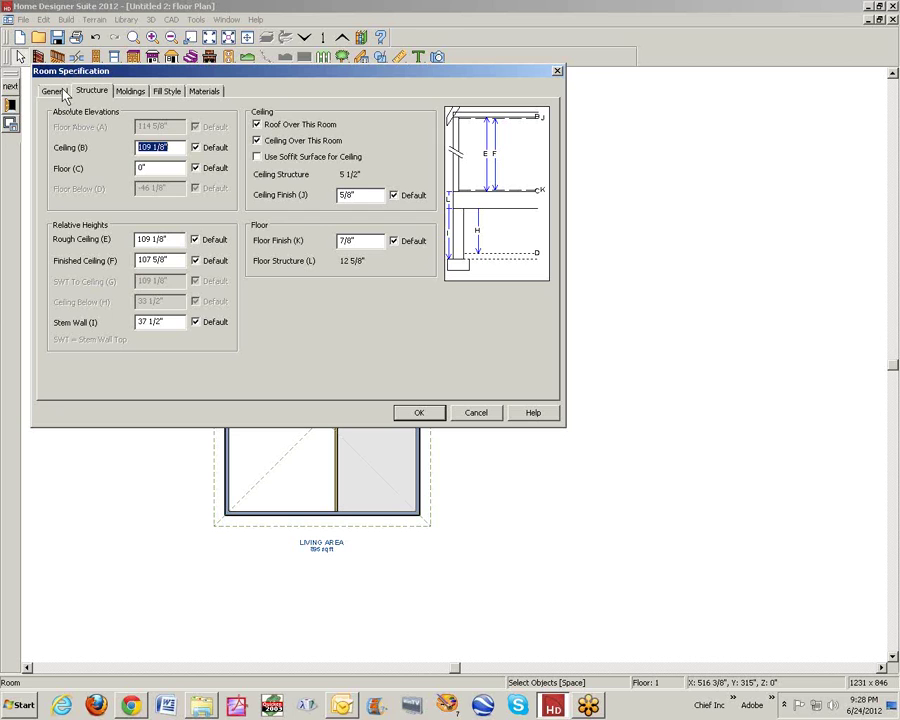
click(56, 91)
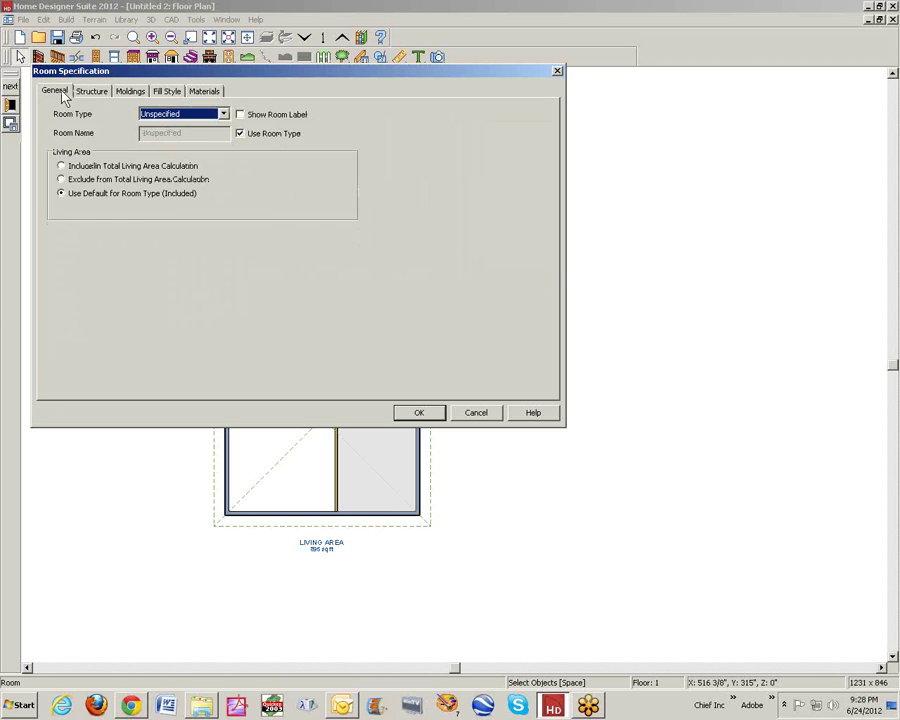
click(224, 115)
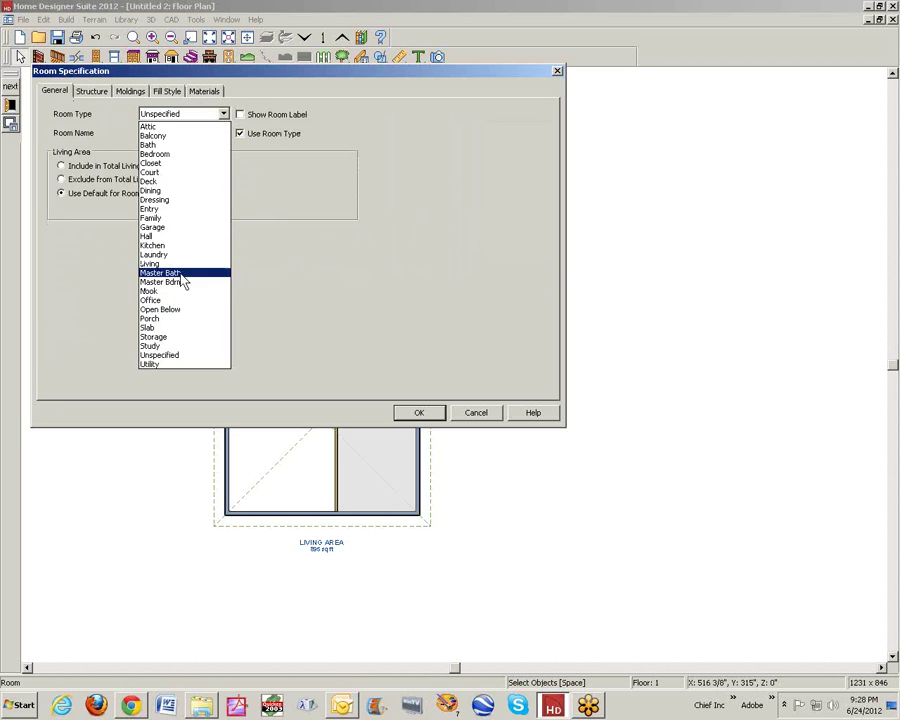
click(170, 228)
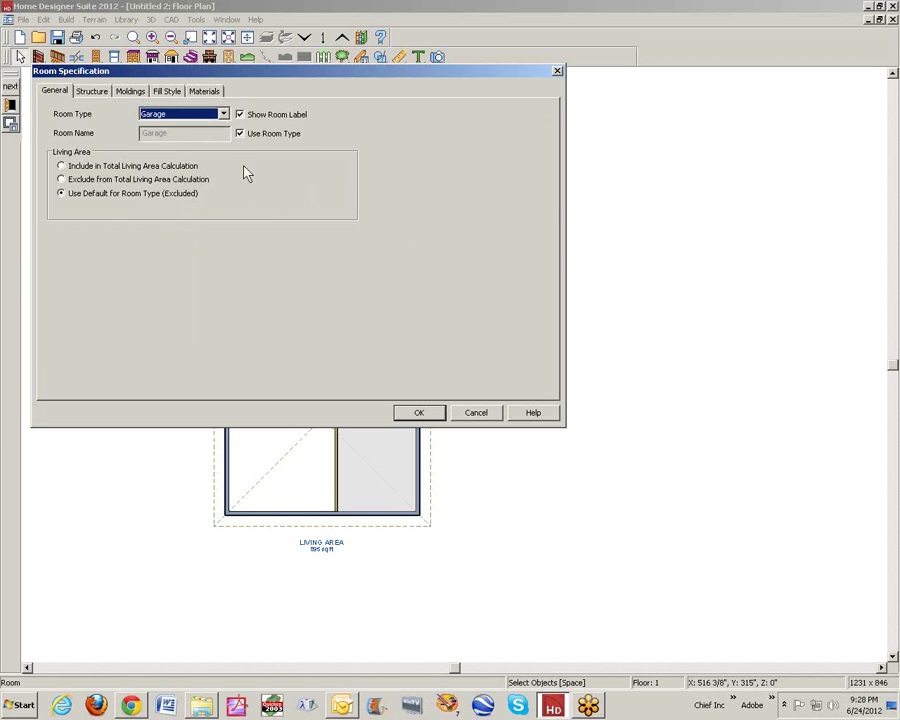
- Override the garage's default floor elevation with -6" and apply the room specification
click(93, 91)
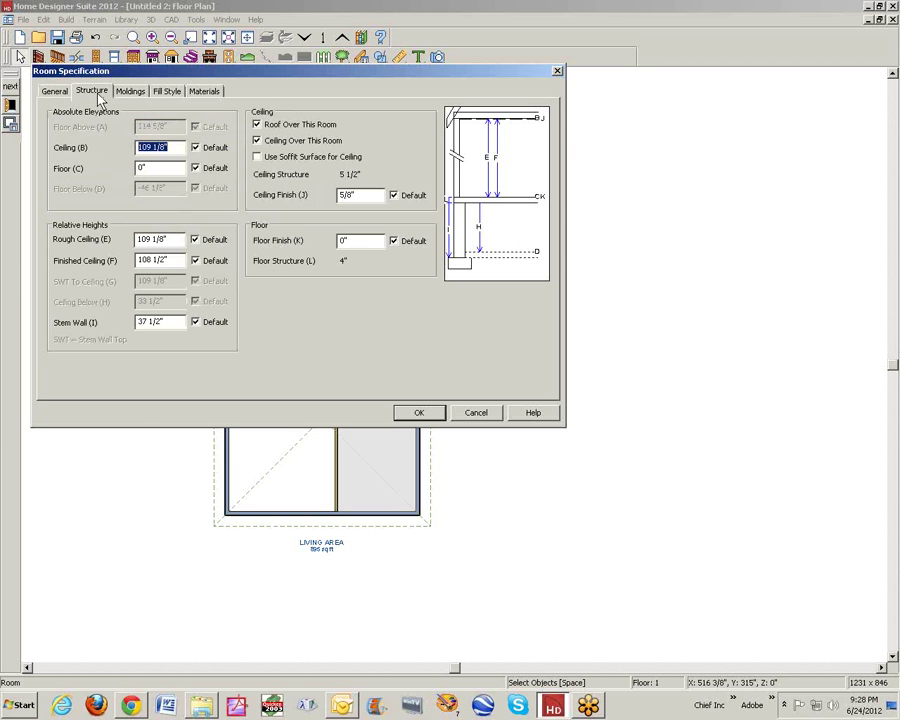
click(195, 169)
drag(166, 171, 130, 176)
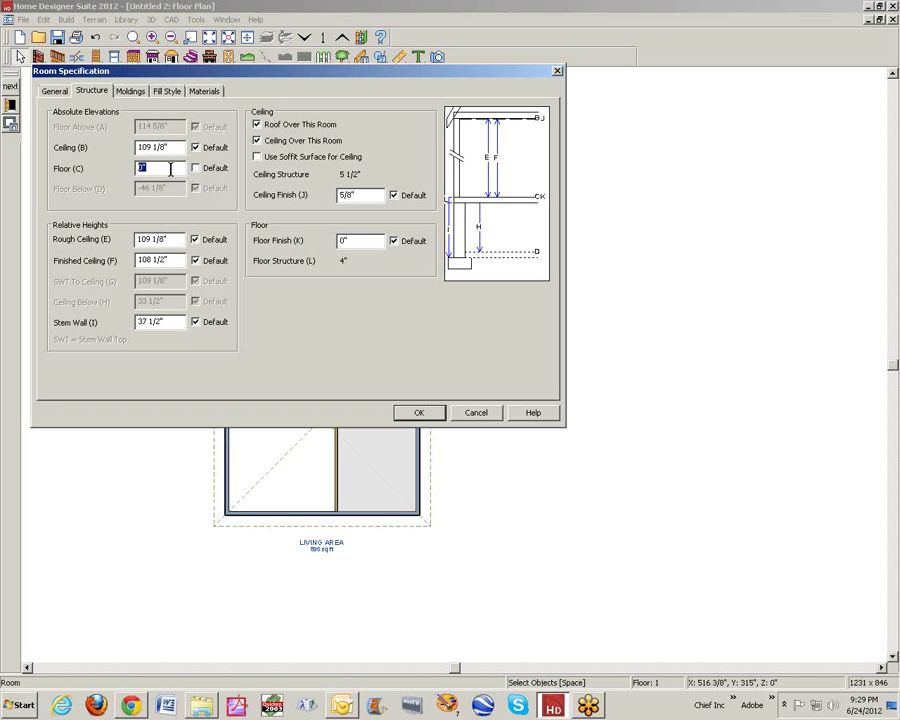
text(-6)
drag(148, 168, 105, 180)
click(436, 416)
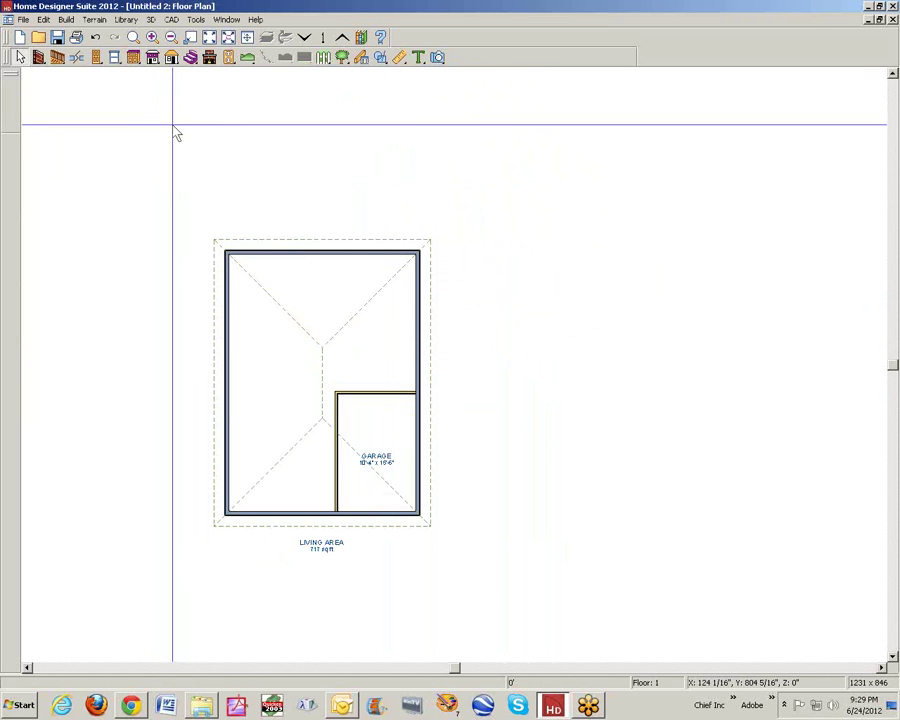
- Place a garage door in the lower exterior wall of the garage
click(98, 58)
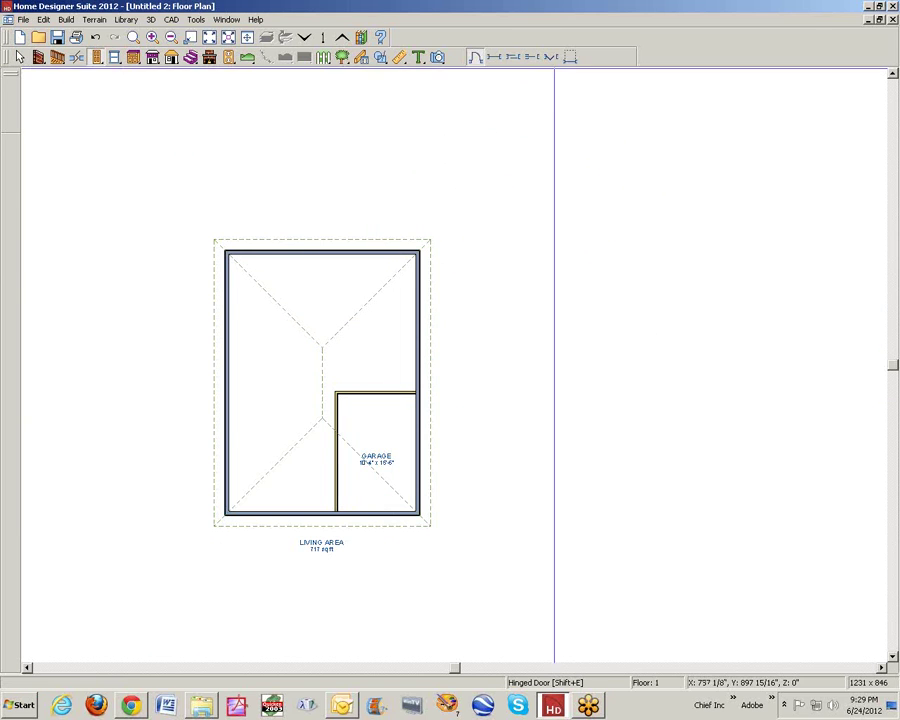
click(569, 58)
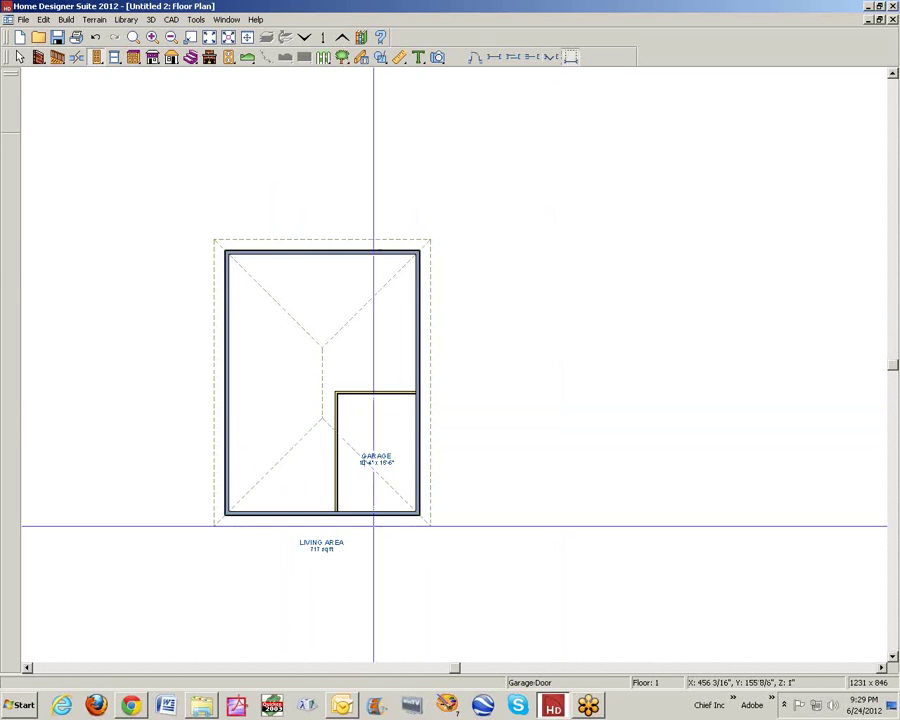
click(378, 513)
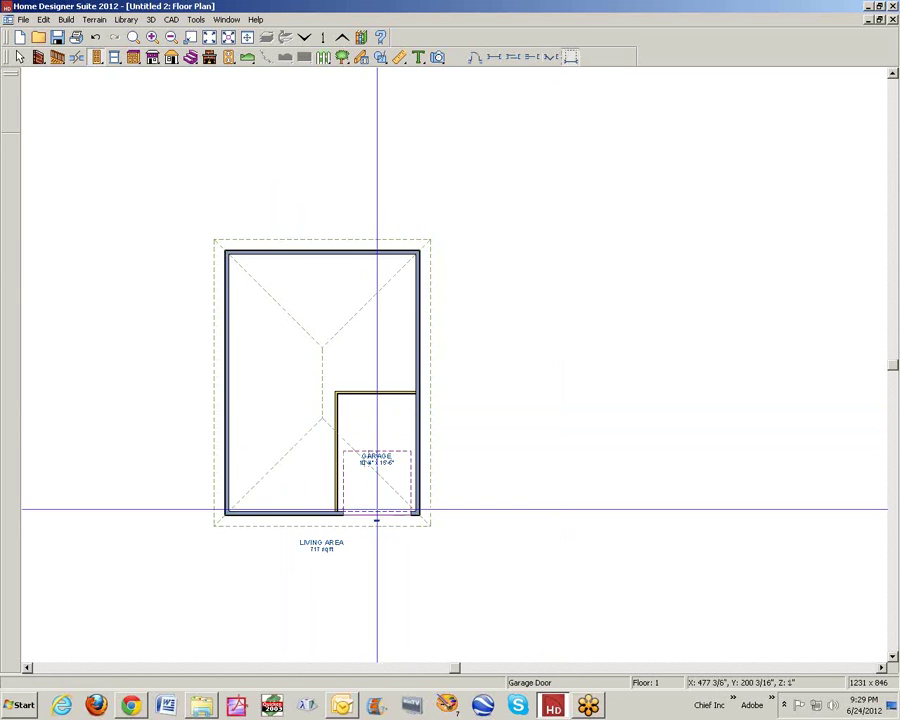
key(space)
- Build an auto-rebuilding foundation of walls with footings, 8" thick and 37 1/2" high
scroll(418, 458, down, 1)
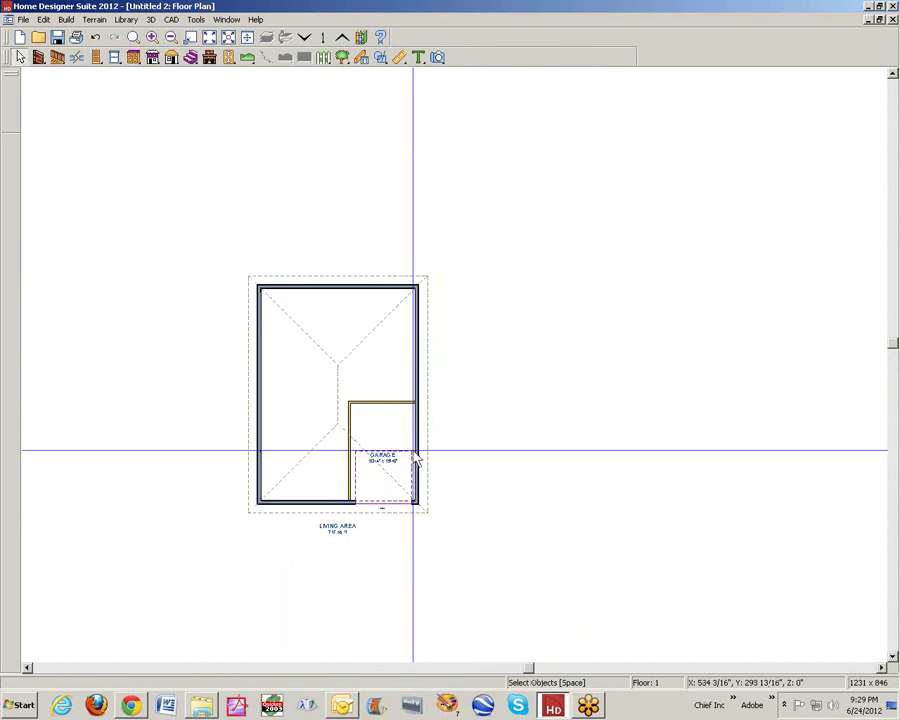
click(67, 20)
mouse_move(106, 124)
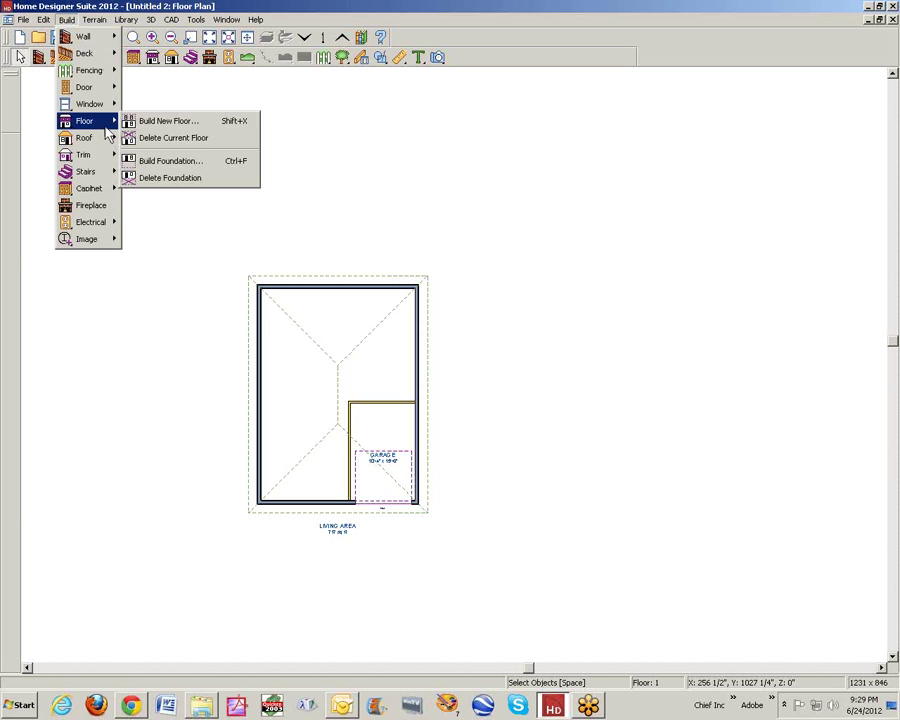
click(250, 161)
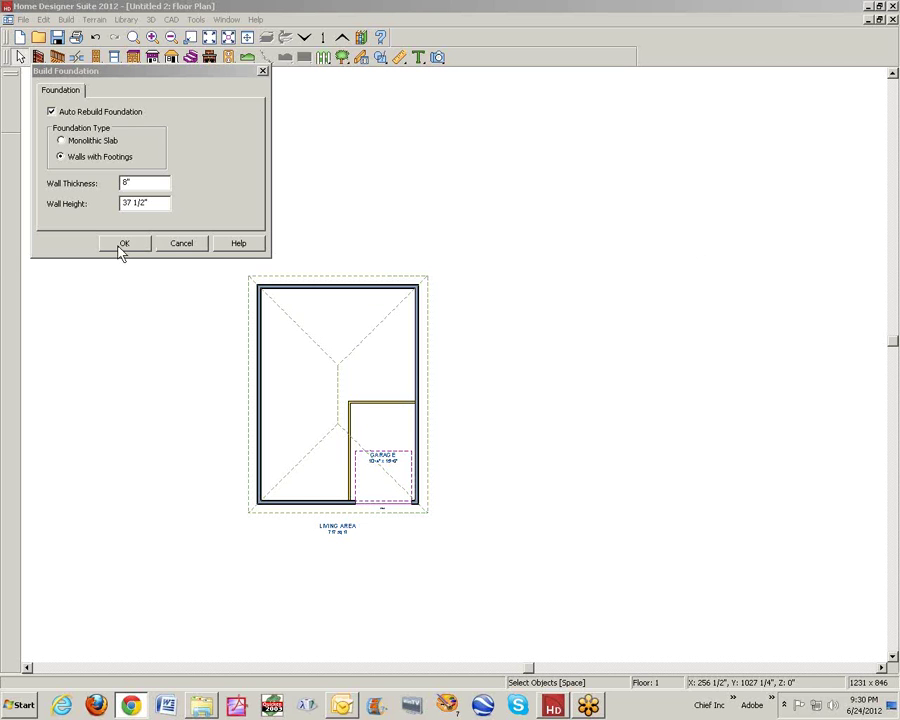
double_click(136, 203)
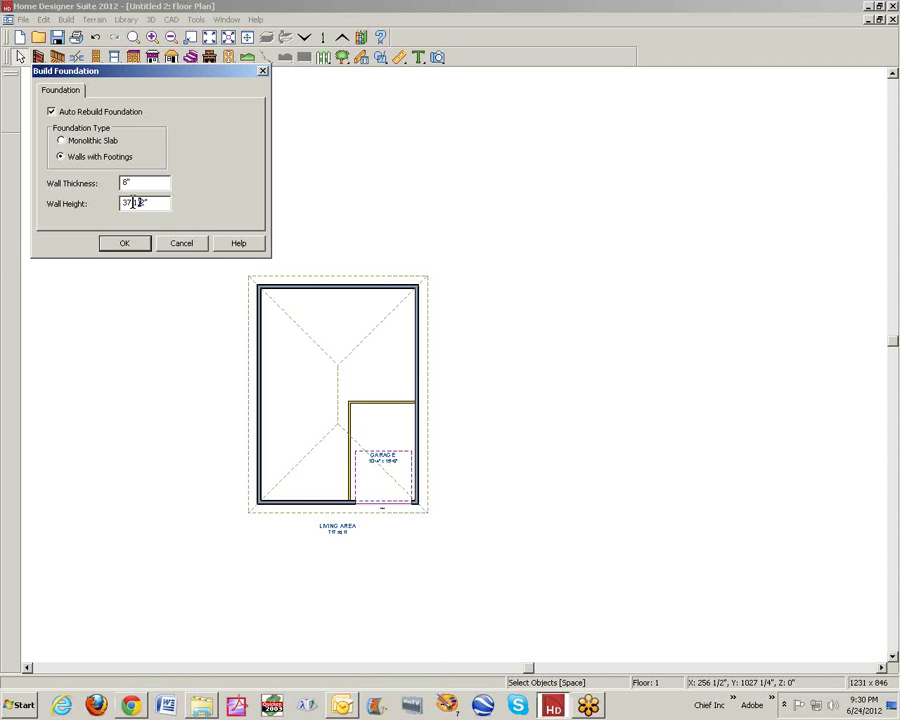
click(124, 243)
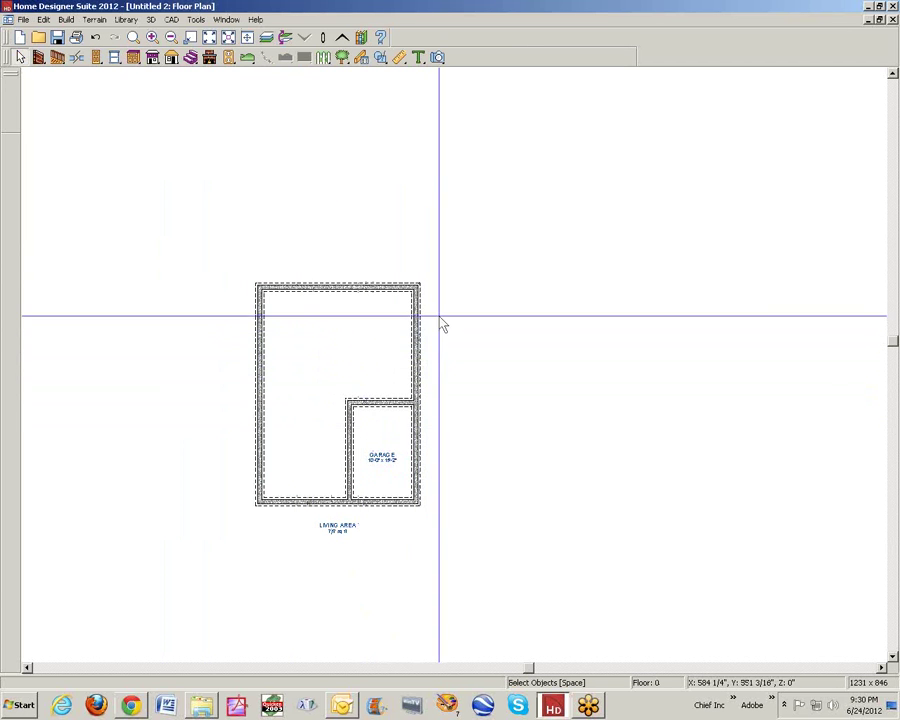
- Inspect the foundation in a perspective doll house view, then return to the floor 1 plan
click(442, 57)
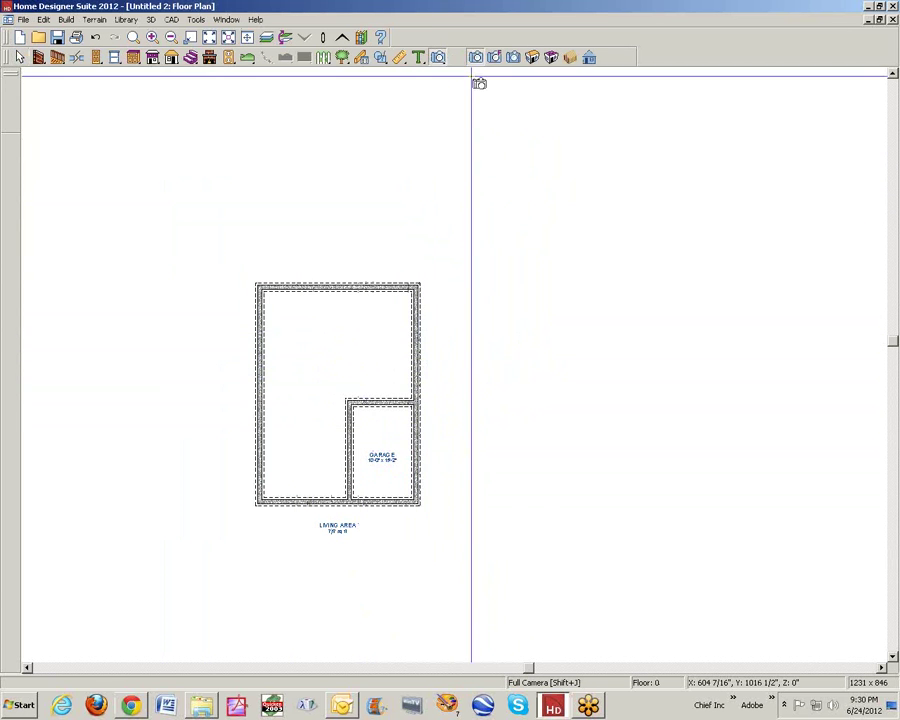
click(552, 58)
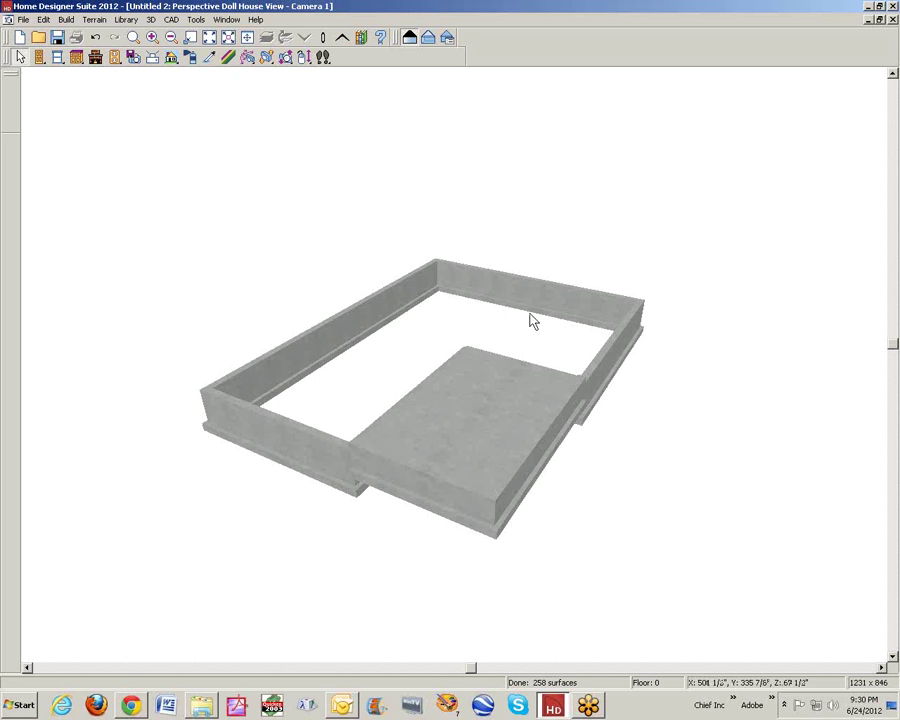
click(880, 20)
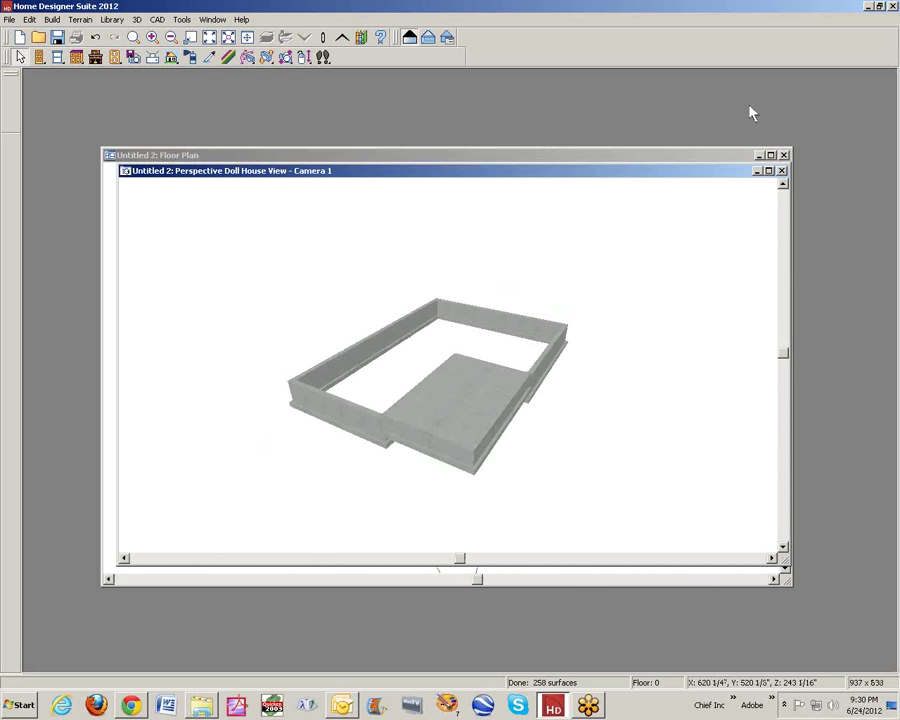
click(782, 171)
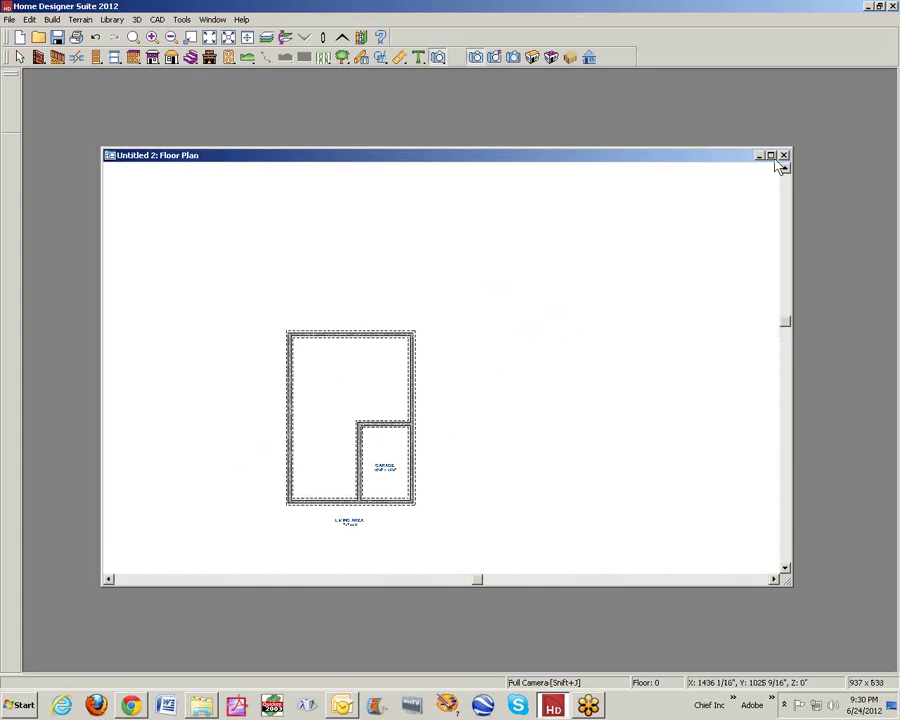
click(770, 155)
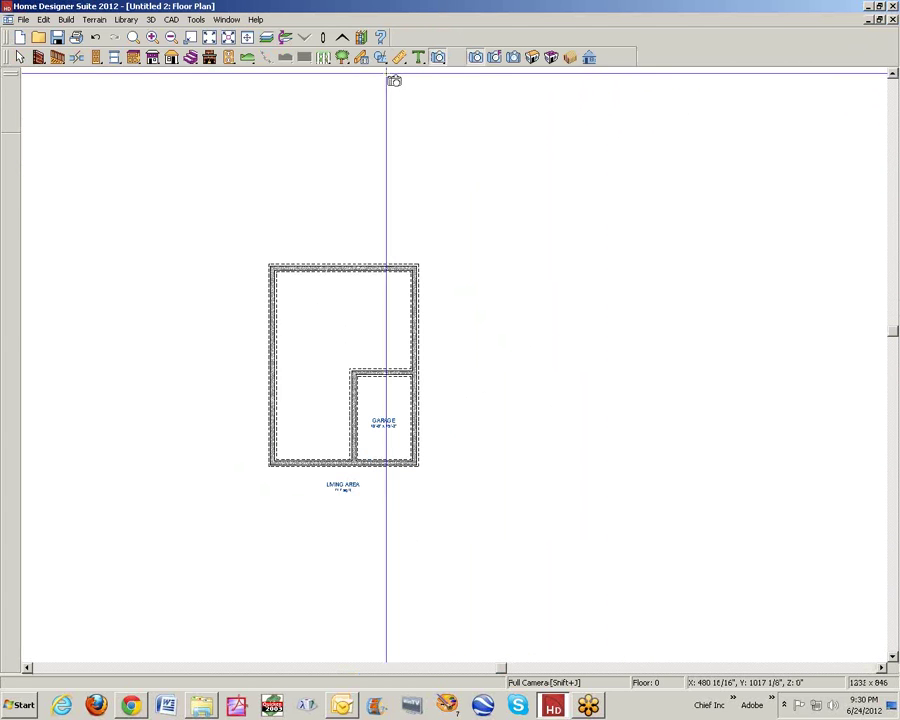
click(344, 40)
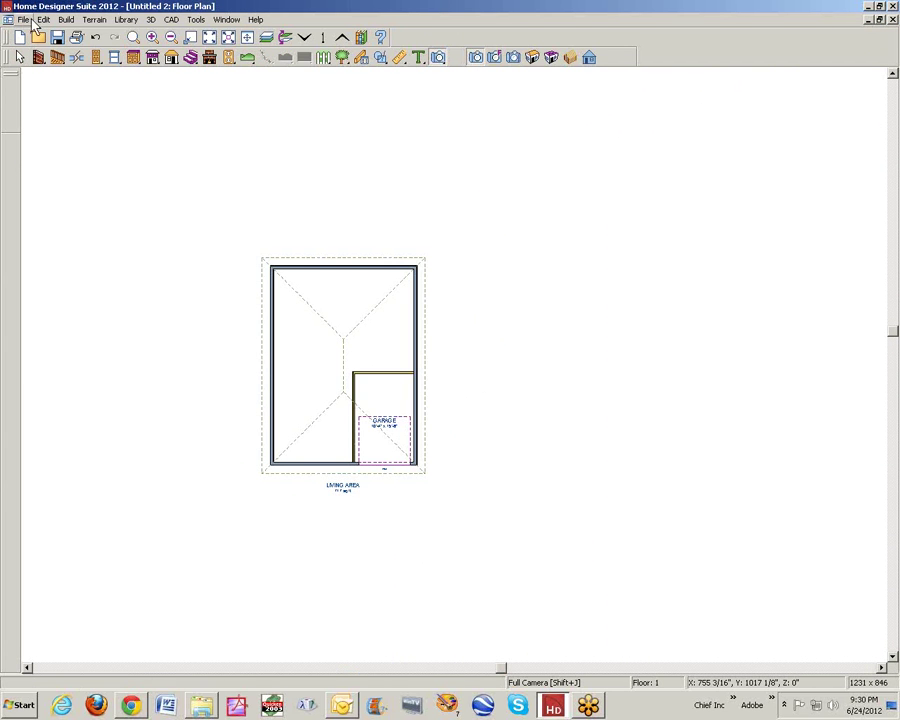
- Create a terrain perimeter around the house and draw a flat region across the lot behind it, overlapping the rear wall
click(86, 21)
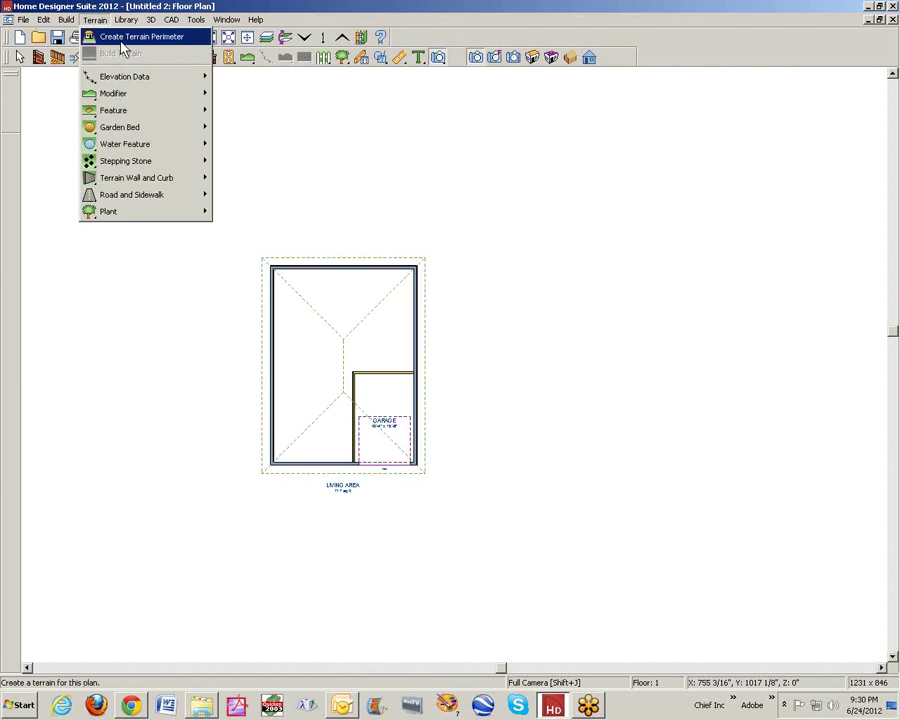
click(135, 37)
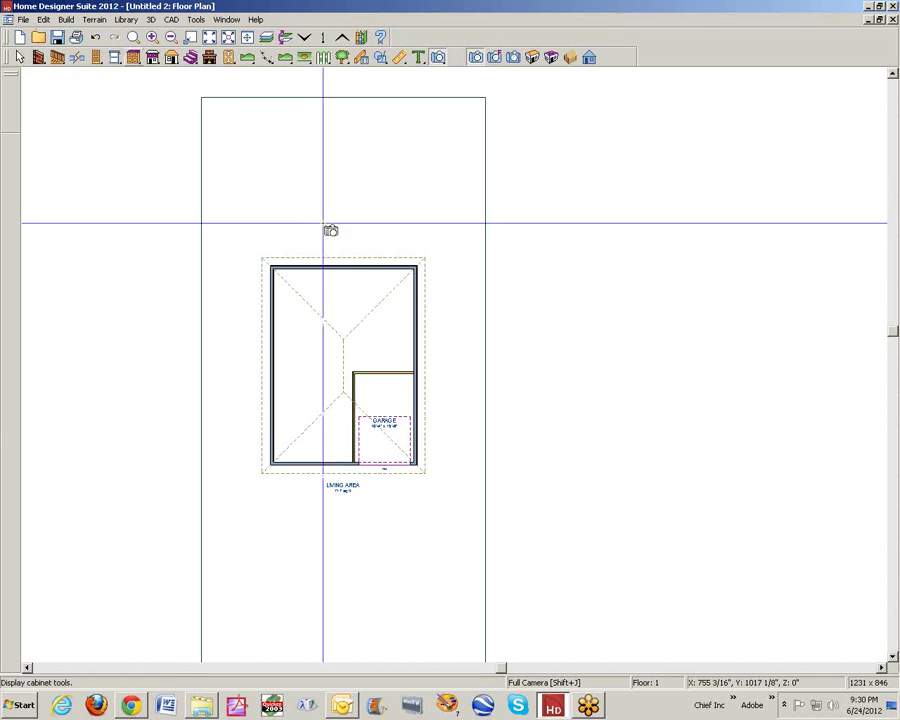
click(95, 20)
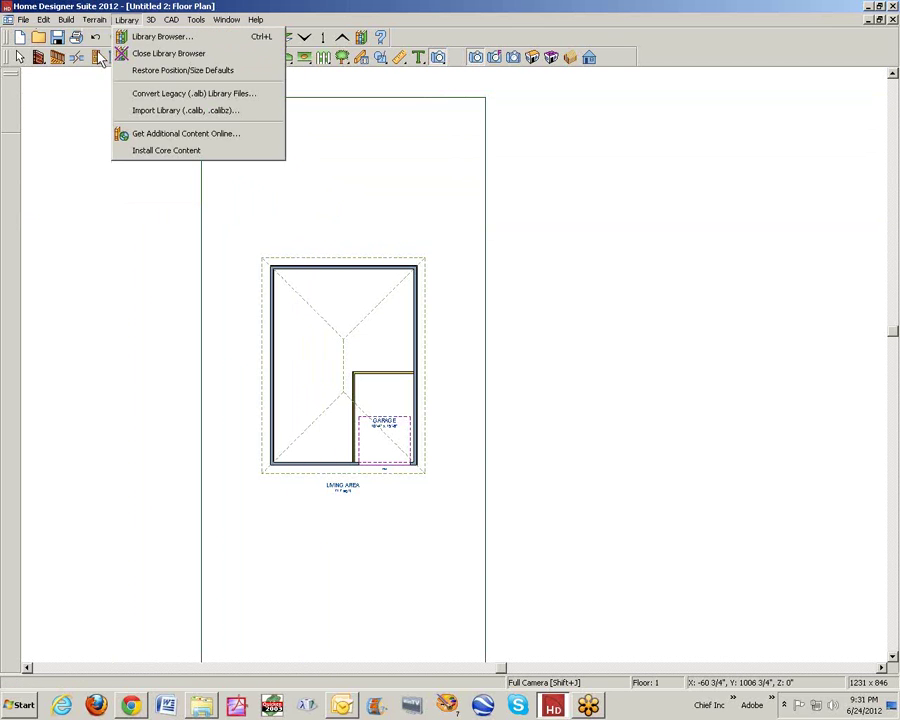
mouse_move(132, 80)
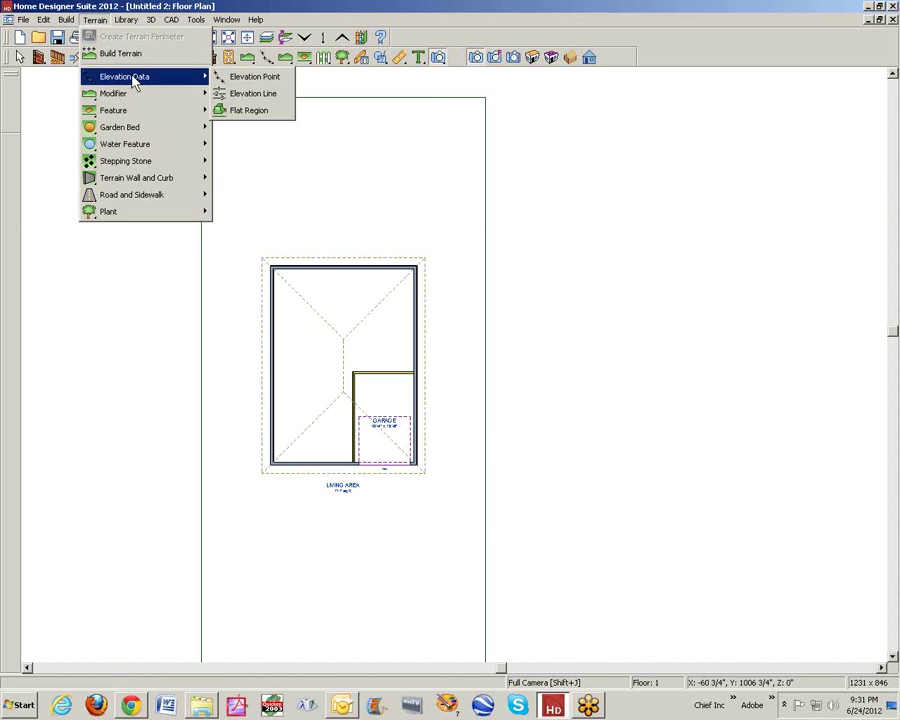
click(250, 111)
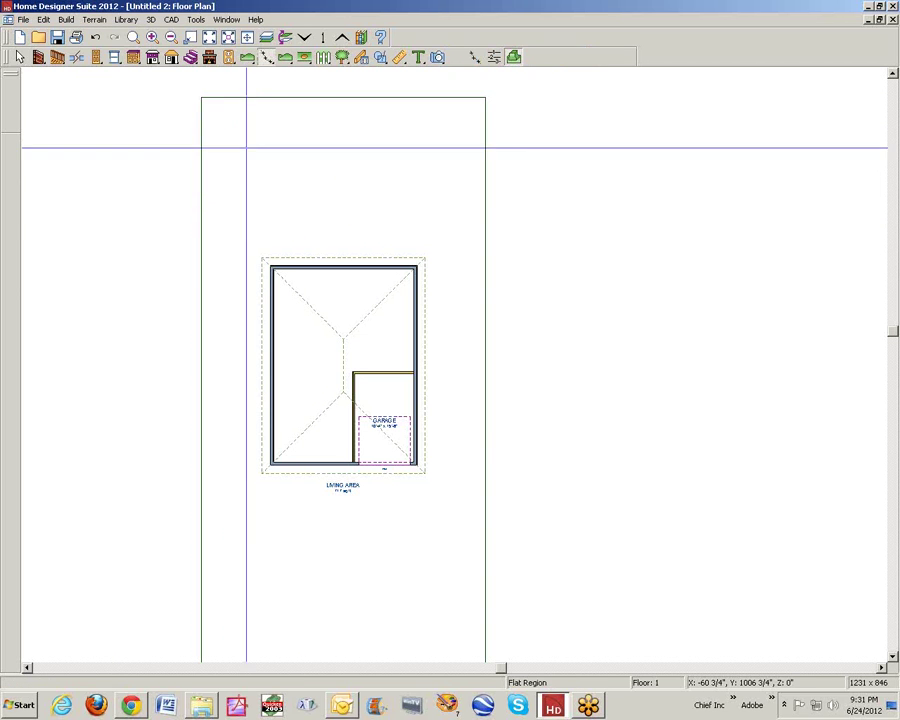
drag(178, 80, 536, 276)
- Set the elevation of the flat region behind the house to -96"
right_click(527, 286)
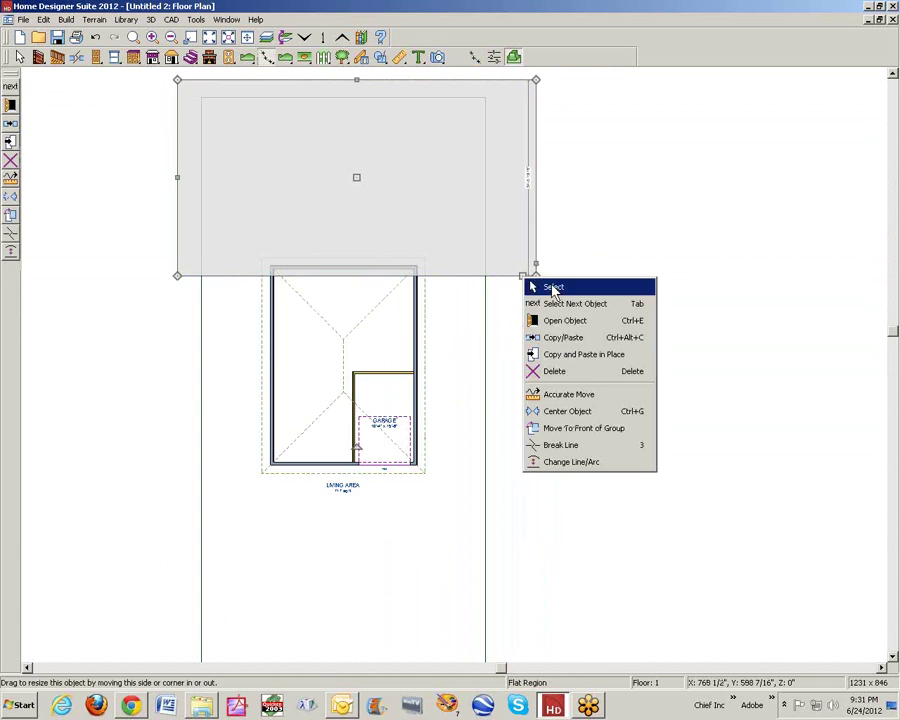
click(542, 321)
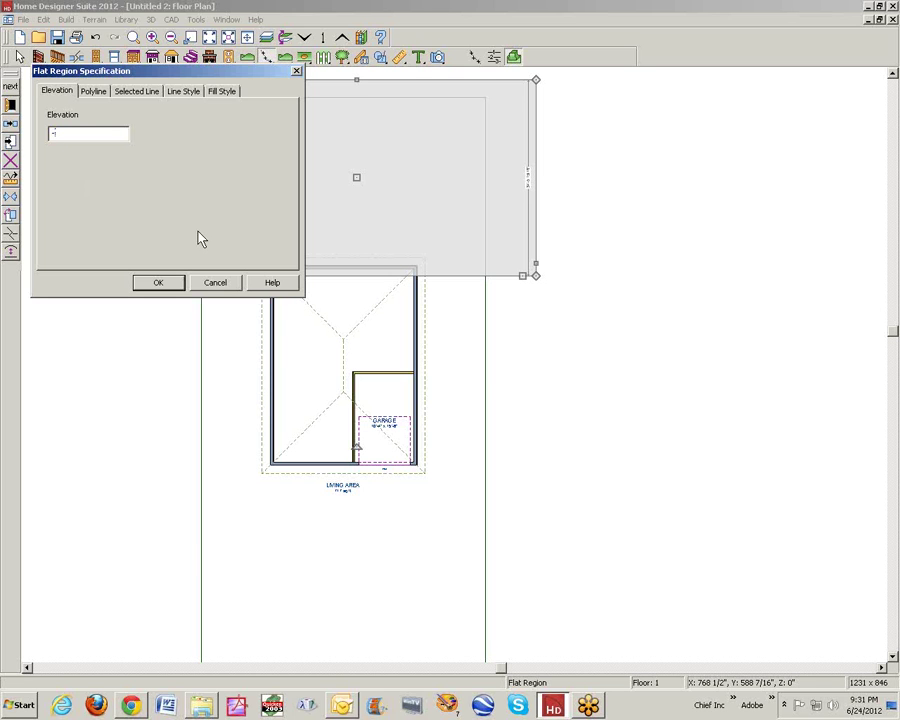
click(152, 284)
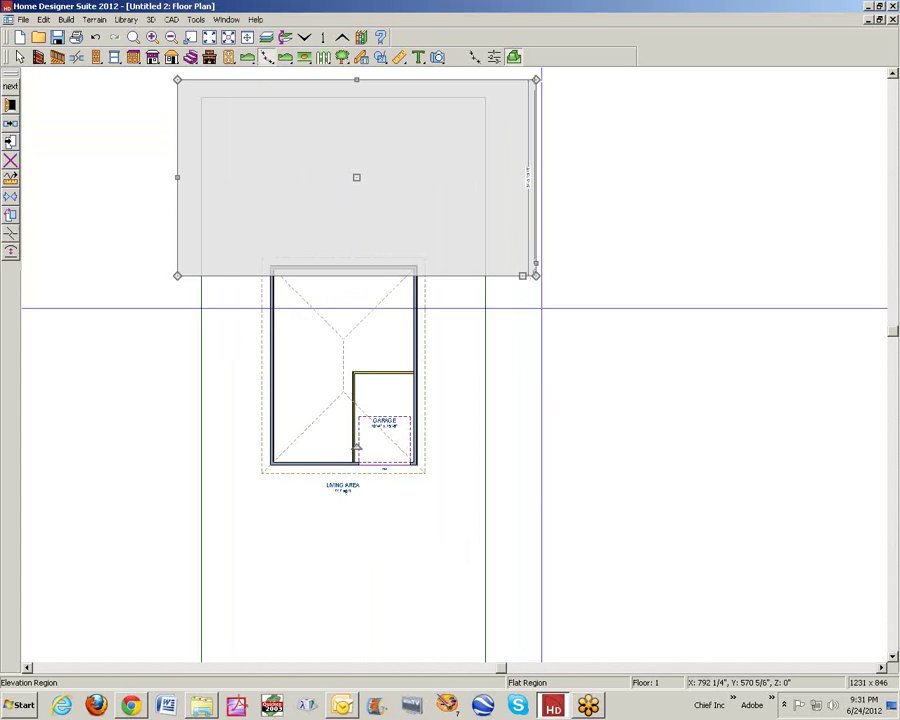
click(556, 325)
- Copy the rear flat region to the garage side and resize the copy to cover the lot in front of the garage door
scroll(556, 325, down, 3)
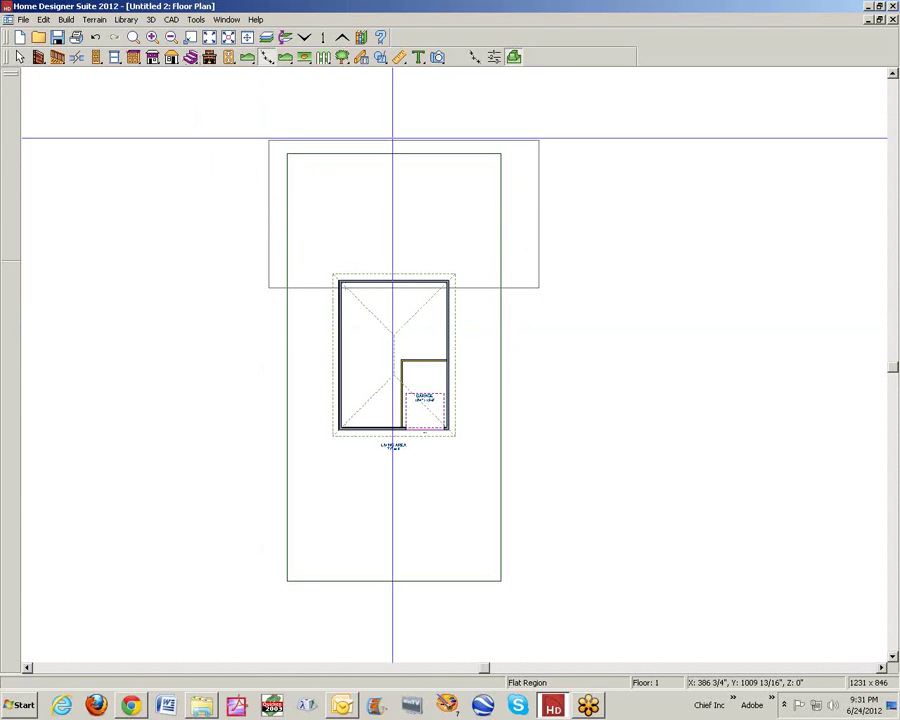
right_click(538, 232)
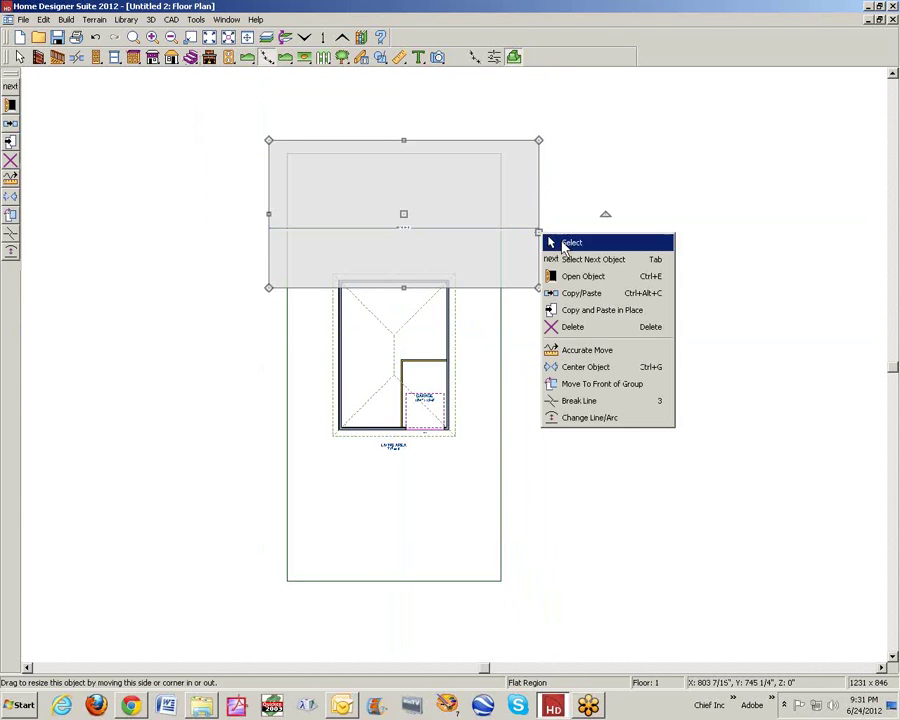
click(604, 295)
click(541, 466)
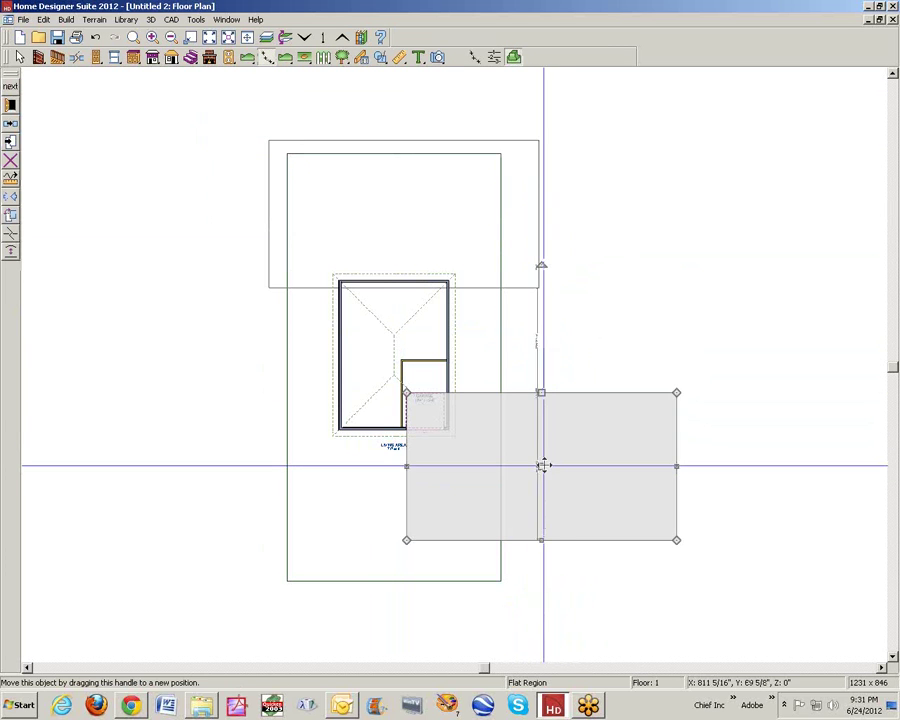
mouse_move(541, 466)
mouse_down()
mouse_move(534, 434)
mouse_move(535, 455)
mouse_move(587, 518)
mouse_move(508, 482)
mouse_move(533, 485)
mouse_up()
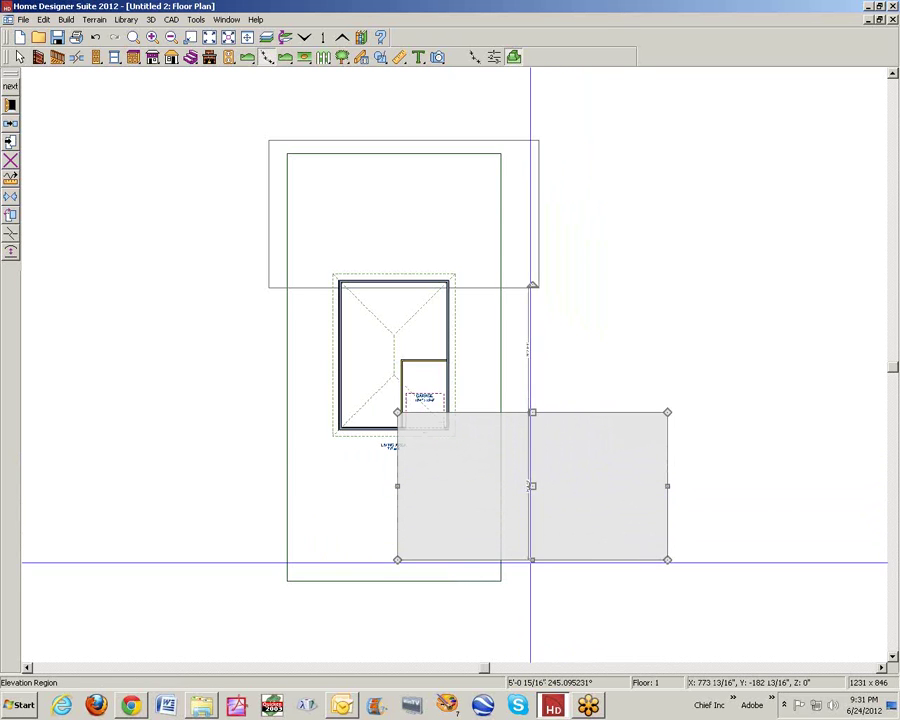
drag(532, 560, 522, 603)
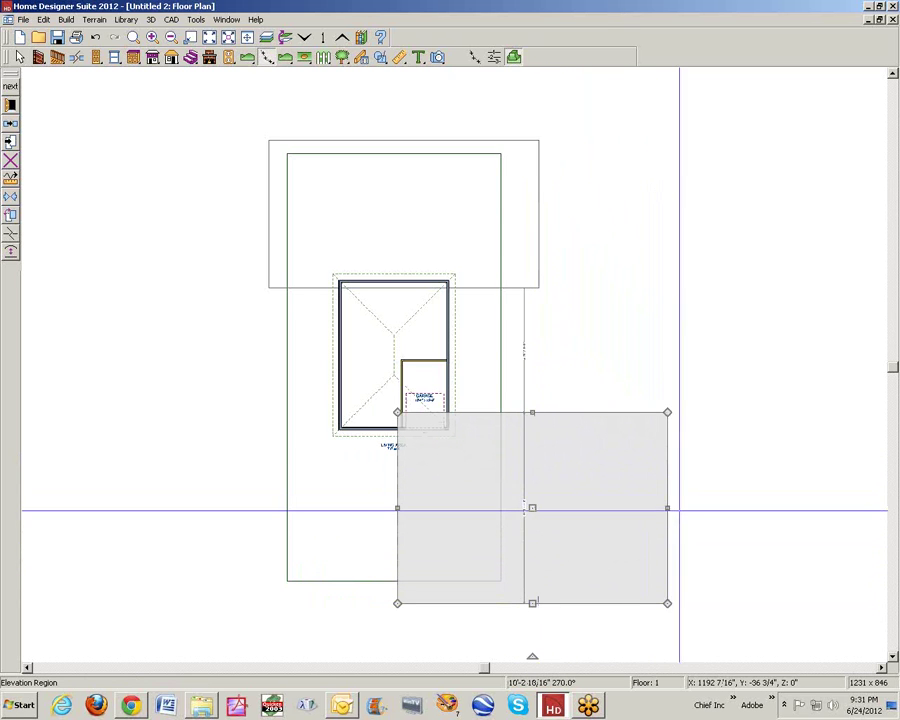
drag(666, 508, 519, 490)
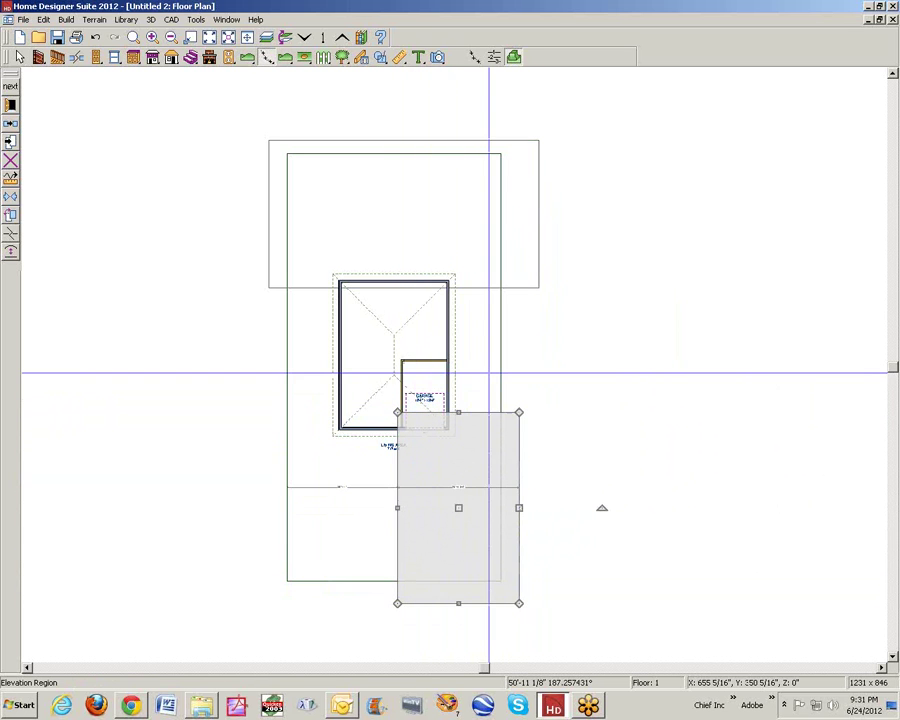
- Set the elevation of the copied flat region in front of the garage
click(499, 372)
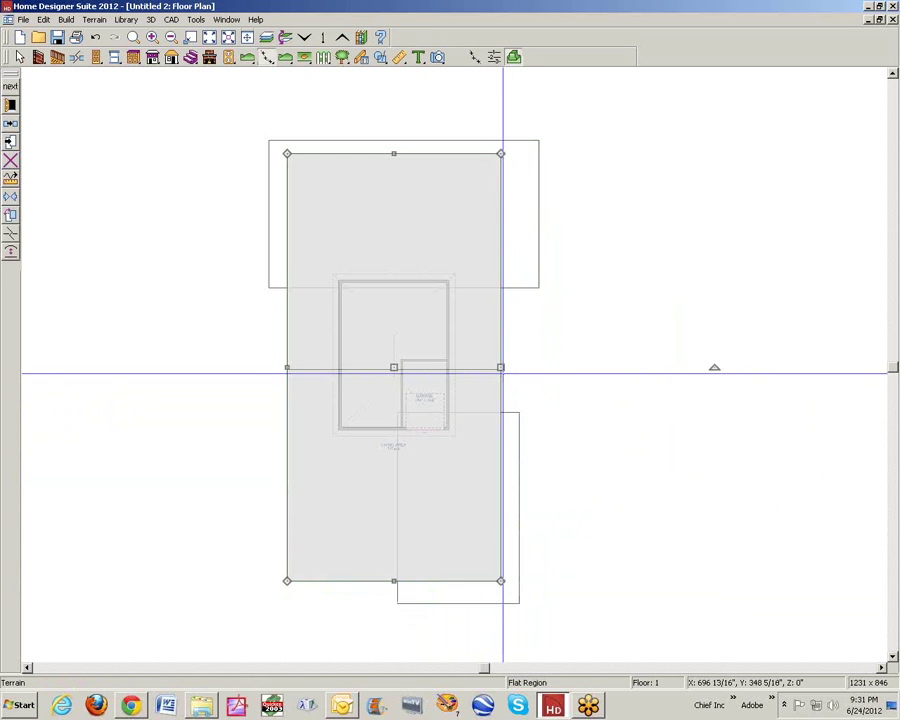
click(518, 416)
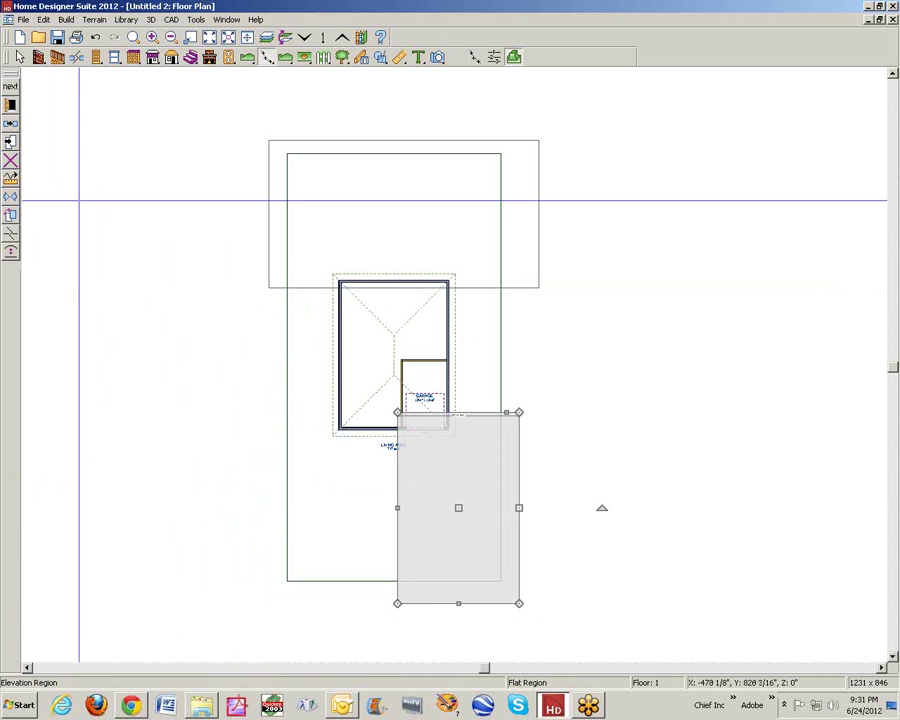
click(10, 104)
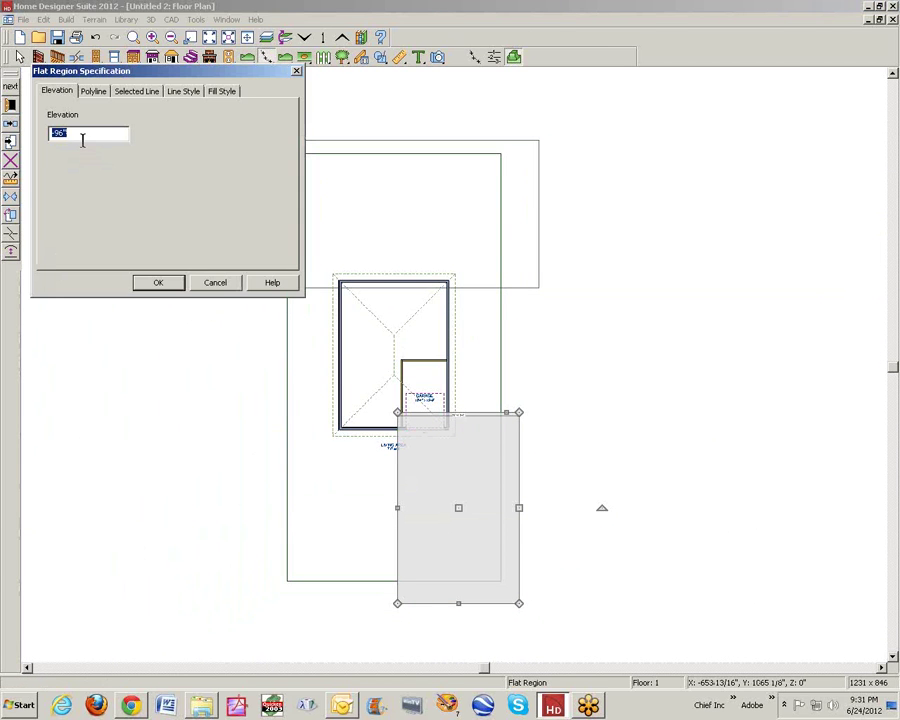
click(156, 284)
key(Escape)
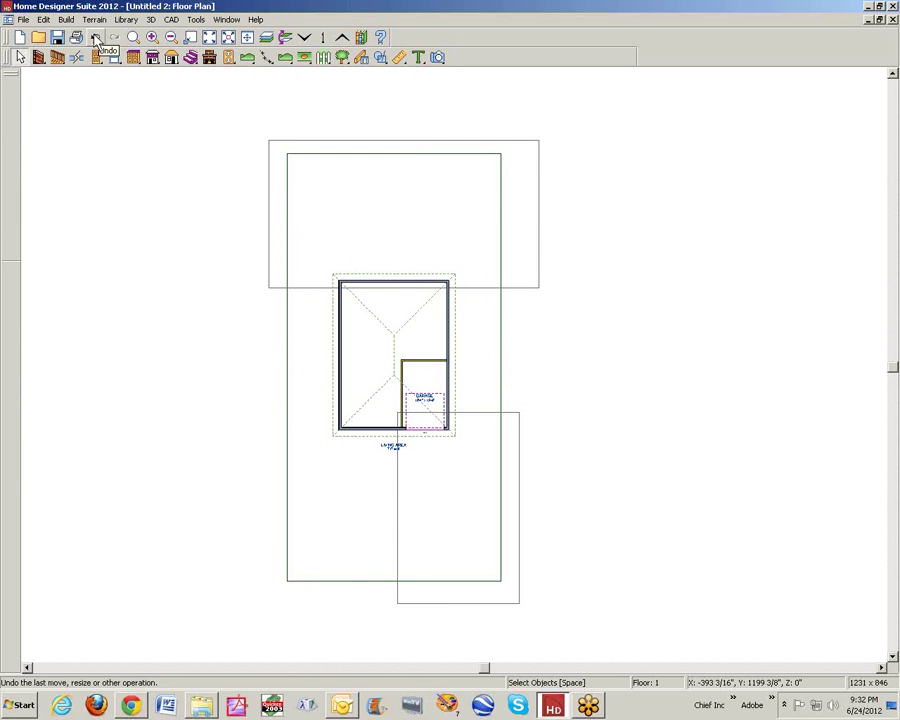
- Narrow the rear flat region by pulling its left edge inward about 15 ft, to the roof overhang line
click(268, 197)
drag(268, 197, 332, 208)
click(168, 80)
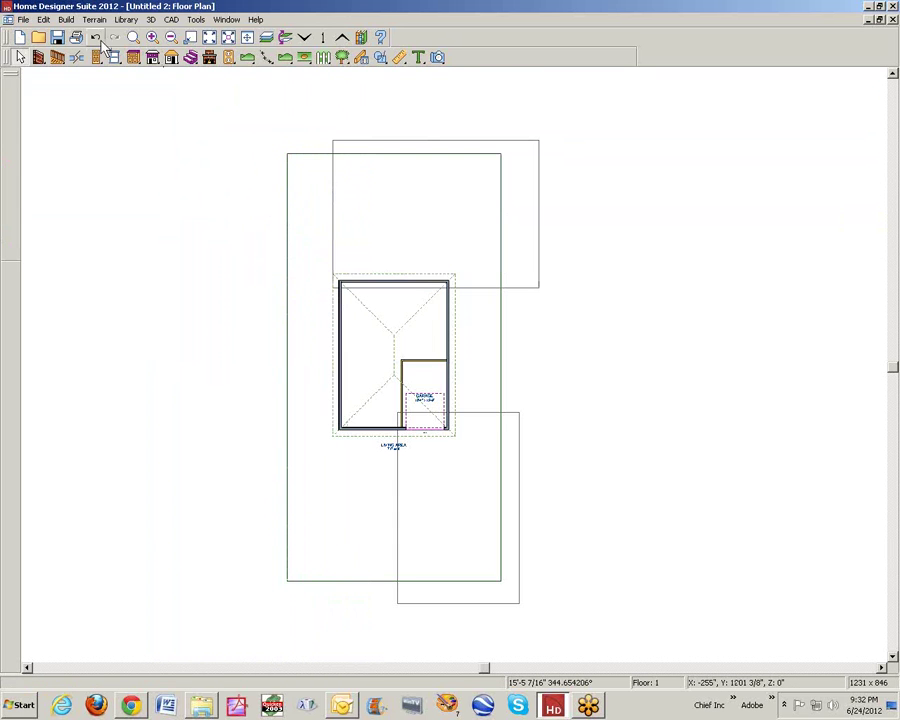
- Draw a diagonal elevation line across the lower-left part of the lot and convert it to an arc
click(92, 20)
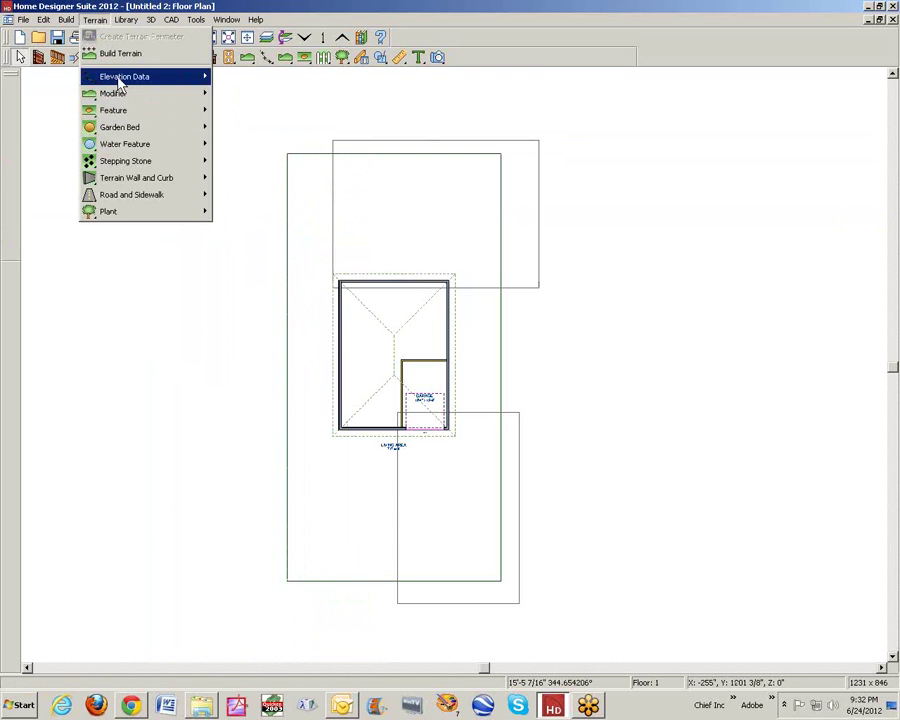
mouse_move(209, 95)
click(266, 95)
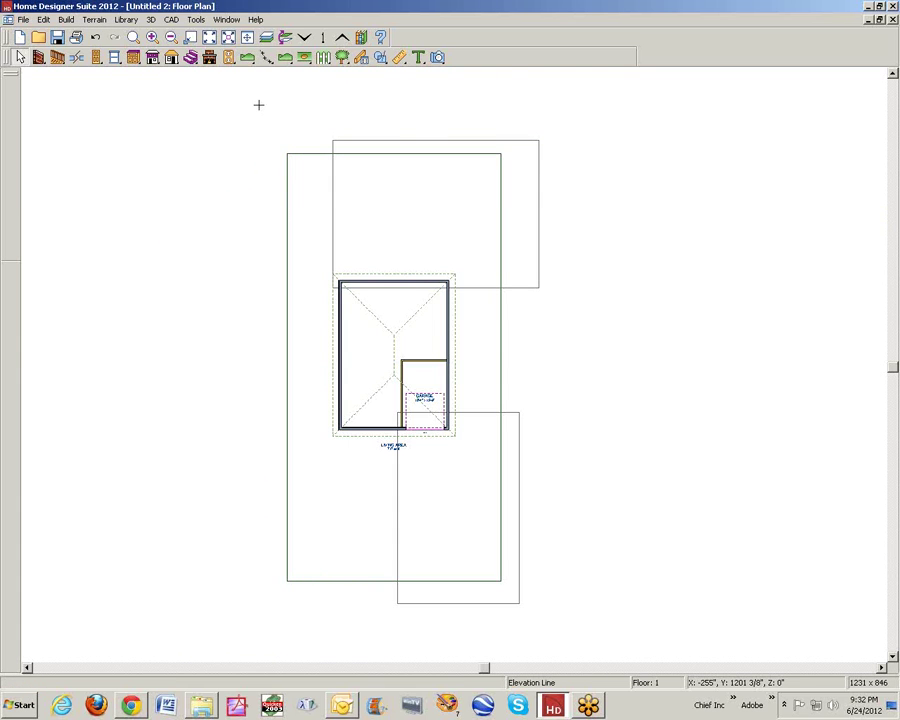
drag(241, 381, 388, 636)
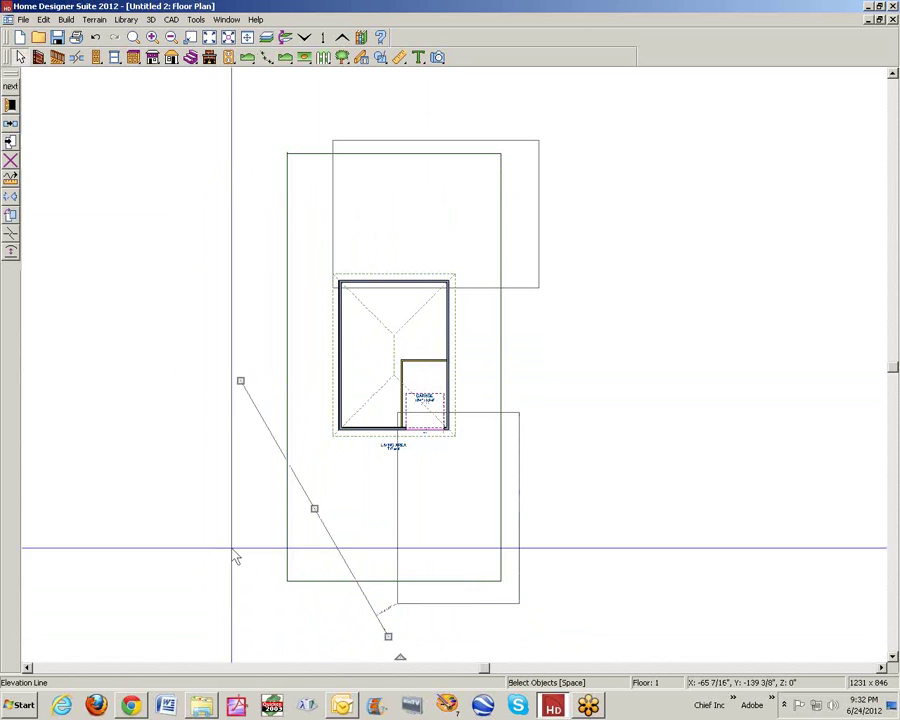
click(10, 250)
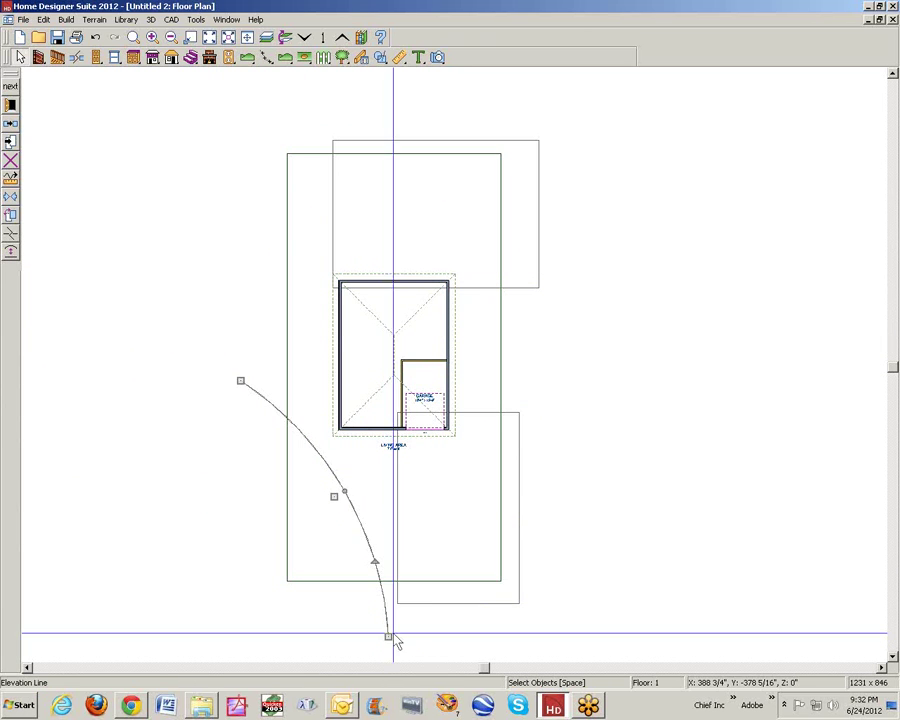
- Bend the elevation arc more tightly, move it away from the house, and set its elevation to 60
drag(388, 637, 342, 647)
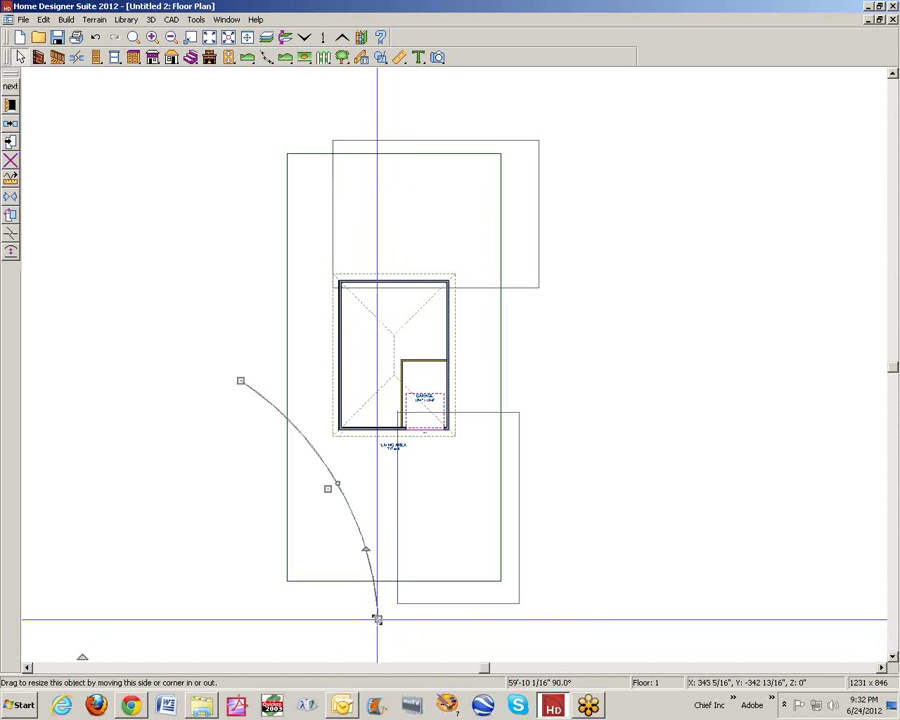
drag(377, 620, 275, 643)
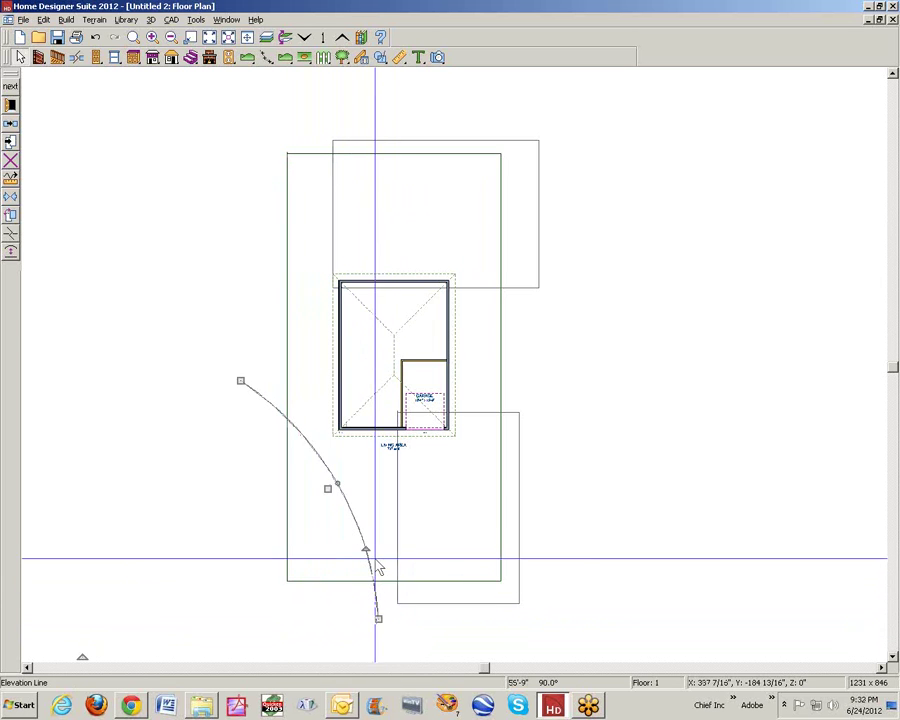
drag(366, 549, 412, 553)
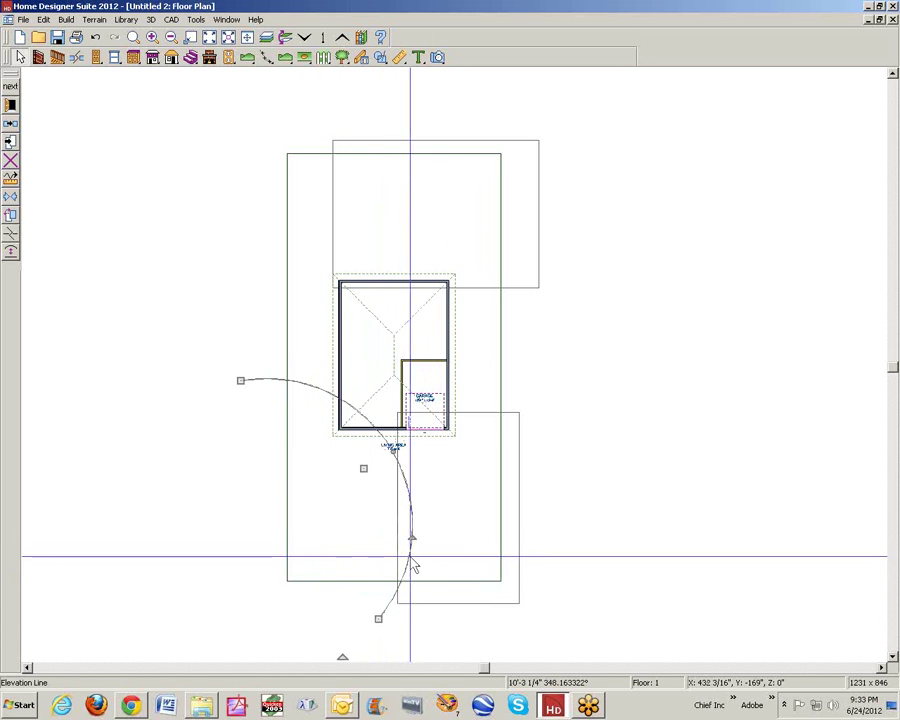
drag(363, 467, 311, 470)
click(320, 485)
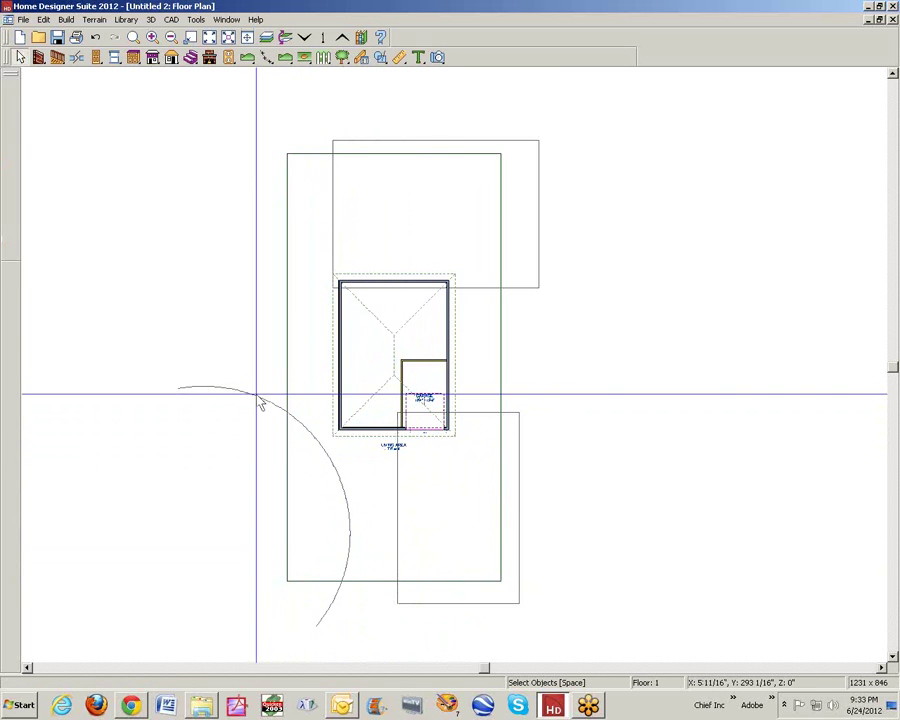
double_click(261, 398)
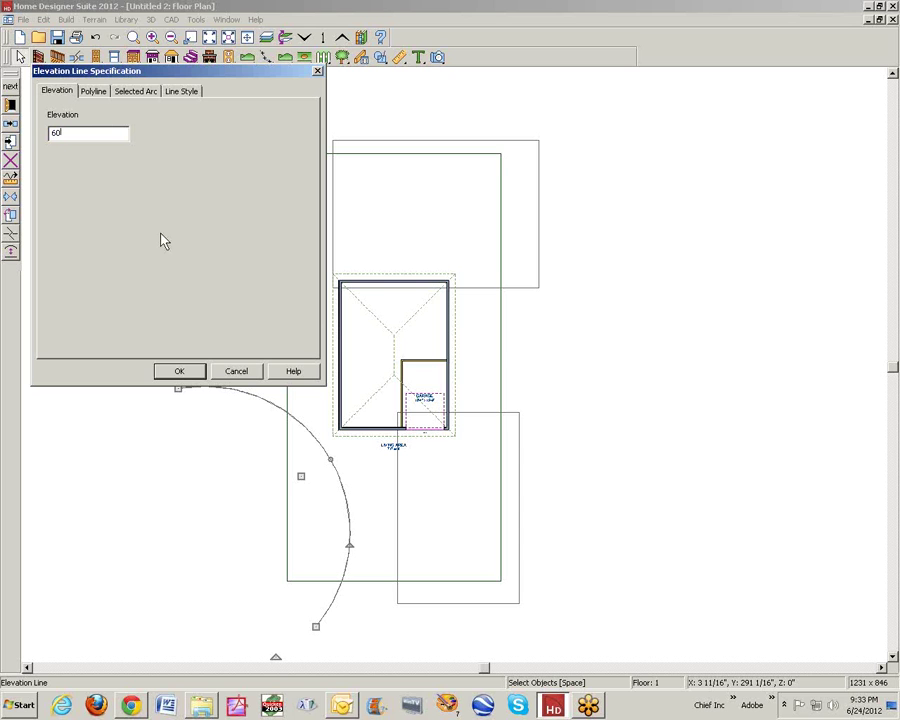
click(178, 371)
- Open a perspective full overview and examine how the house sits on the shaped terrain
click(437, 58)
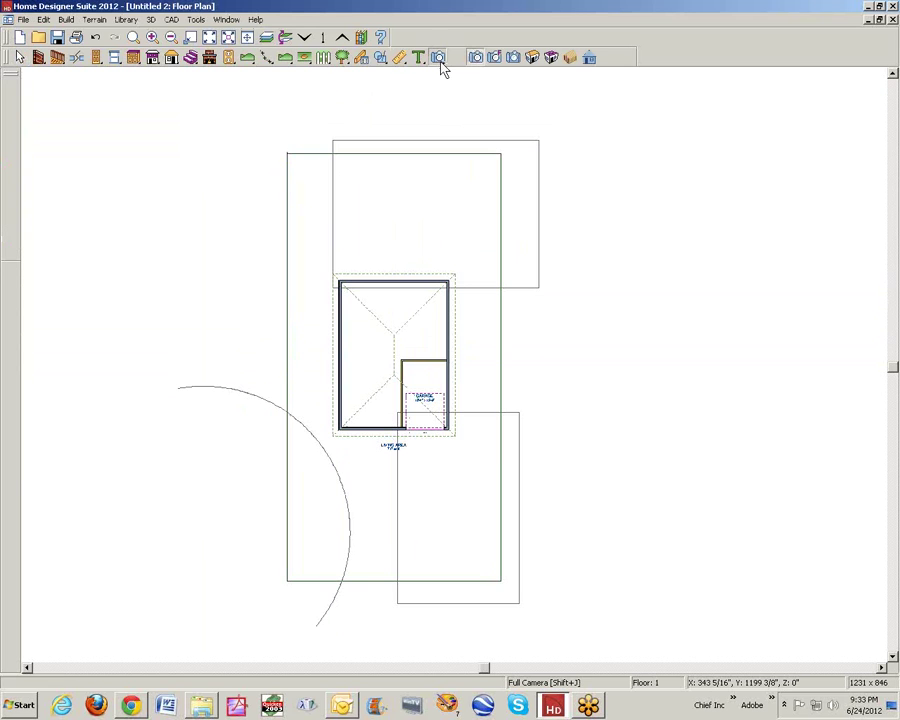
click(532, 58)
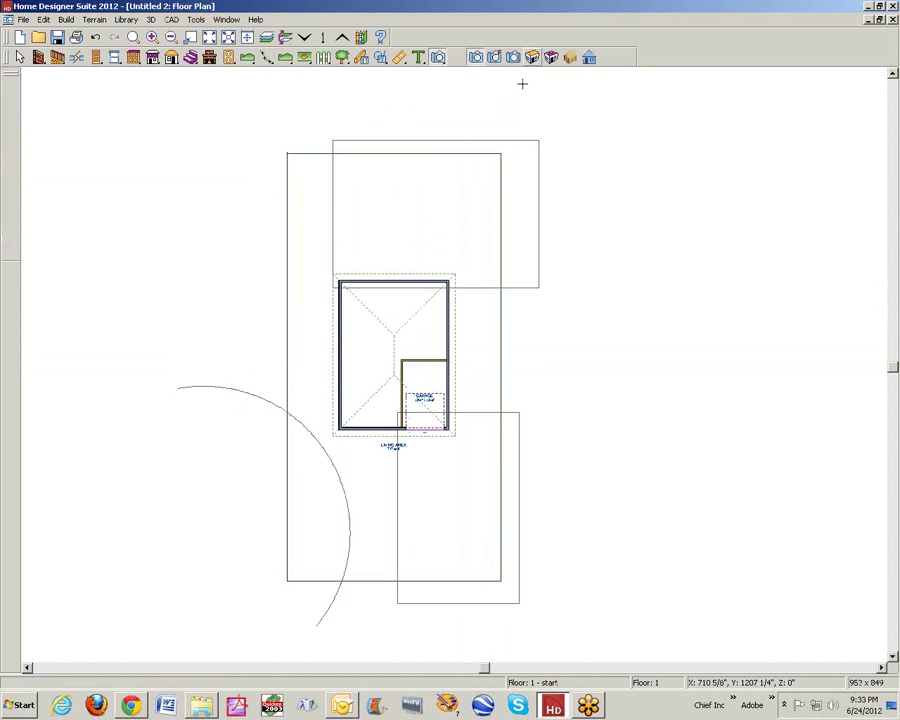
scroll(432, 352, up, 3)
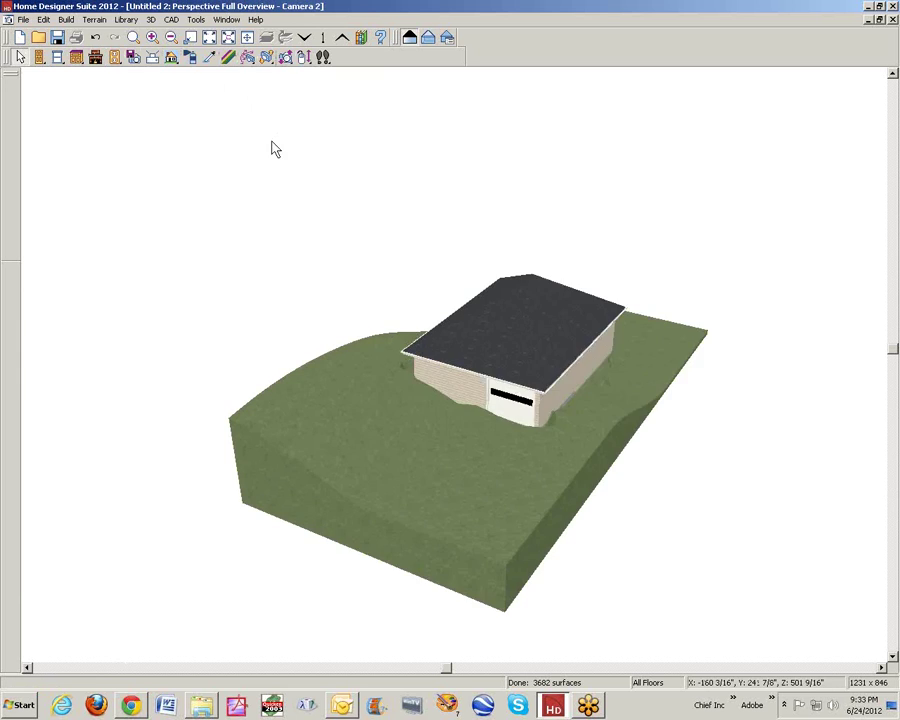
key(Right)
key(Right)
key(Left)
key(Left)
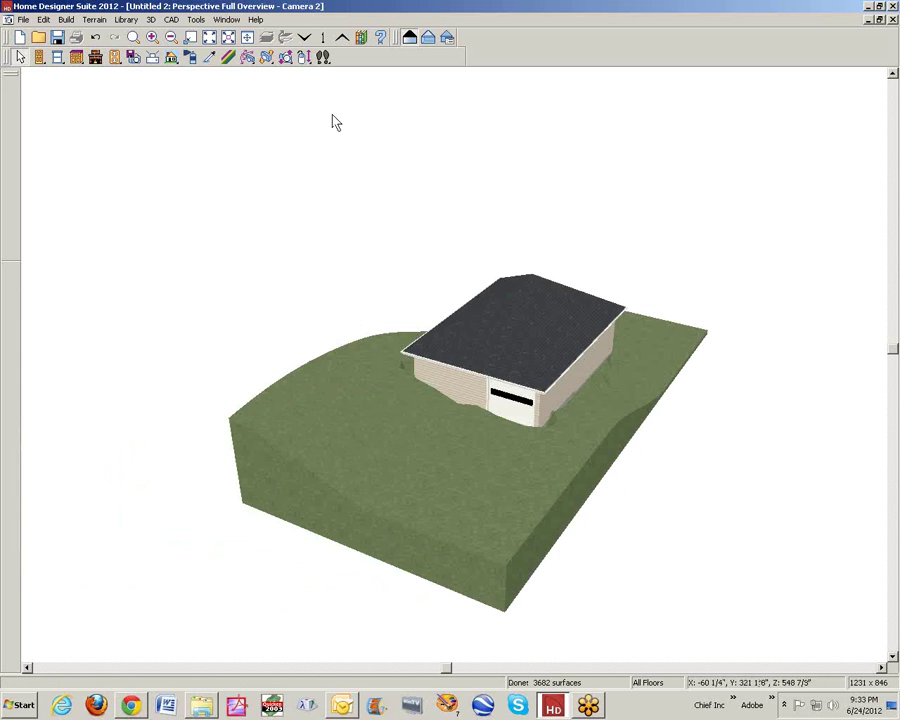
click(258, 60)
click(416, 349)
key(space)
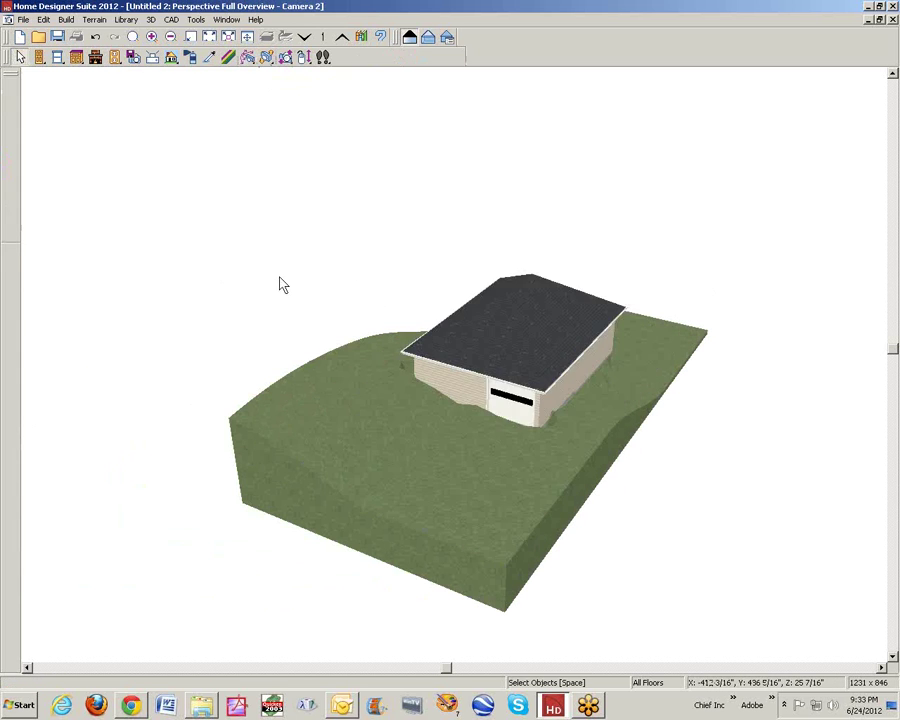
click(249, 58)
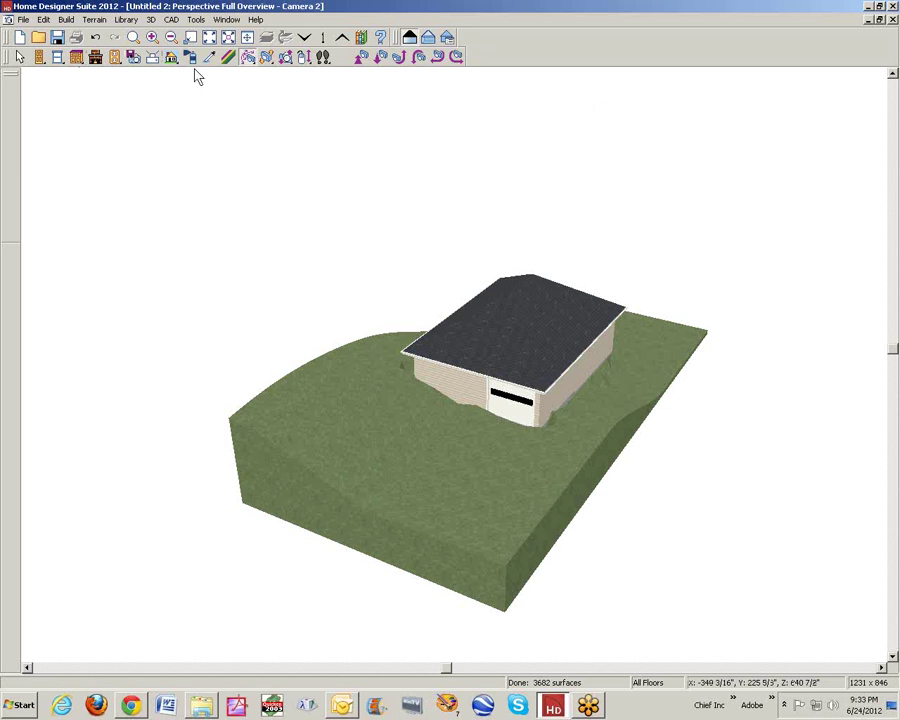
click(247, 58)
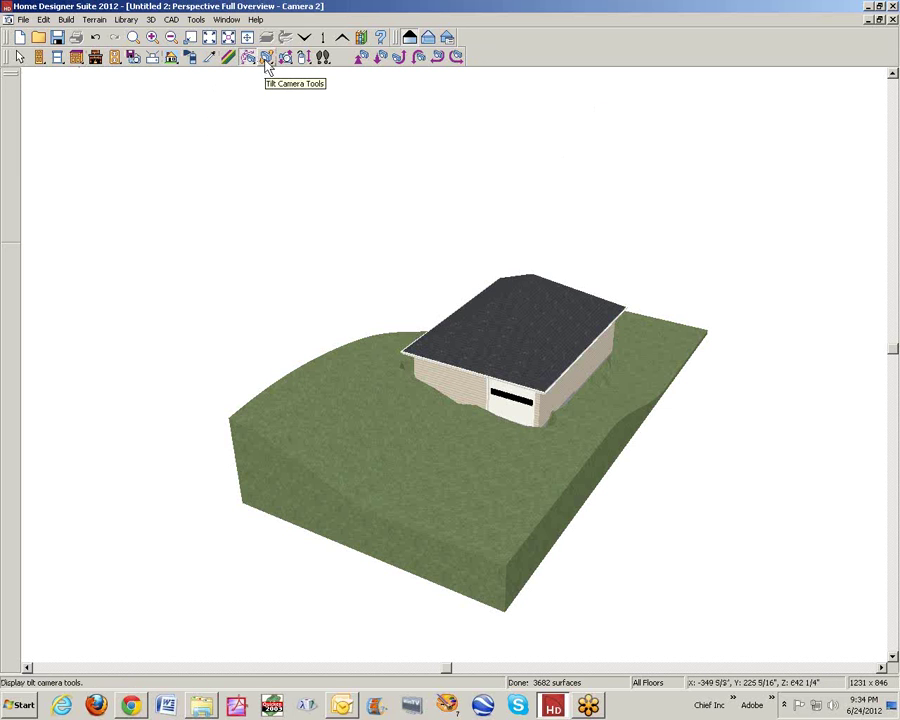
click(285, 58)
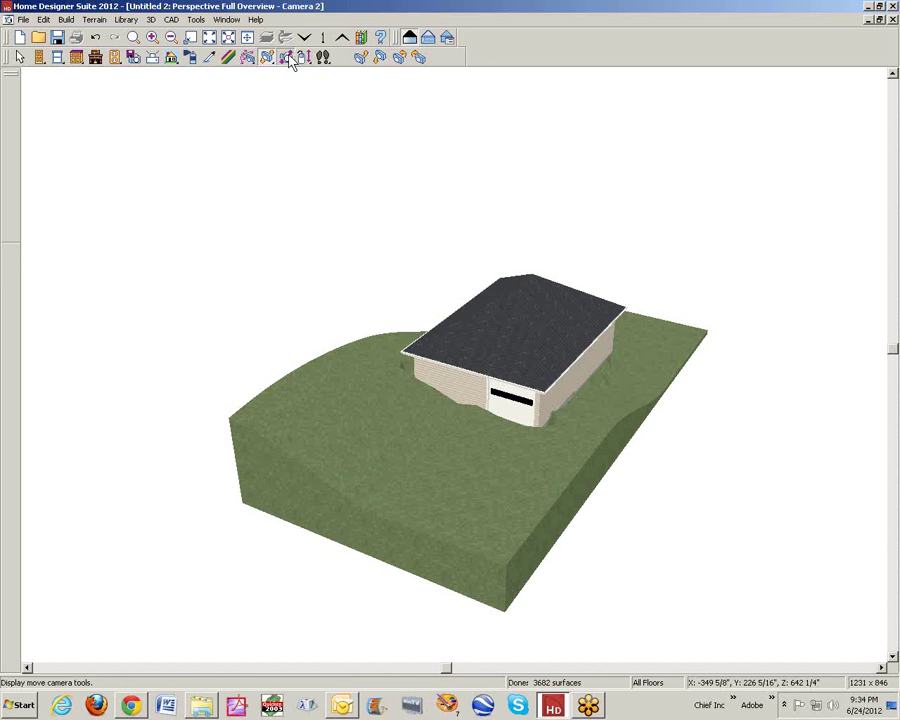
click(292, 58)
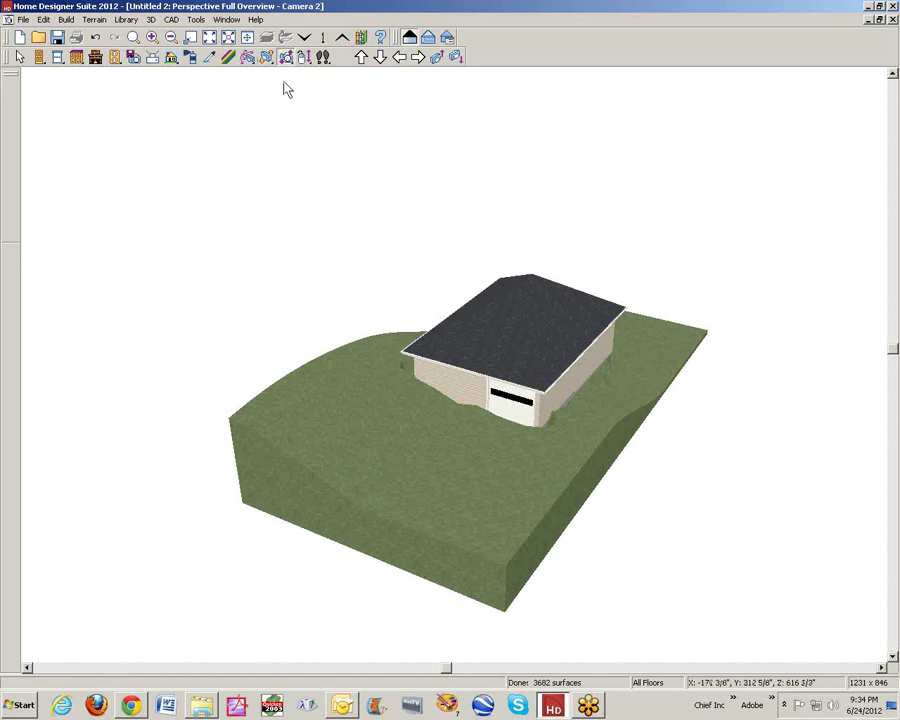
click(248, 57)
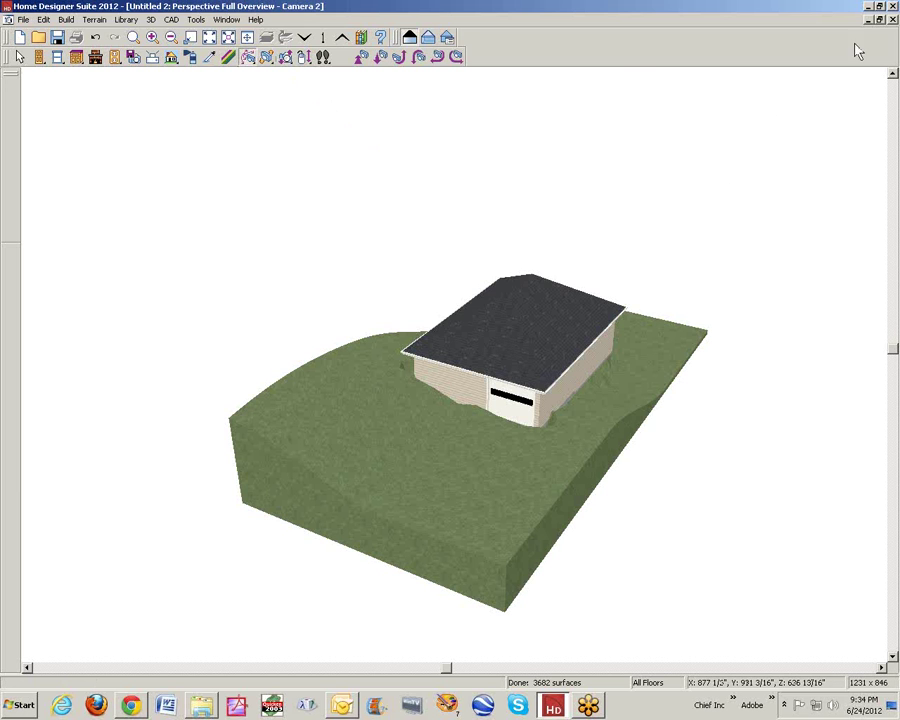
- Return from the overview to the floor plan and turn off Flatten Pad in the terrain perimeter's specification
click(892, 19)
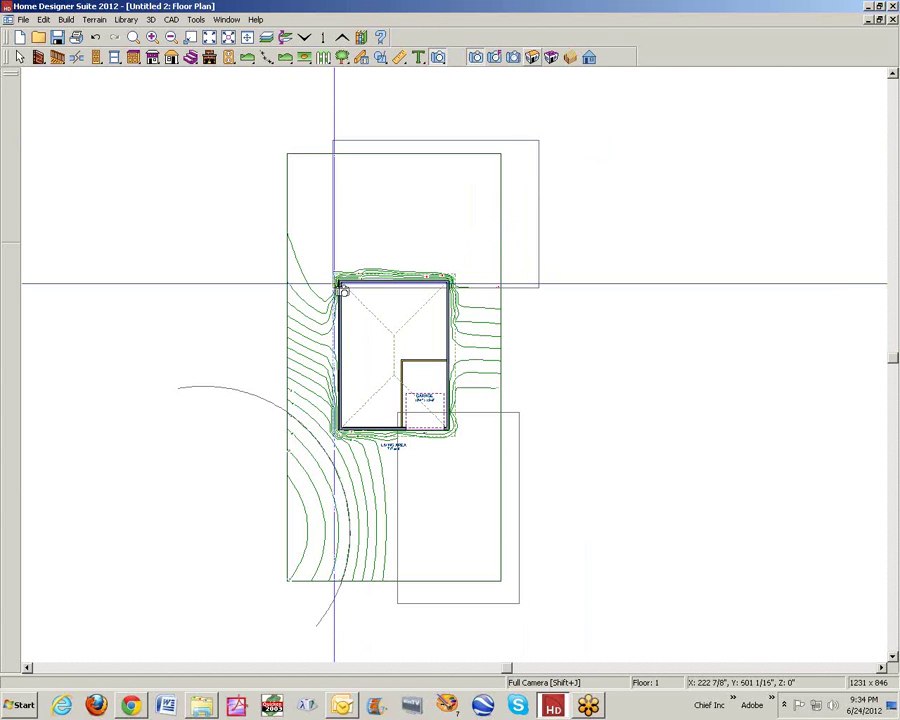
key(space)
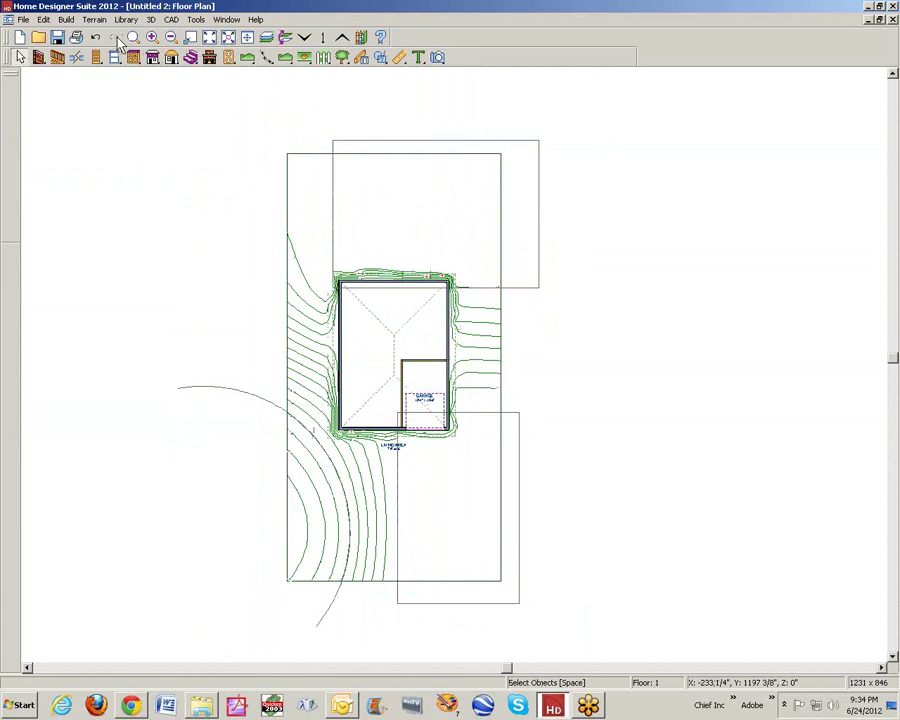
click(94, 19)
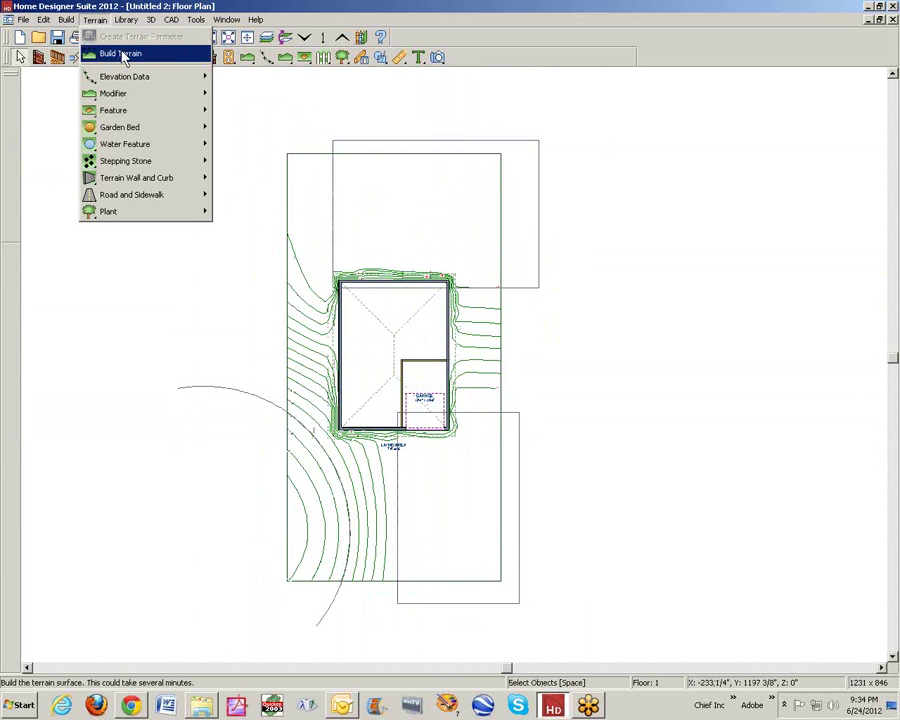
mouse_move(116, 82)
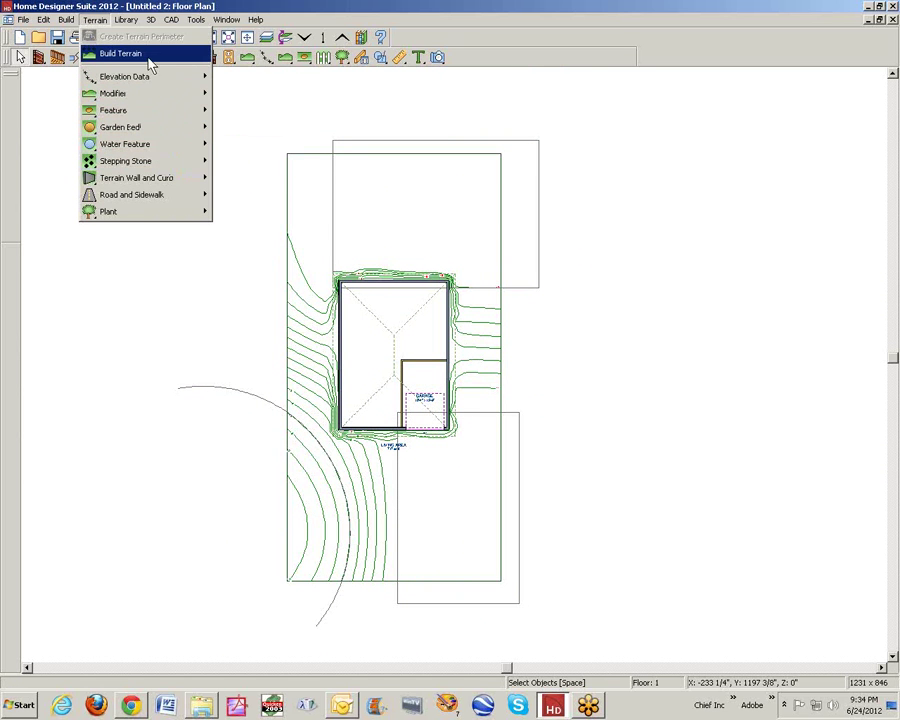
click(265, 96)
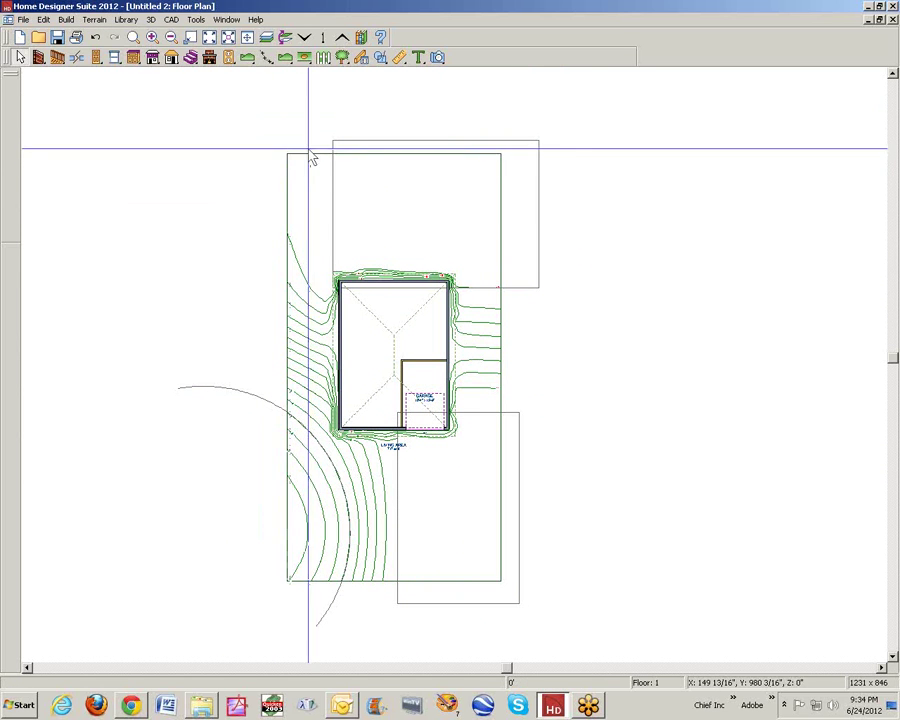
click(311, 157)
click(10, 105)
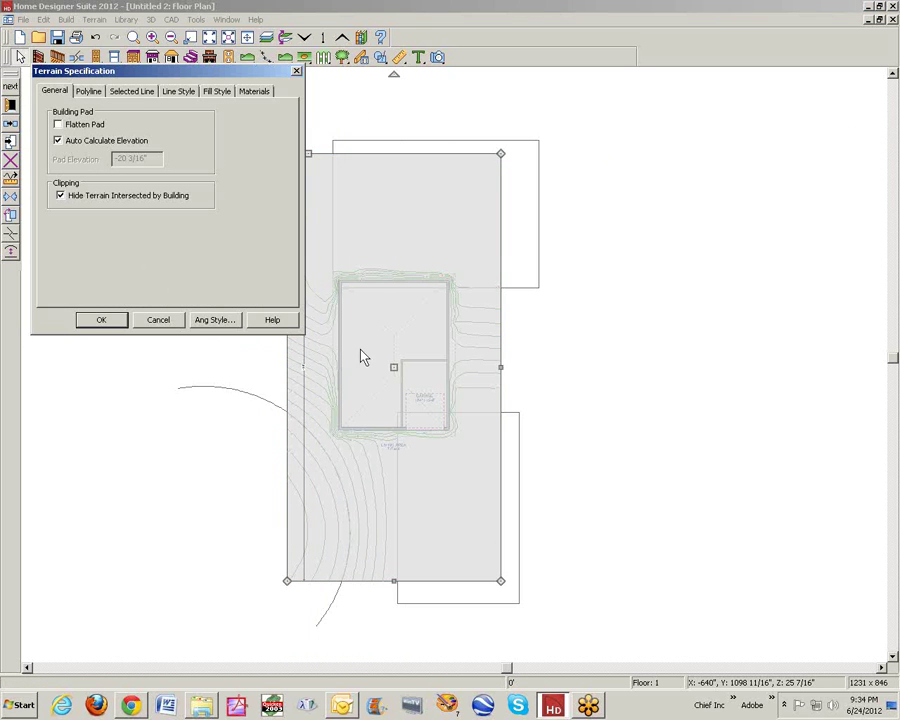
click(101, 320)
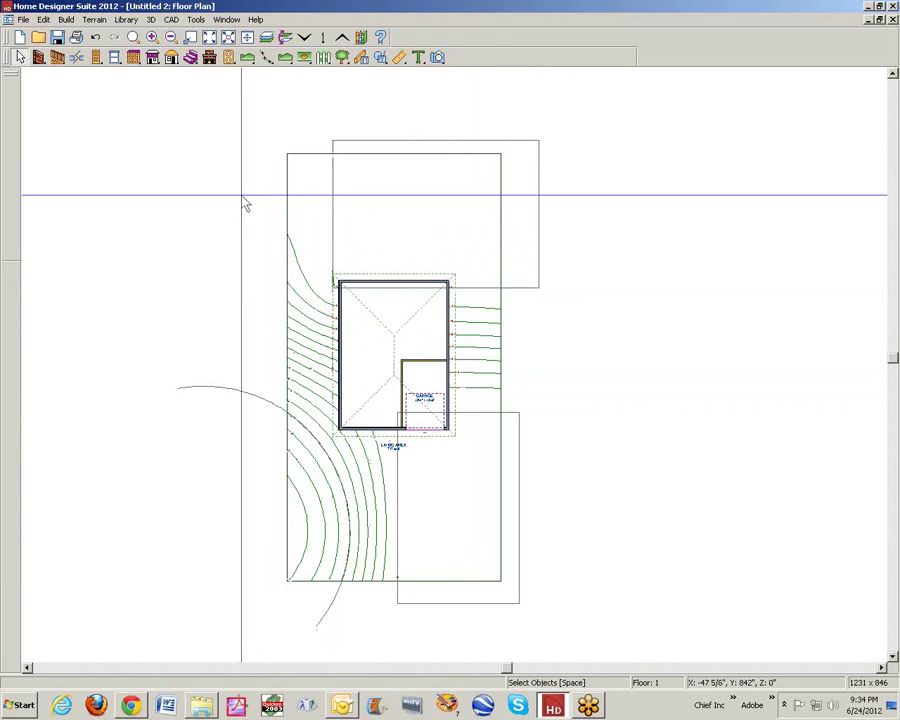
- Create a cross section/elevation view from the front of the lot and examine the garage door's bottom edge against the terrain
click(440, 58)
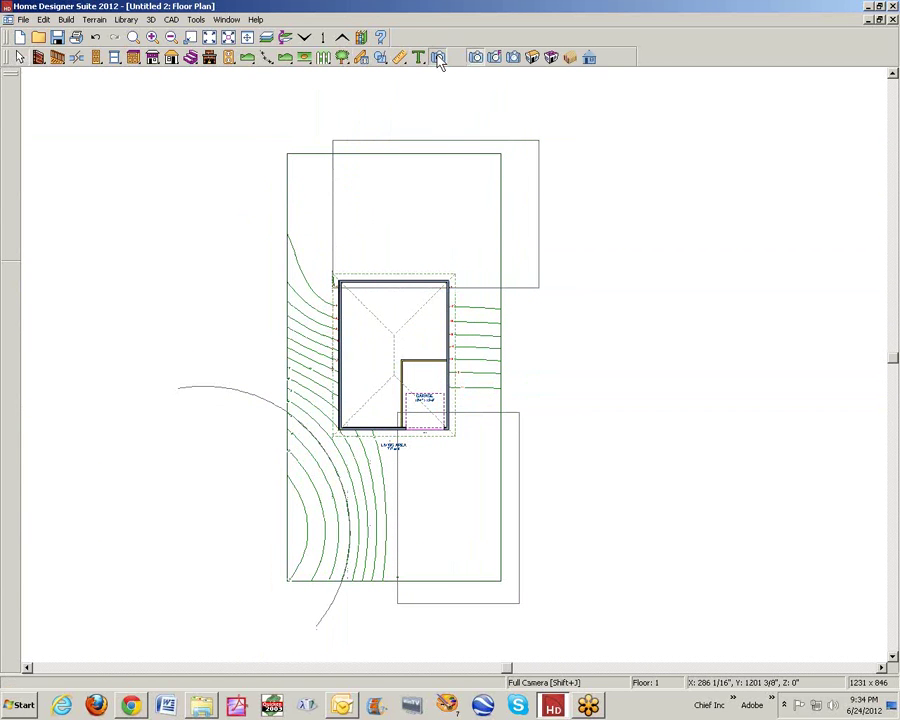
click(589, 59)
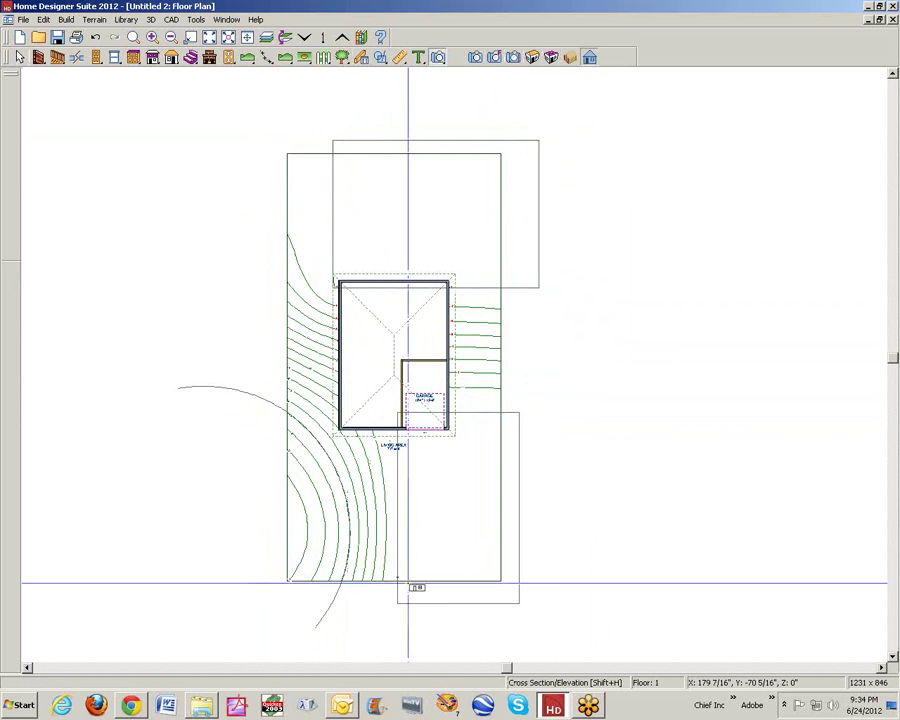
drag(375, 570, 371, 567)
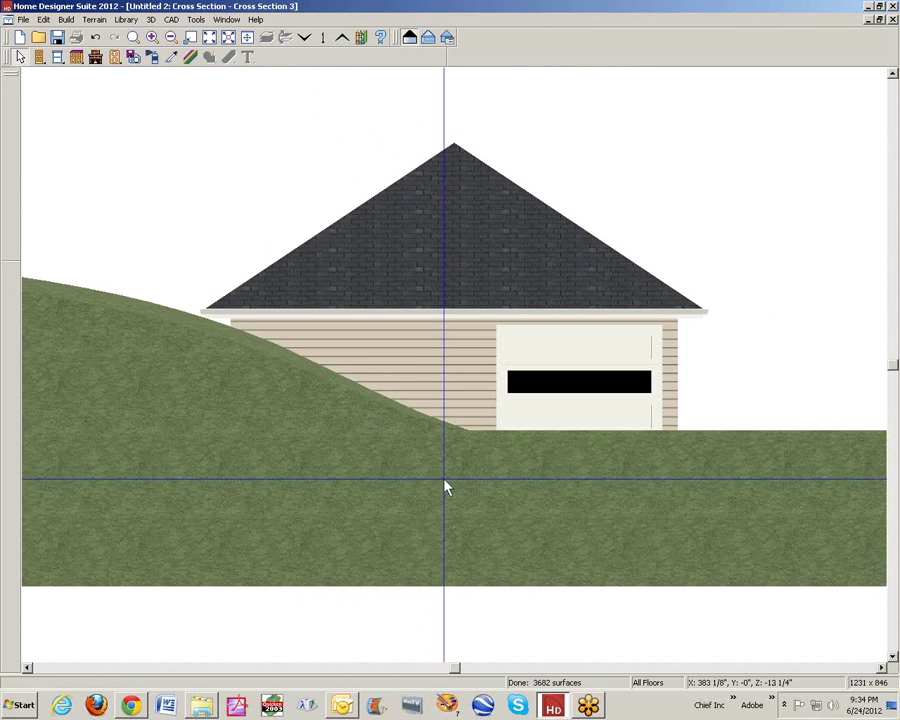
click(571, 414)
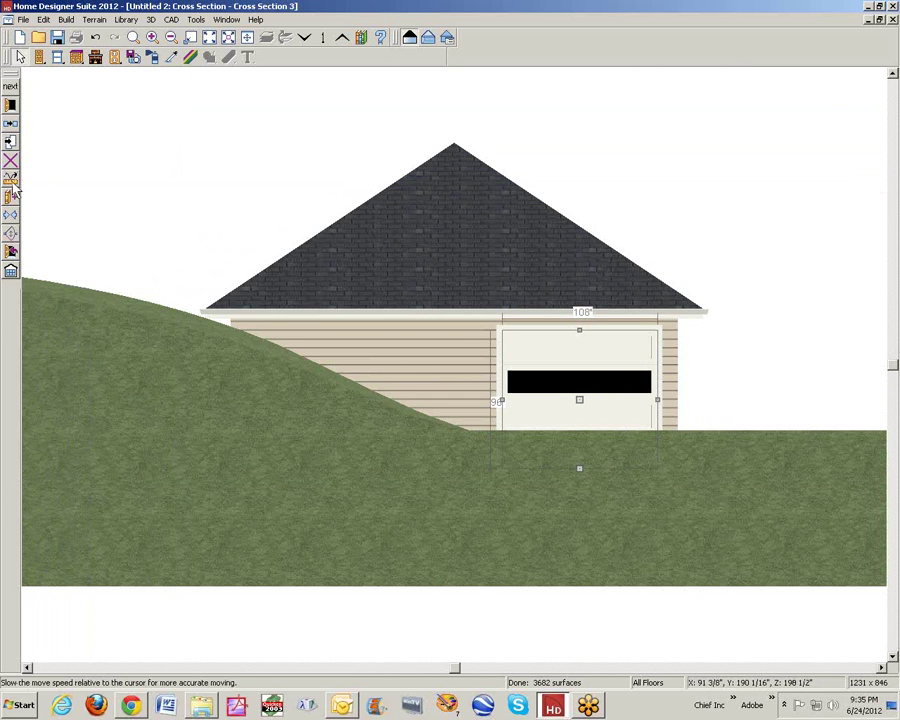
click(149, 241)
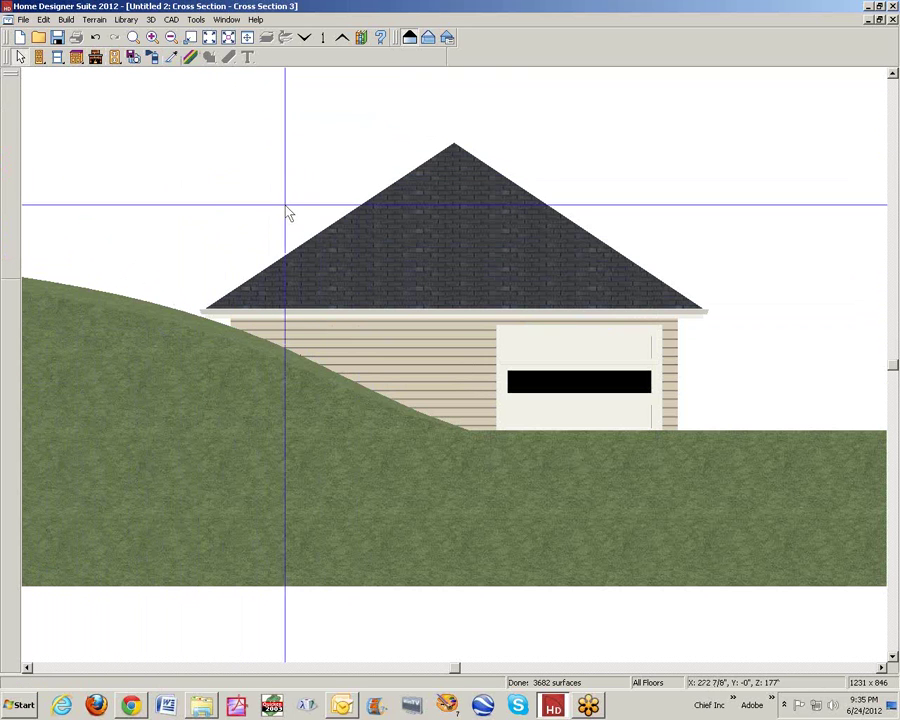
click(615, 380)
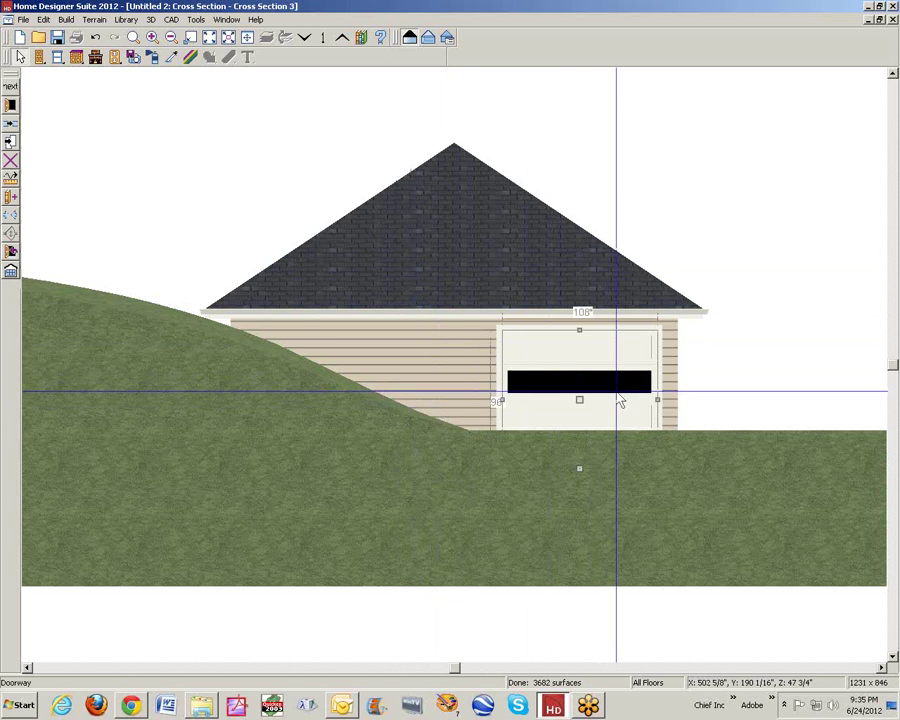
- Turn off Auto Calculate Elevation for the terrain's building pad and set the pad elevation to 0
double_click(704, 493)
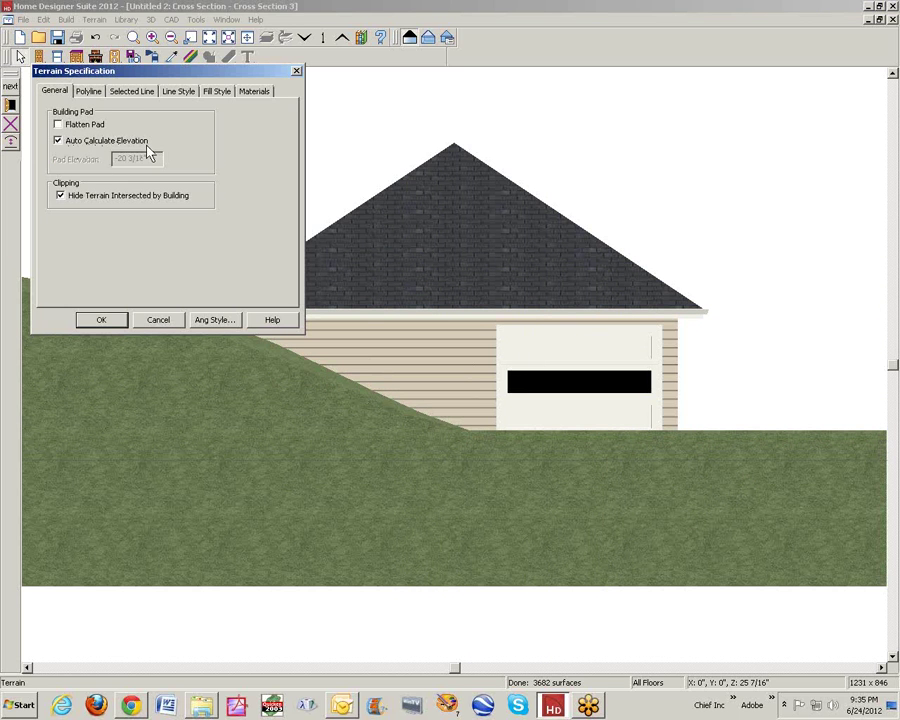
click(59, 141)
drag(150, 160, 130, 146)
text(0)
click(119, 322)
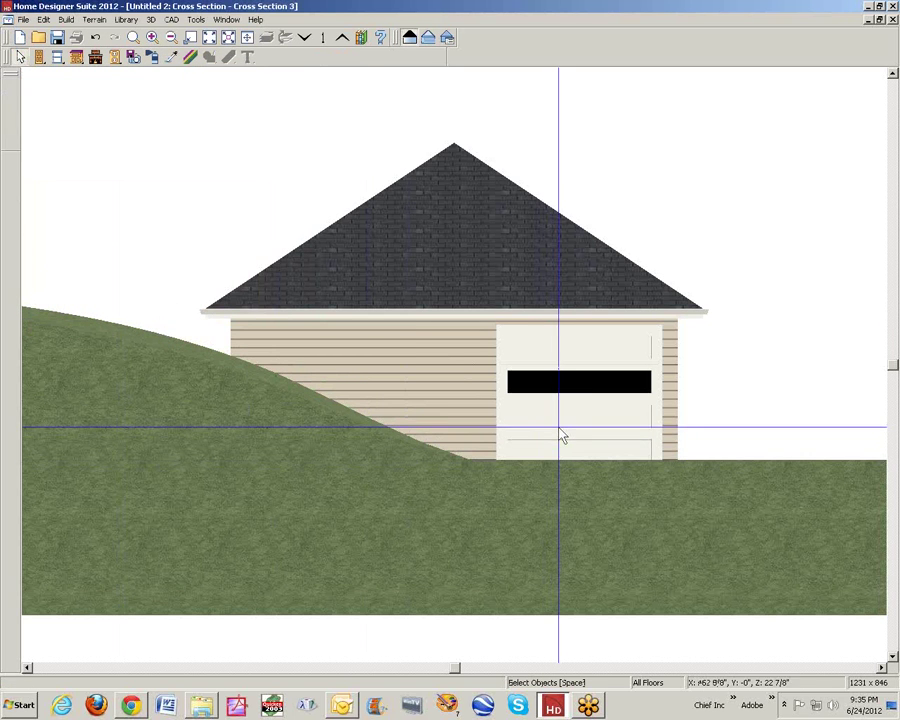
- Compare the garage door's bottom edge with the ground level and set the terrain's pad elevation to 6"
click(562, 436)
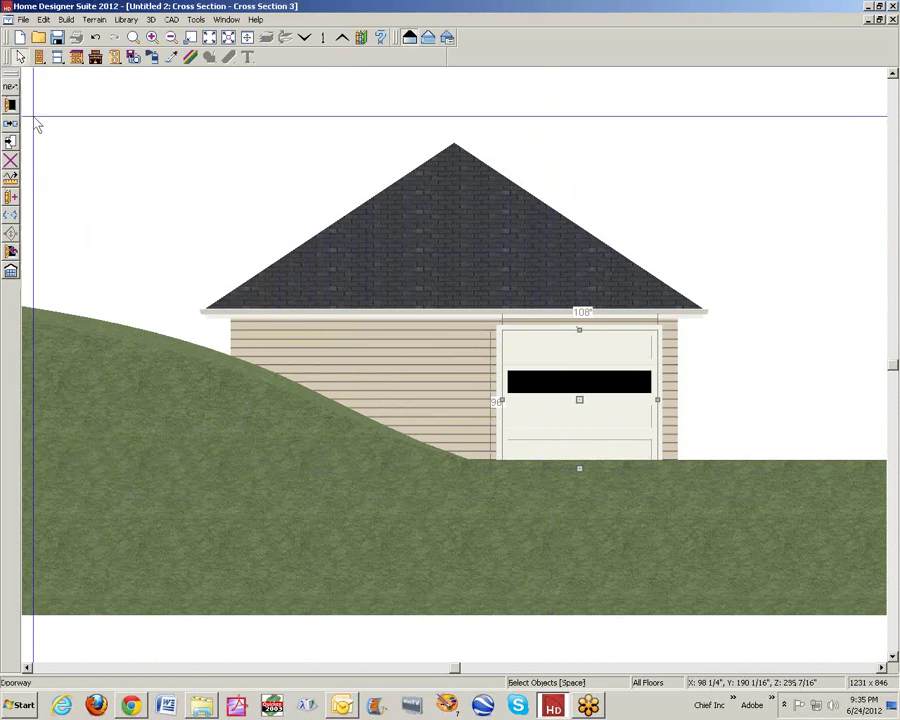
double_click(133, 394)
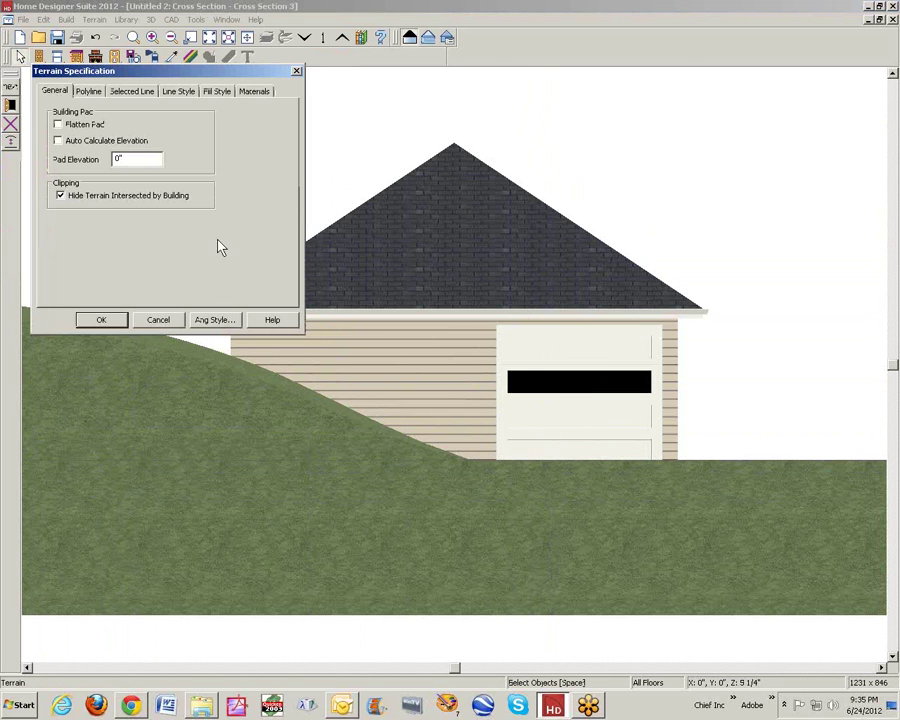
double_click(127, 159)
click(104, 321)
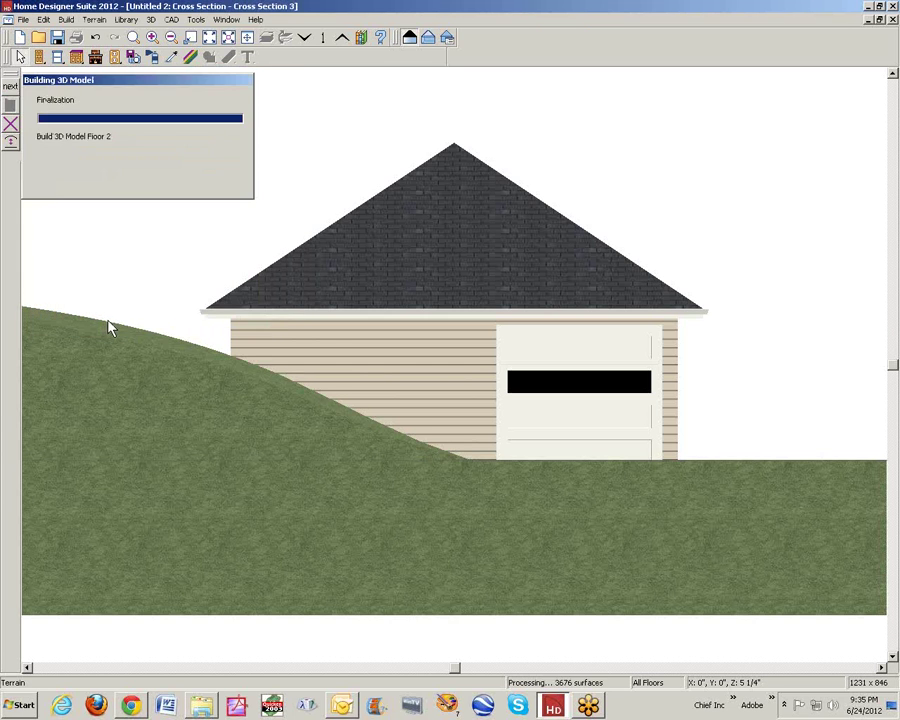
click(579, 408)
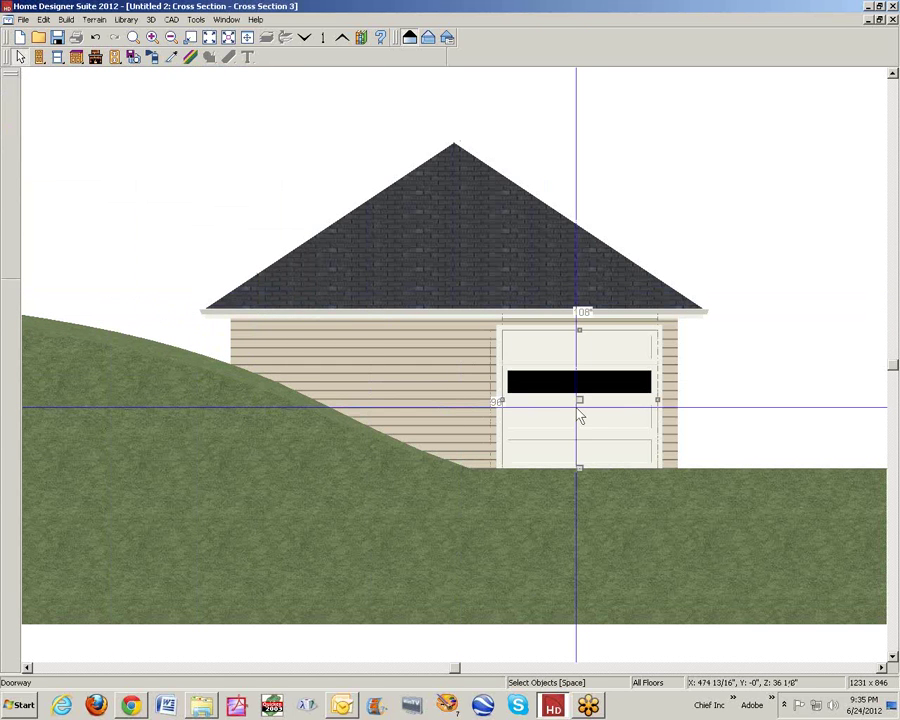
key(Escape)
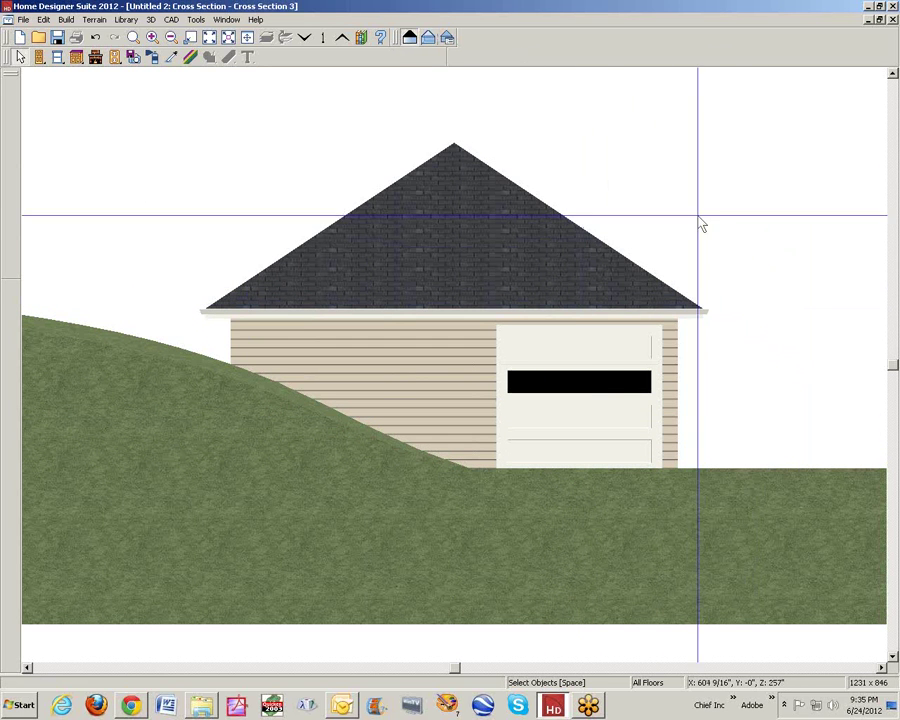
- Check the garage door's bottom edge against the ground level and review the terrain's pad elevation setting
click(586, 428)
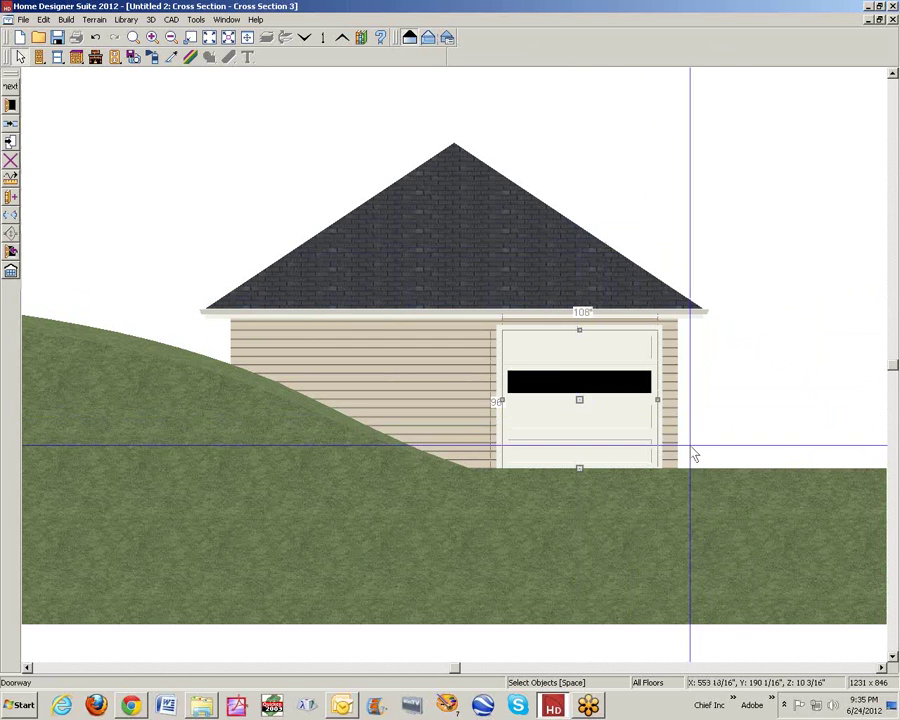
click(700, 508)
double_click(700, 508)
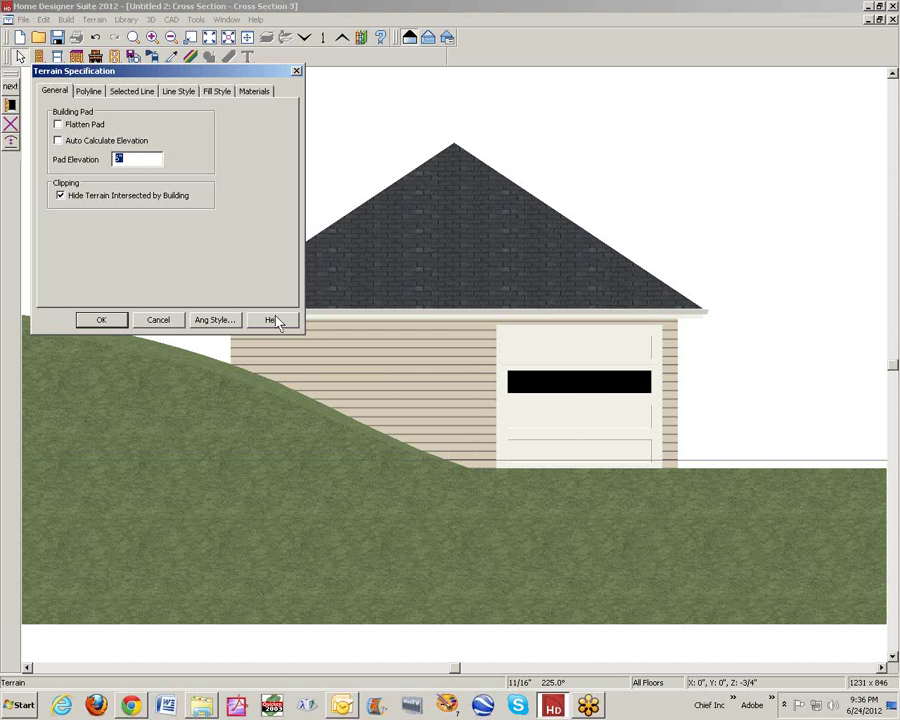
click(122, 328)
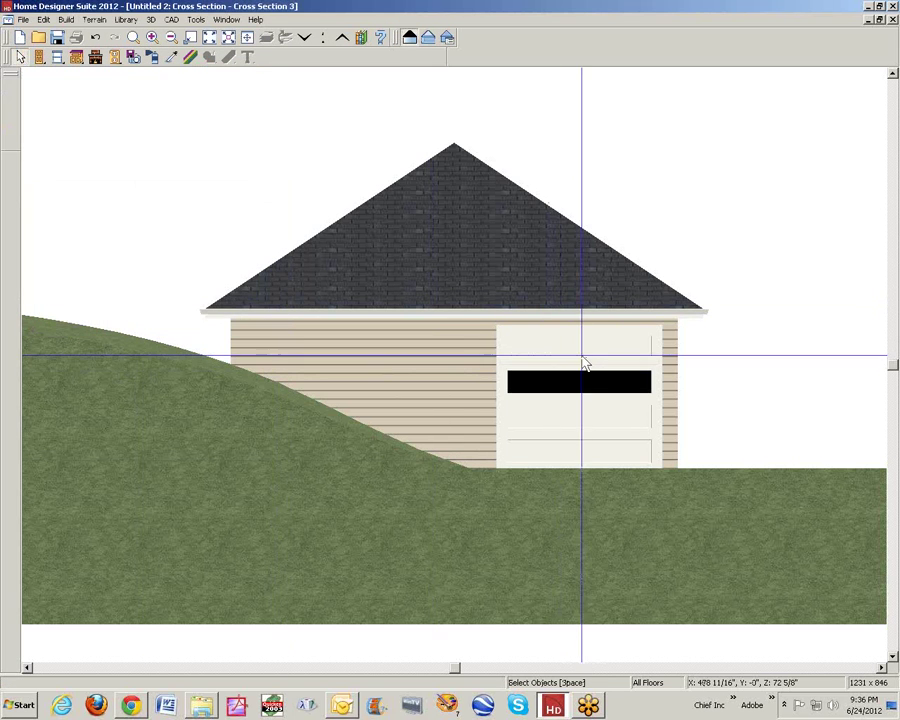
- Close the front elevation and create a cross section/elevation view looking at the house from the right side of the lot
click(893, 19)
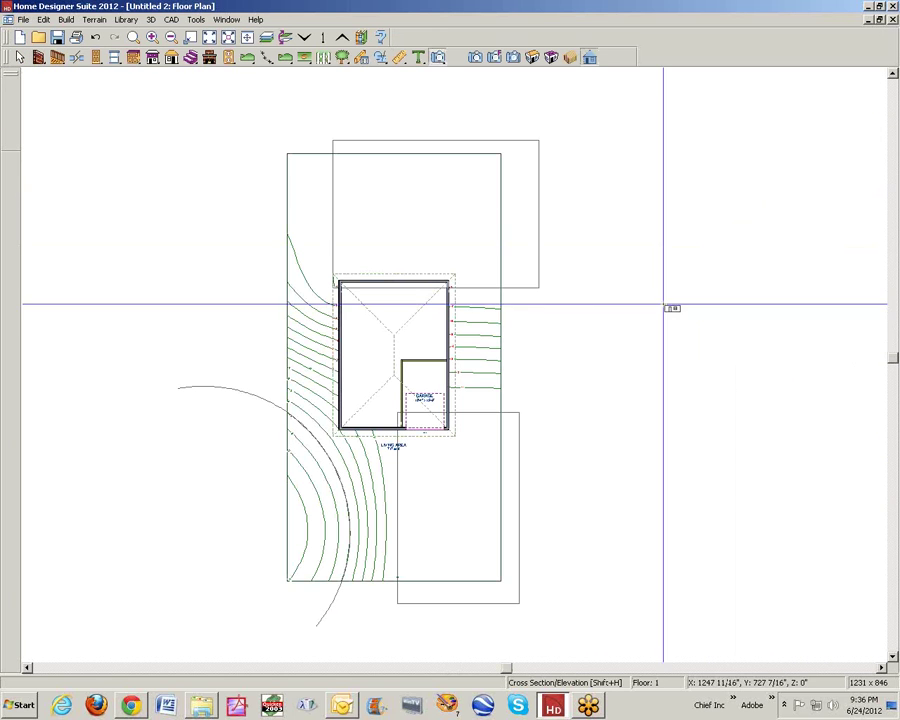
drag(602, 342, 390, 350)
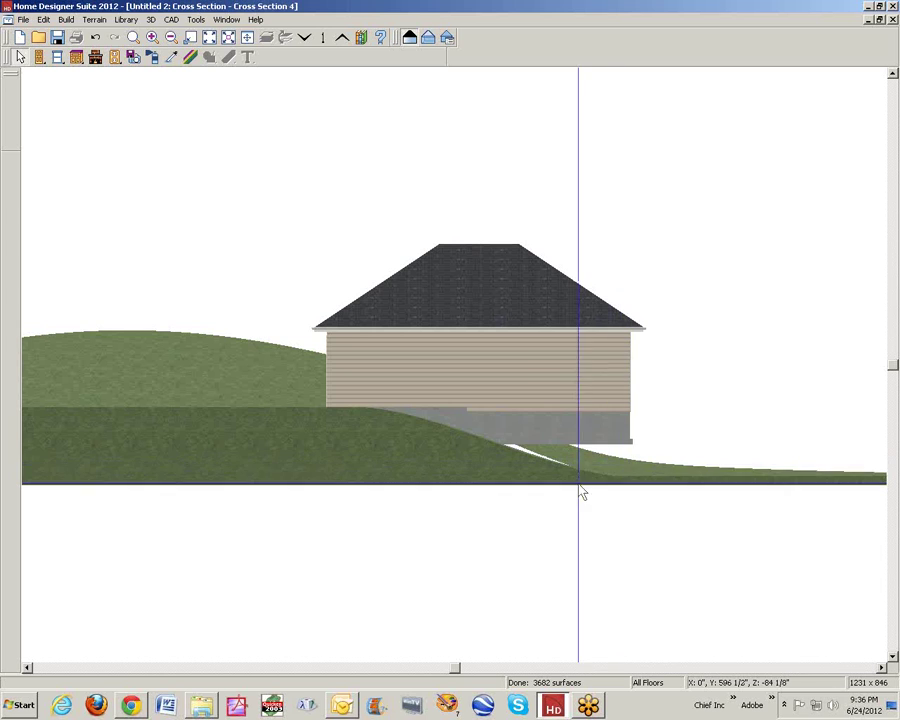
- Turn off Auto Rebuild Foundation while opening the foundation's exterior room specification, and leave its materials unchanged
click(590, 432)
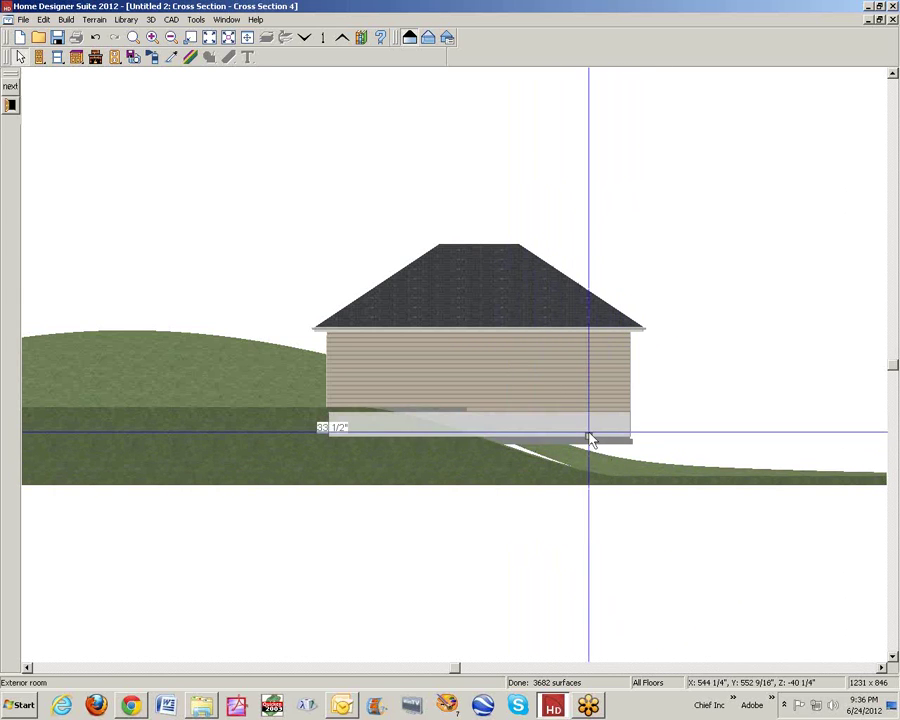
click(12, 107)
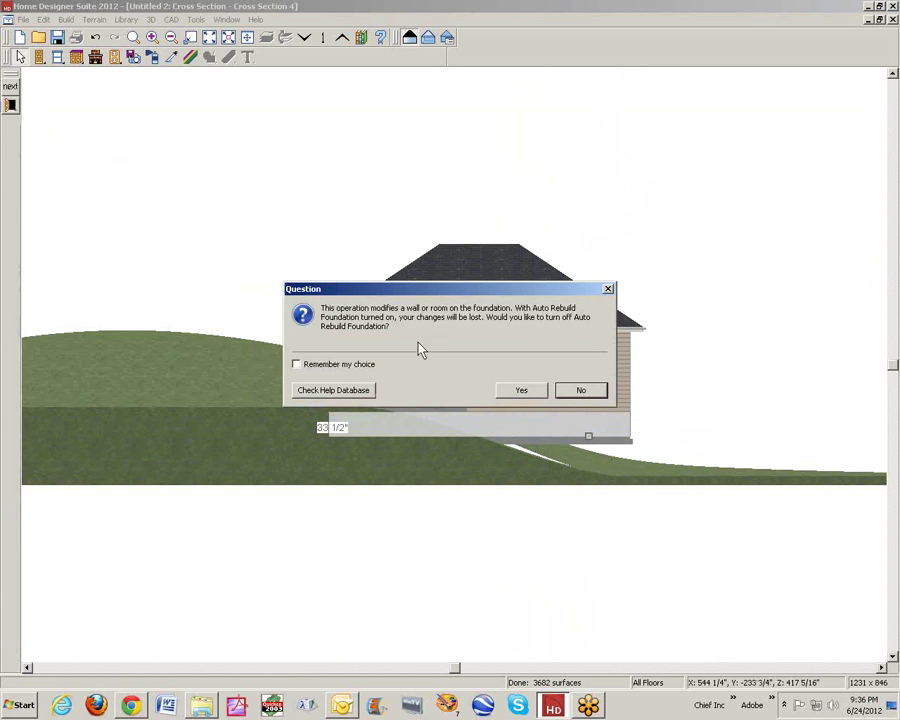
click(506, 389)
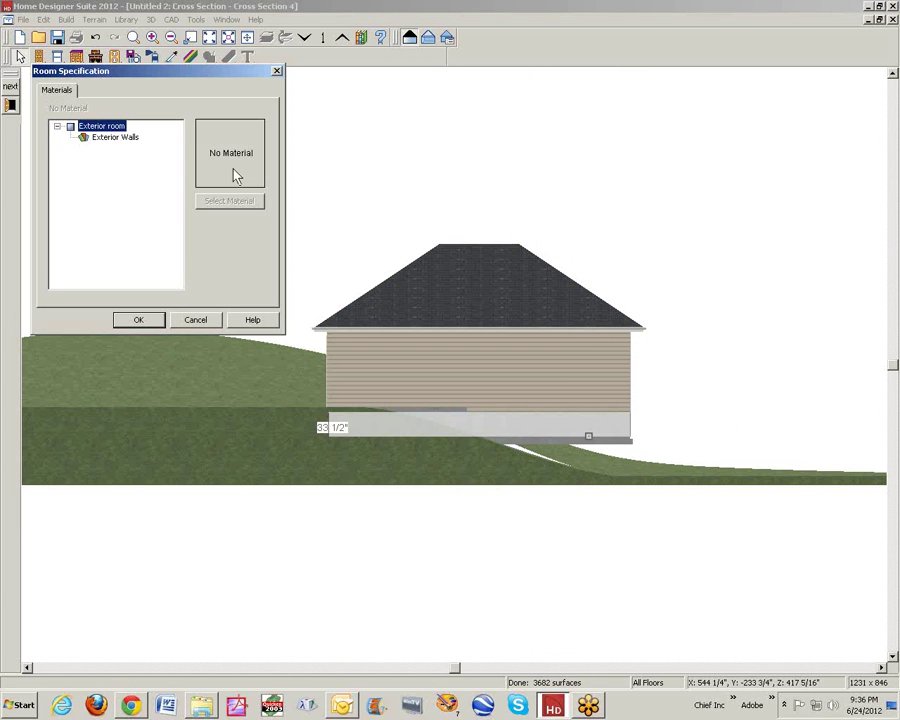
click(203, 321)
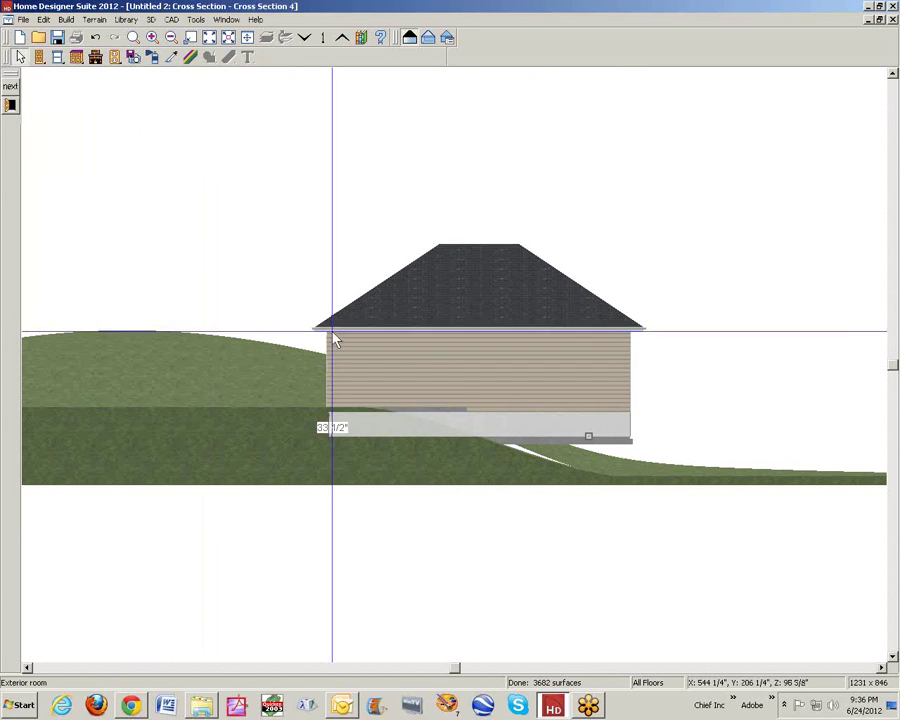
- Leave the exterior room and the cross section, and go down to the foundation level in the floor plan
click(577, 436)
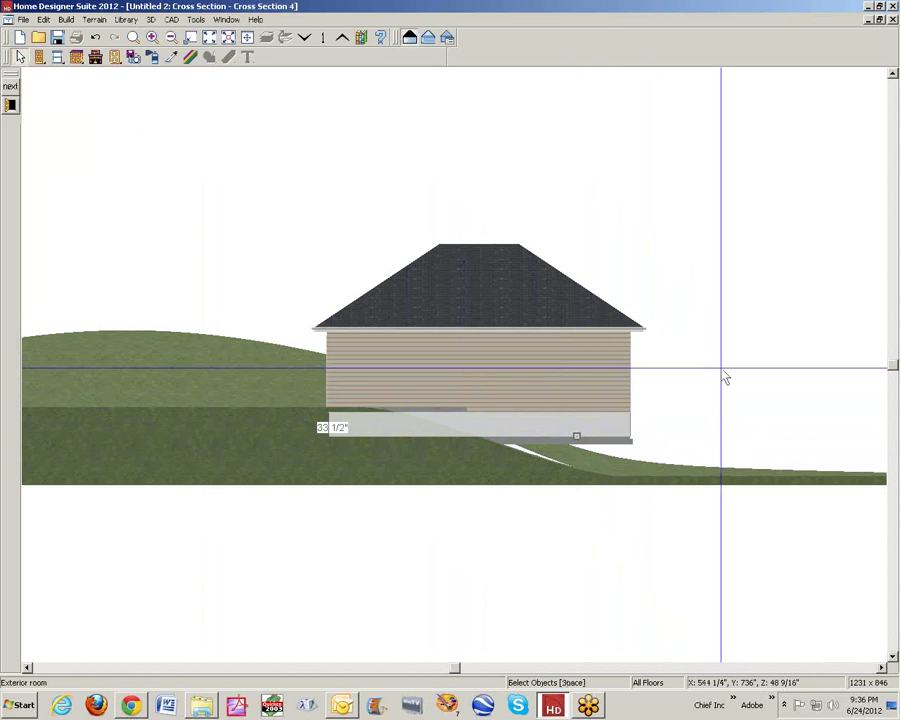
key(Escape)
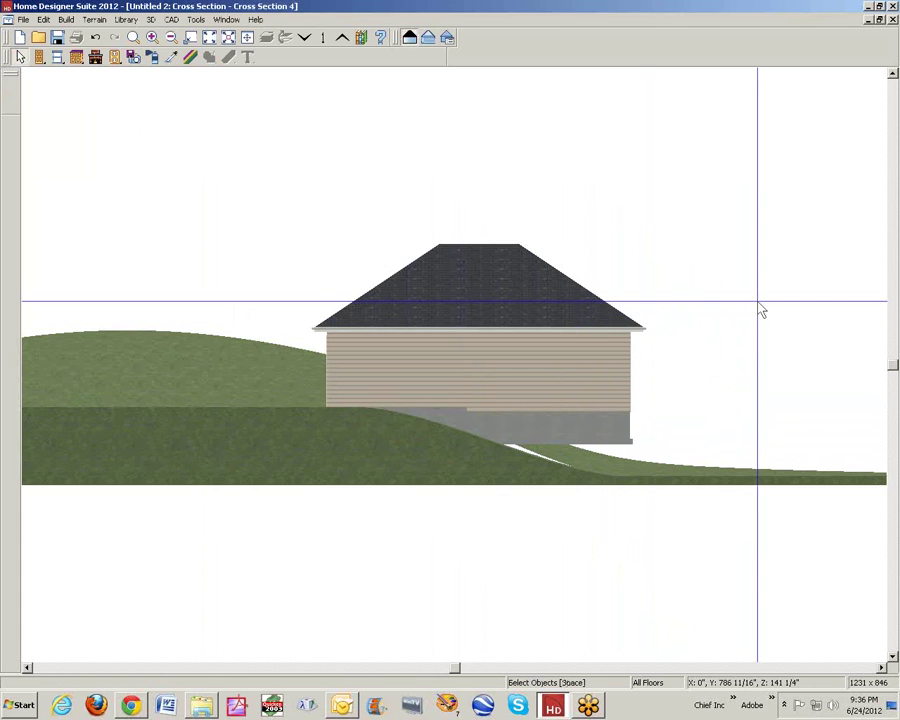
key(ctrl+F4)
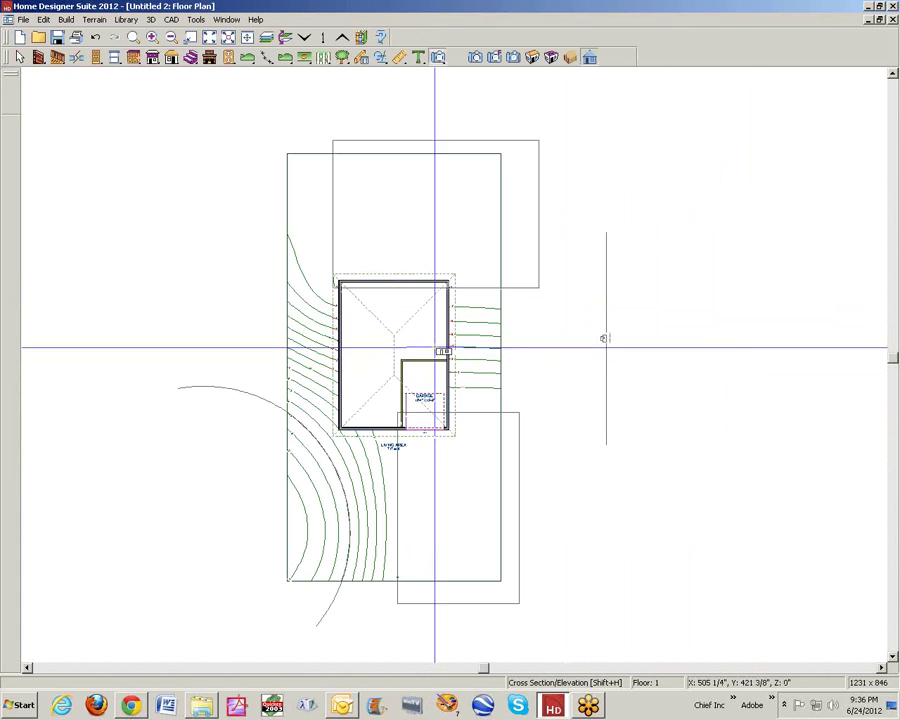
click(305, 38)
- Try overriding the main foundation room's absolute ceiling elevation (B) with 96" in its structure settings
right_click(389, 341)
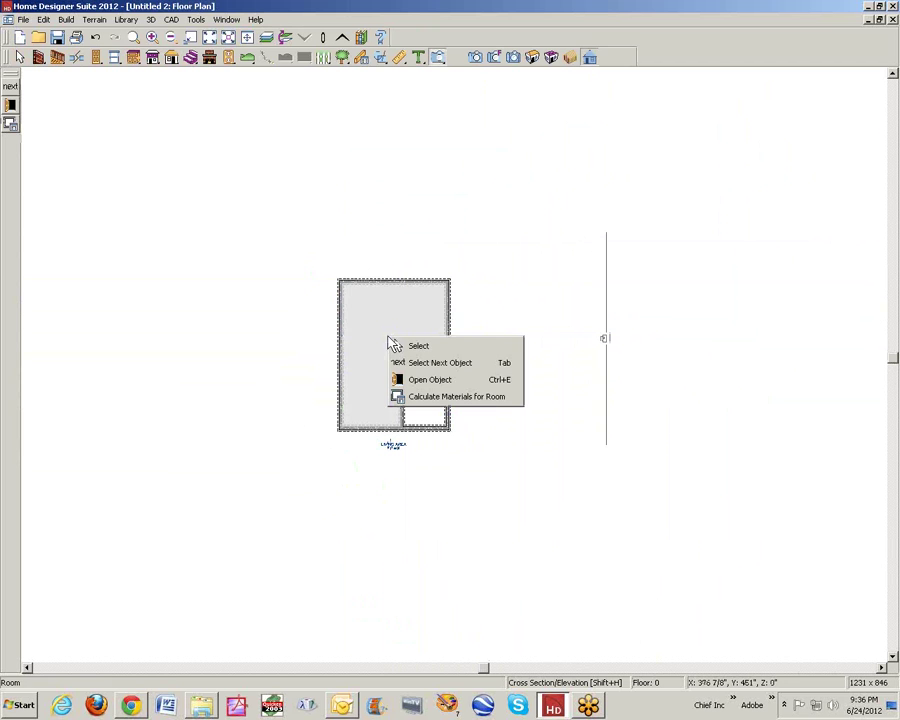
click(441, 380)
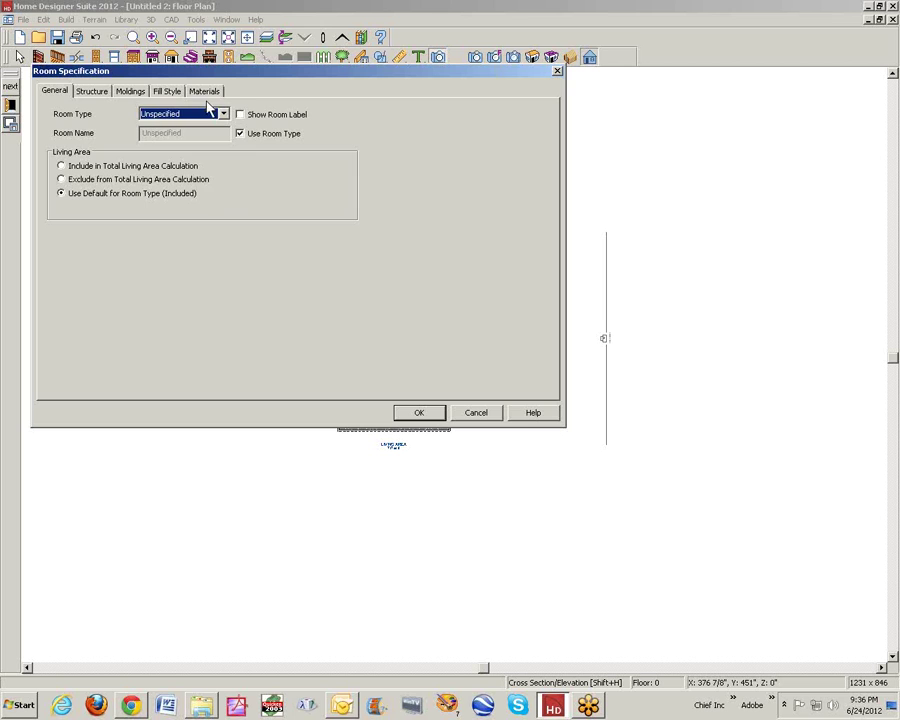
click(90, 91)
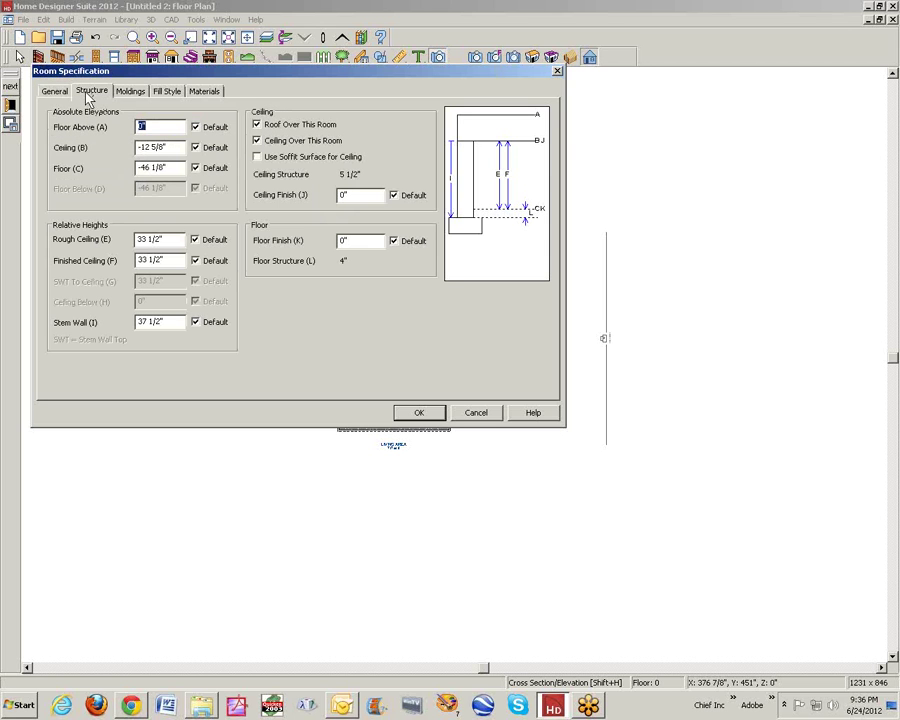
click(196, 170)
drag(172, 167, 109, 166)
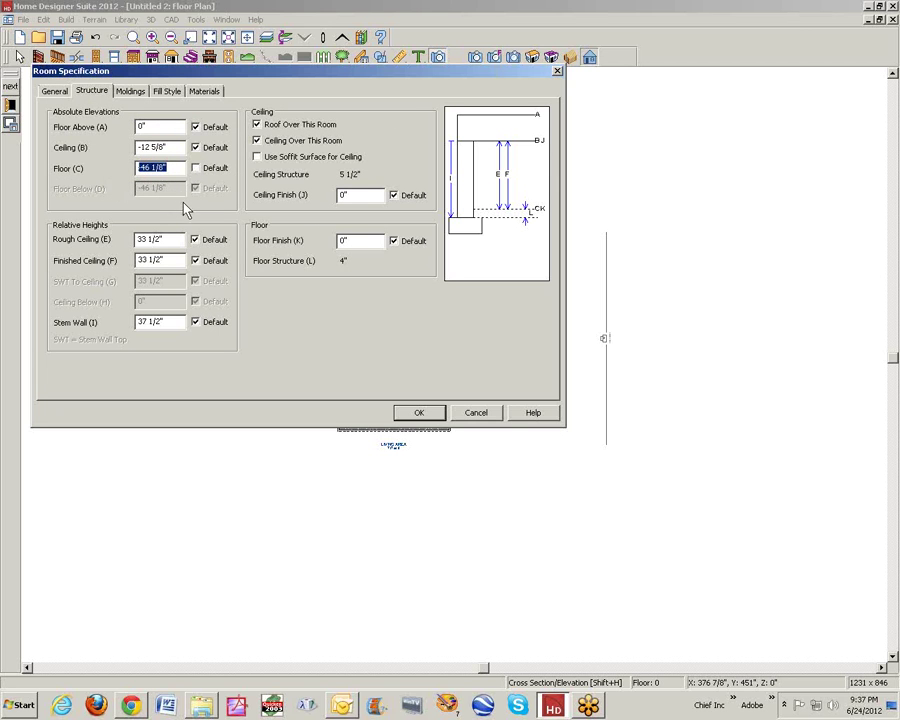
click(170, 151)
click(195, 148)
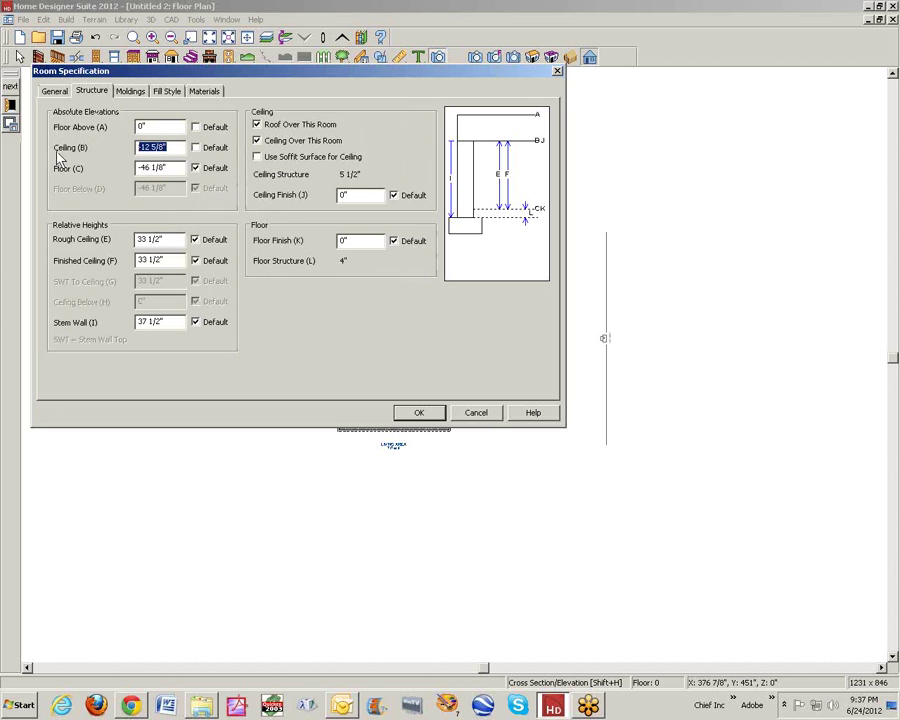
text(96)
key(Tab)
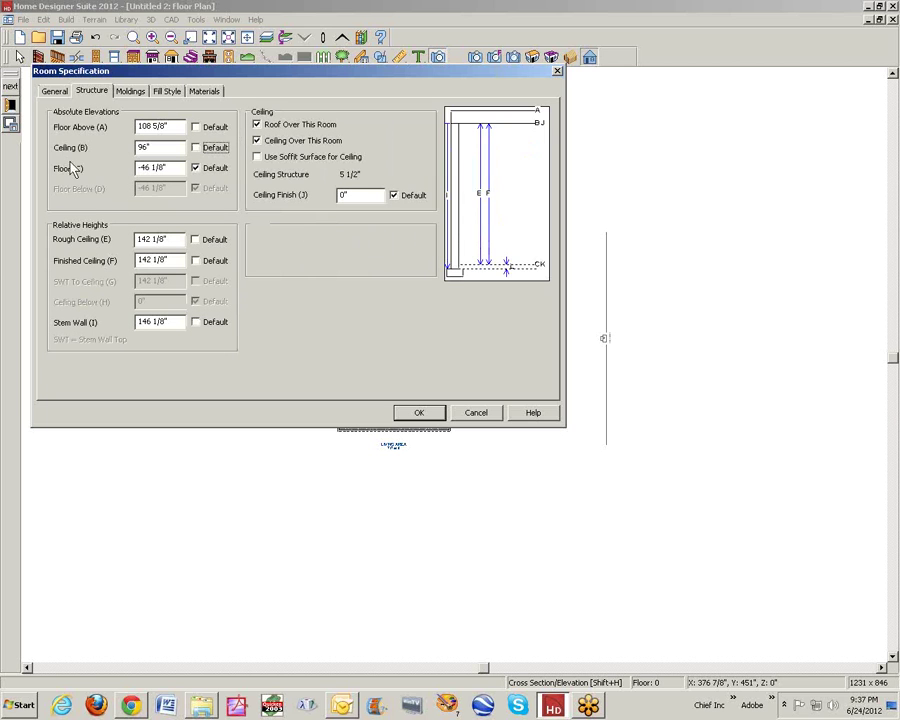
click(431, 418)
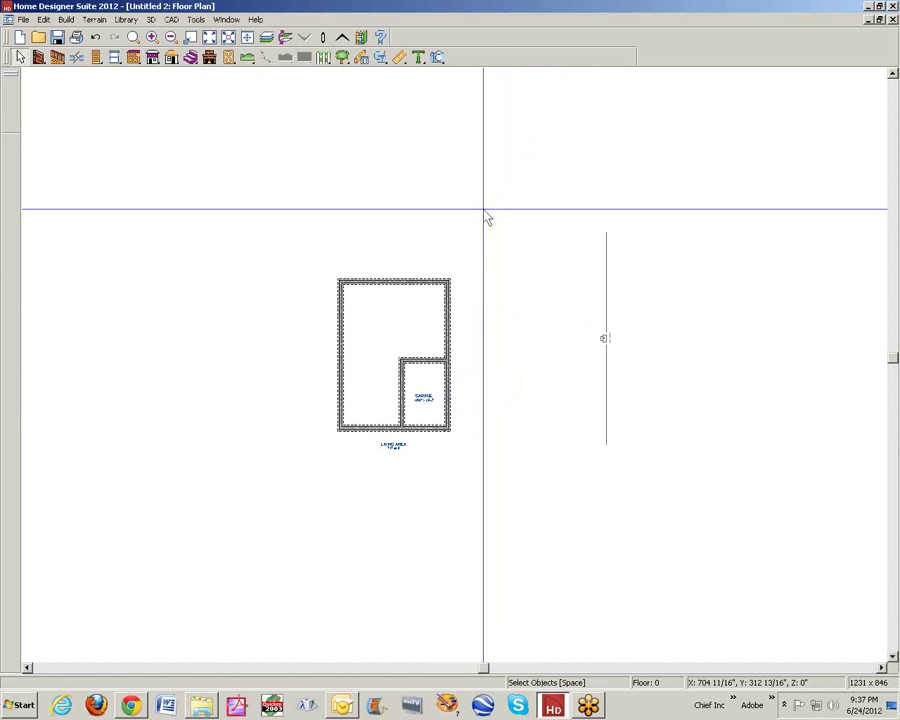
- Create a doll house view of the foundation and reset the main room's absolute ceiling elevation to its default
click(438, 57)
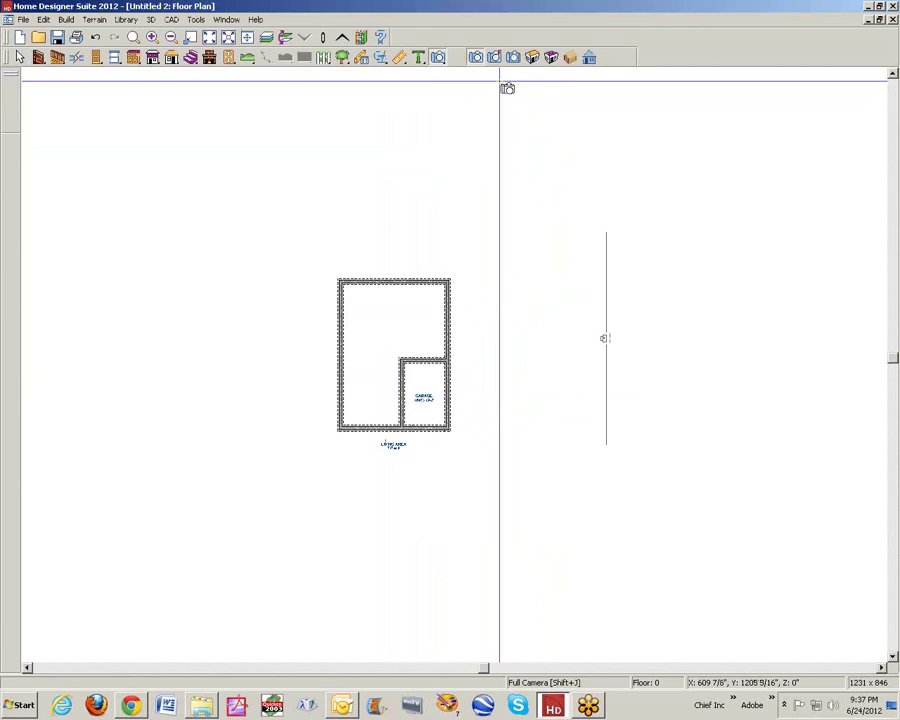
click(551, 57)
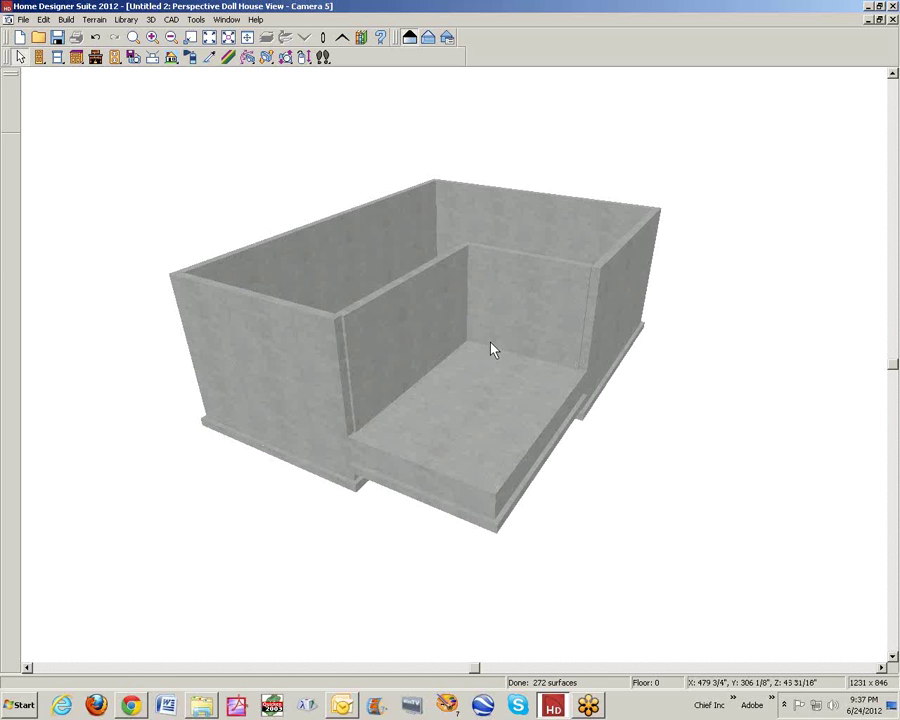
right_click(361, 246)
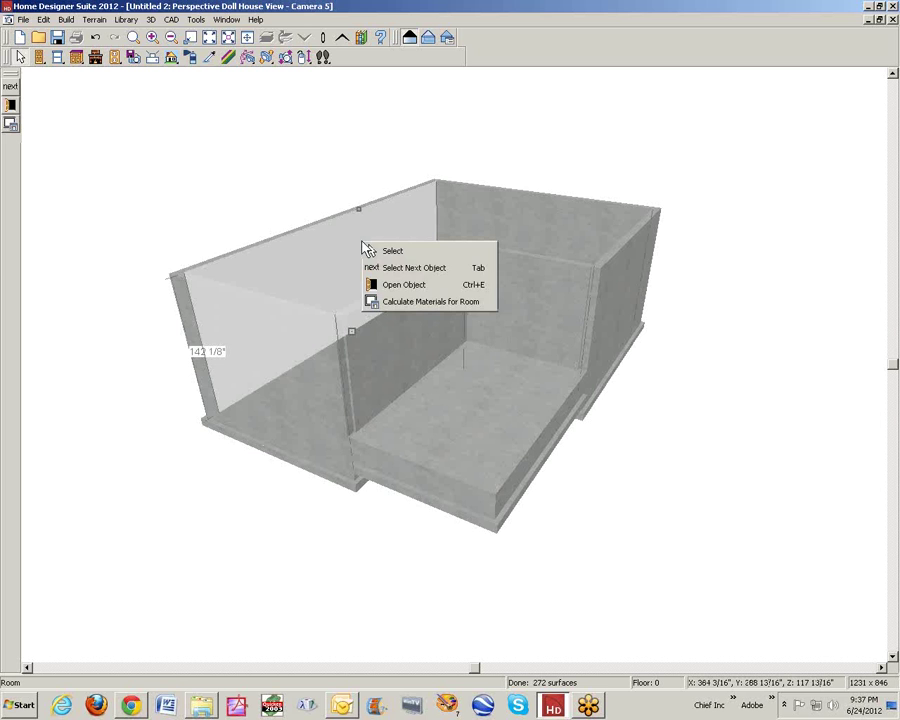
click(429, 287)
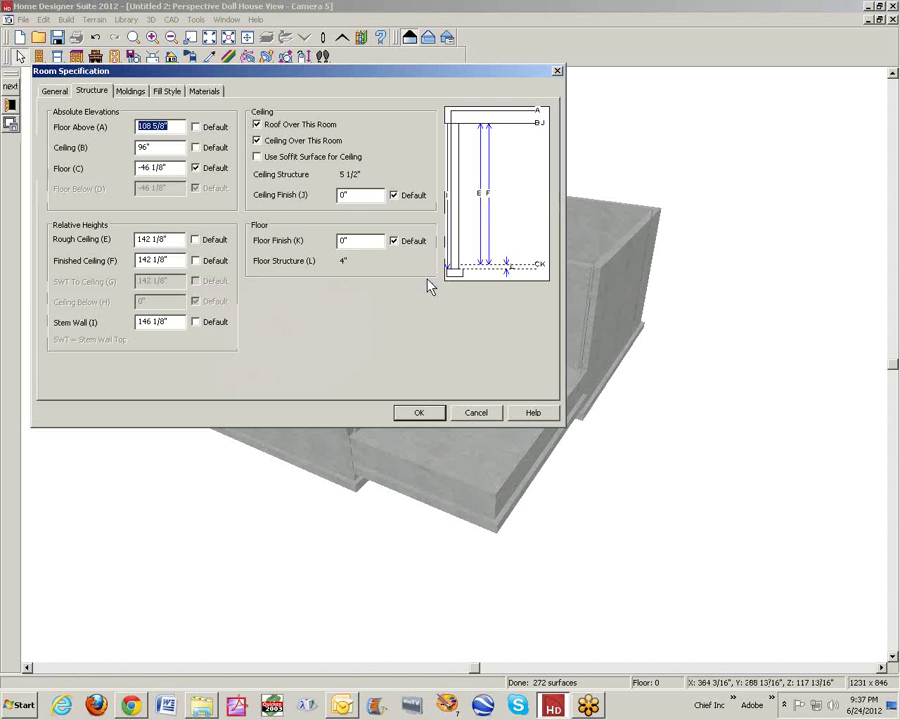
click(203, 149)
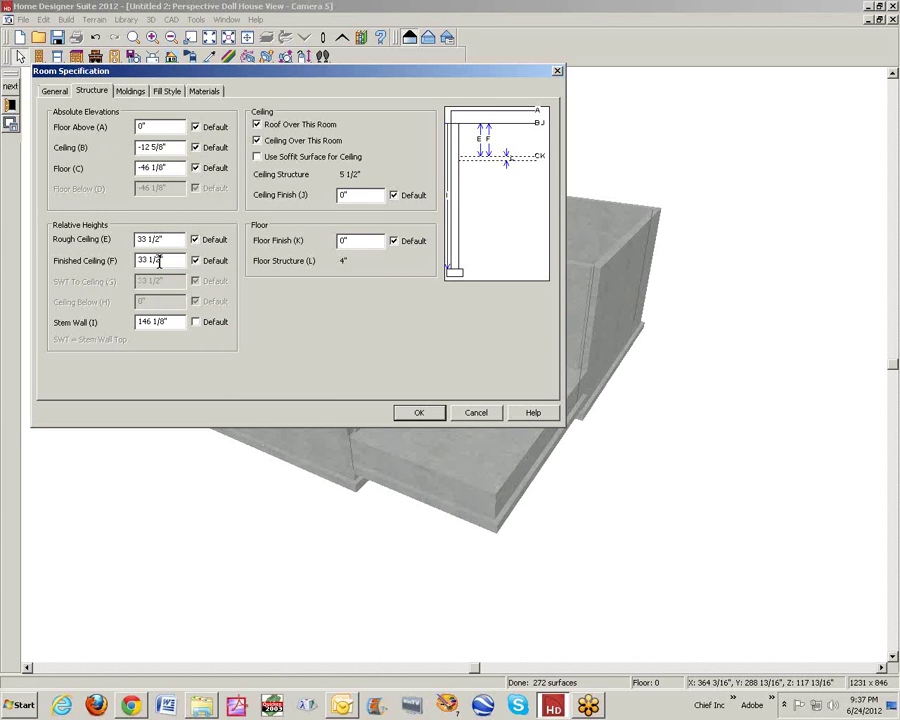
- Set the main foundation room's finished ceiling height (F) to 96" and apply the change
drag(159, 261, 109, 266)
click(197, 263)
click(177, 262)
text(96)
click(415, 413)
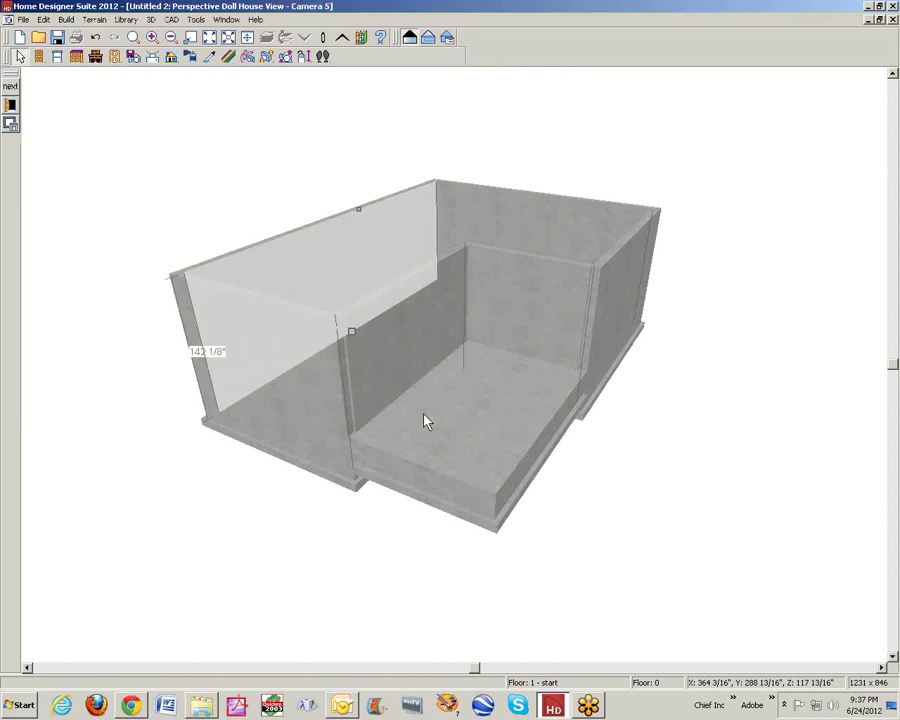
key(Escape)
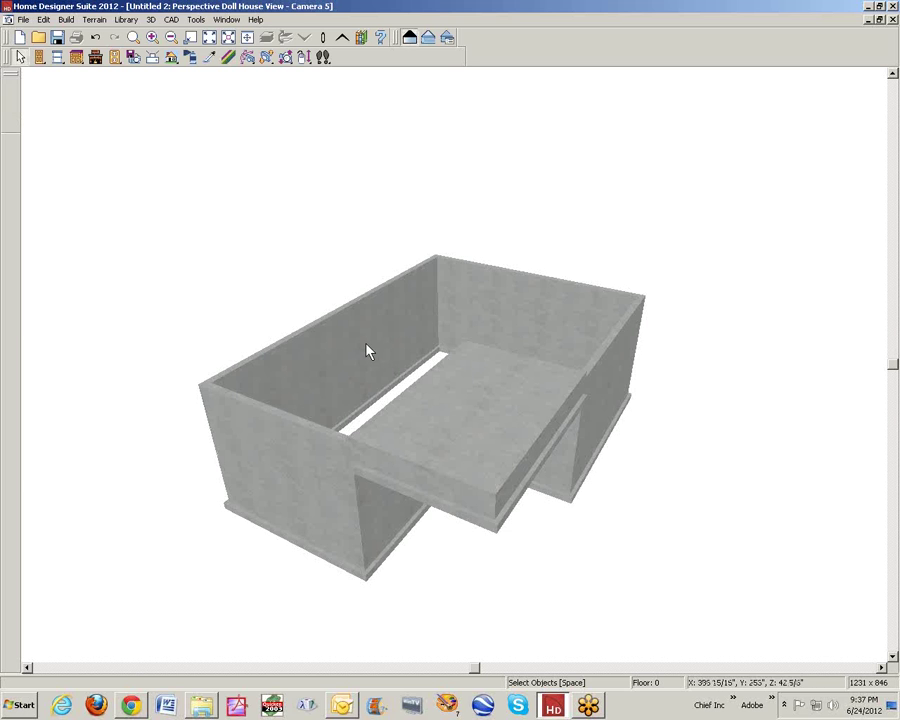
- Check the foundation depth against the terrain in the side cross section, and return to the floor plan
key(ctrl+Tab)
key(ctrl+Tab)
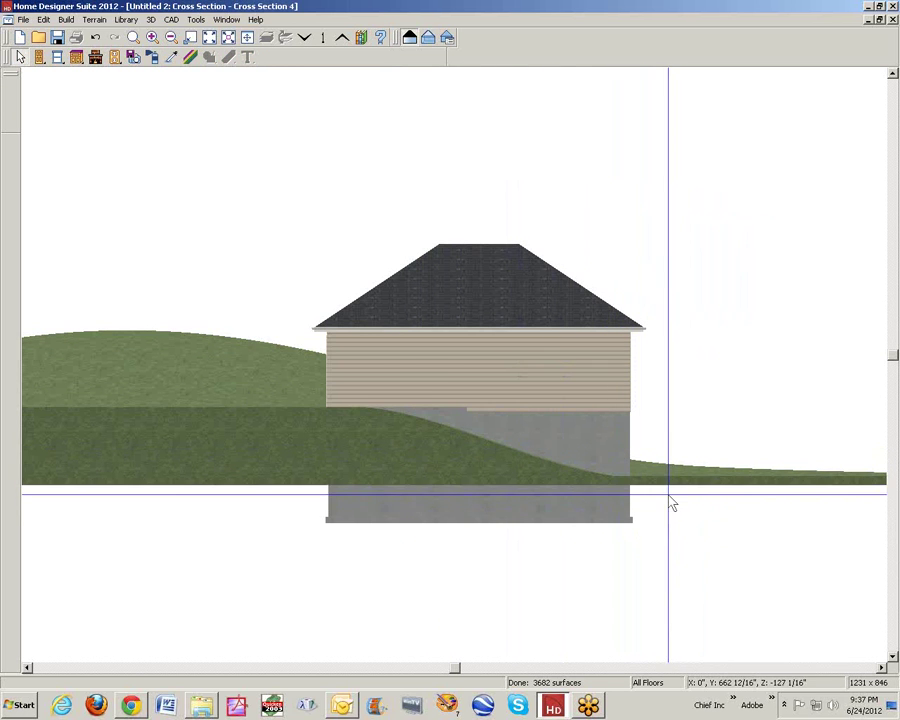
key(ctrl+Tab)
key(ctrl+Tab)
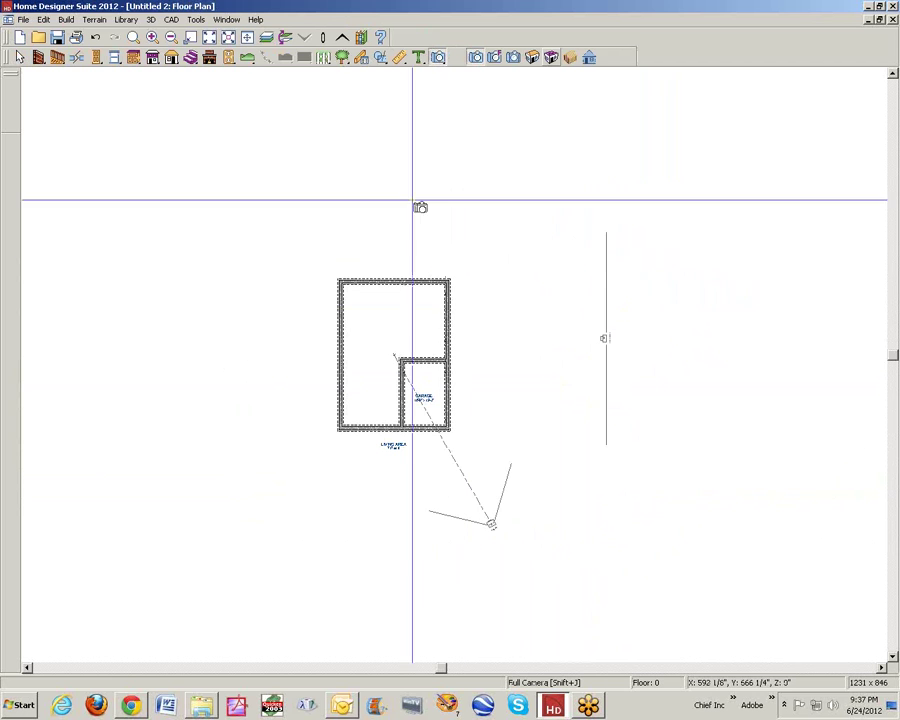
click(590, 57)
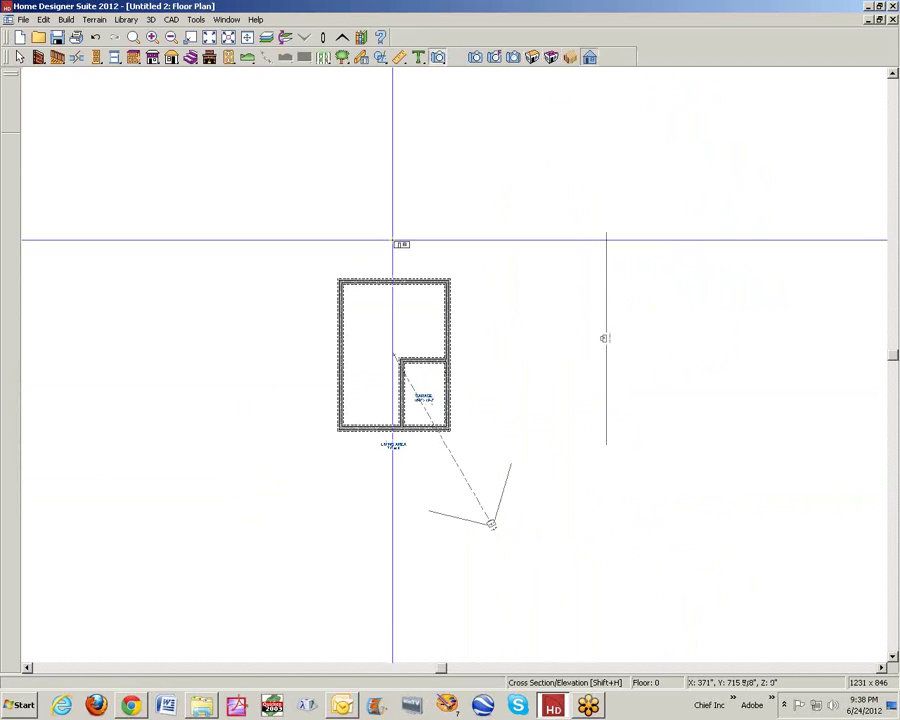
drag(386, 300, 301, 304)
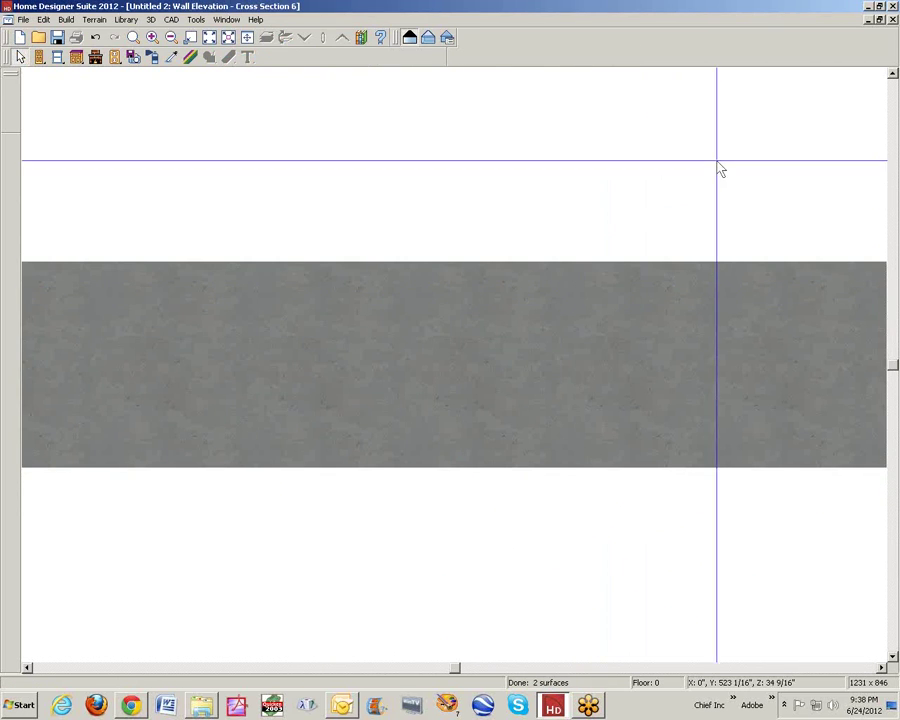
click(892, 19)
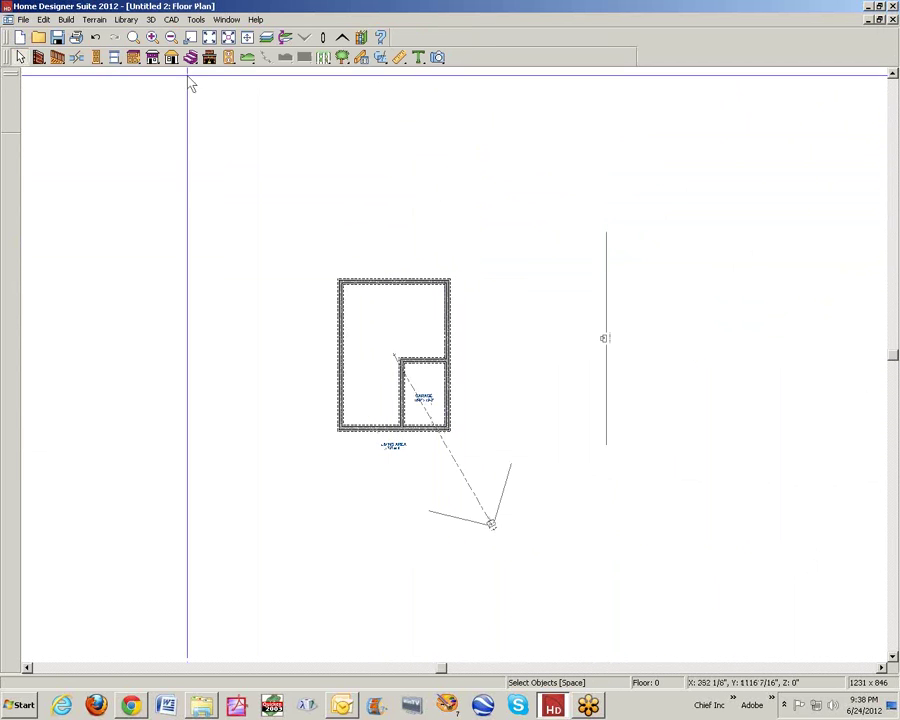
- Place a hinged door and, beside it, a window in the rear foundation wall
click(97, 58)
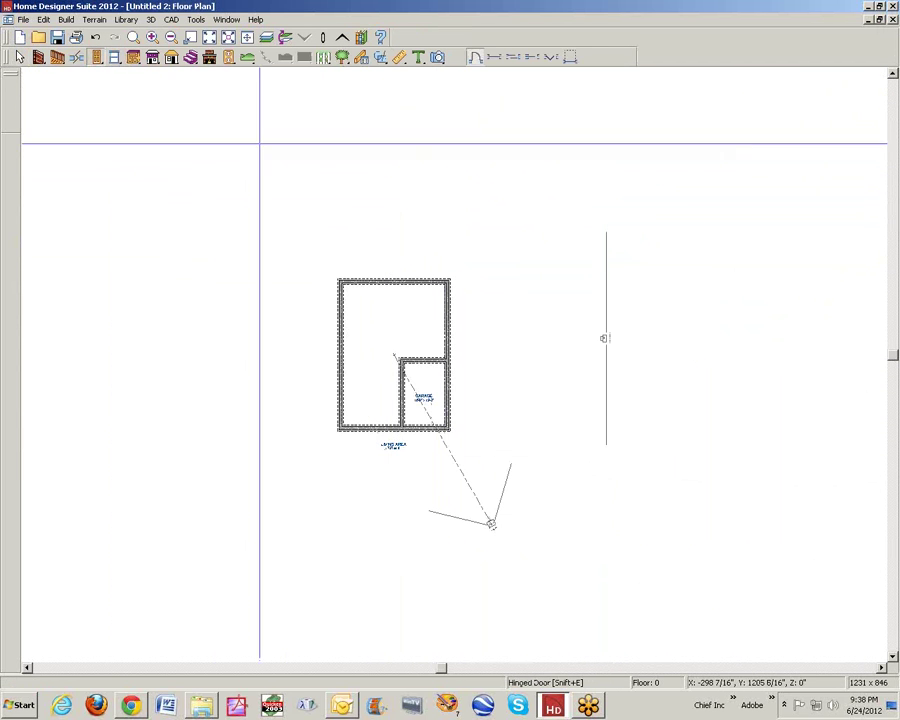
click(379, 283)
key(space)
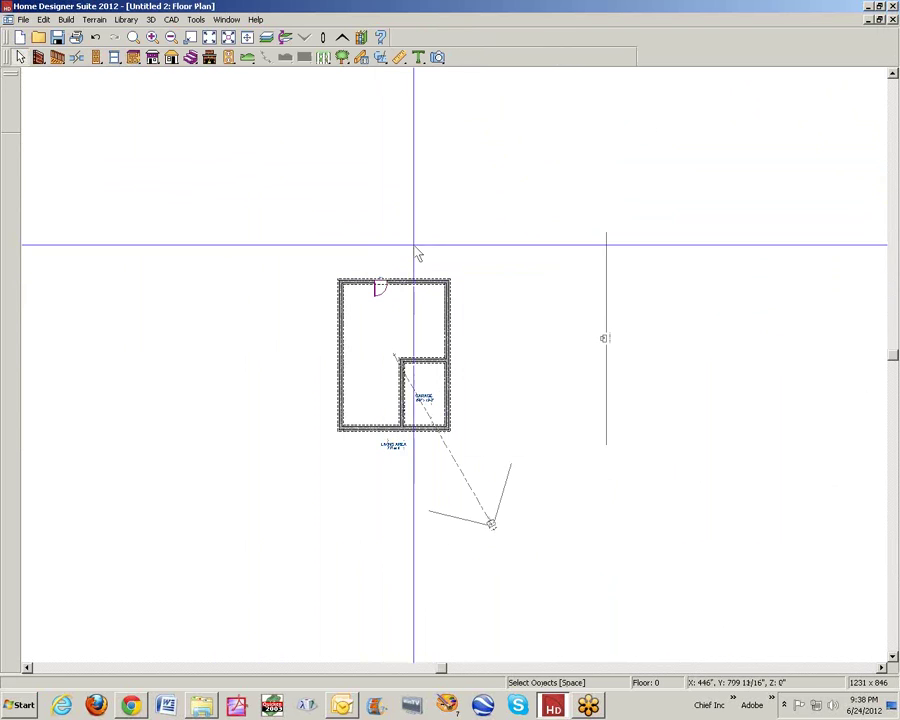
click(114, 57)
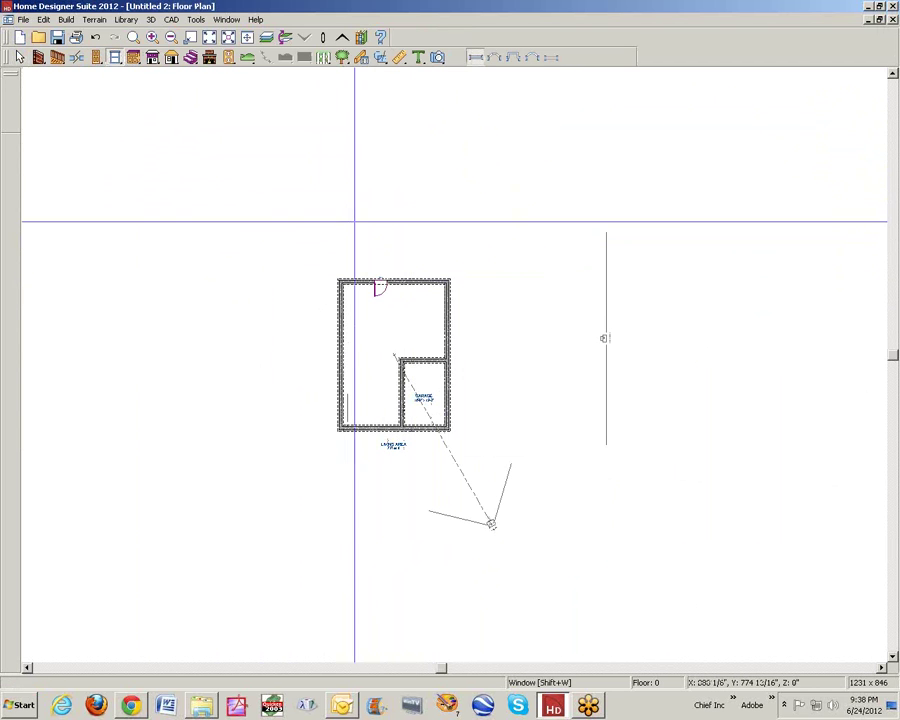
click(412, 279)
key(space)
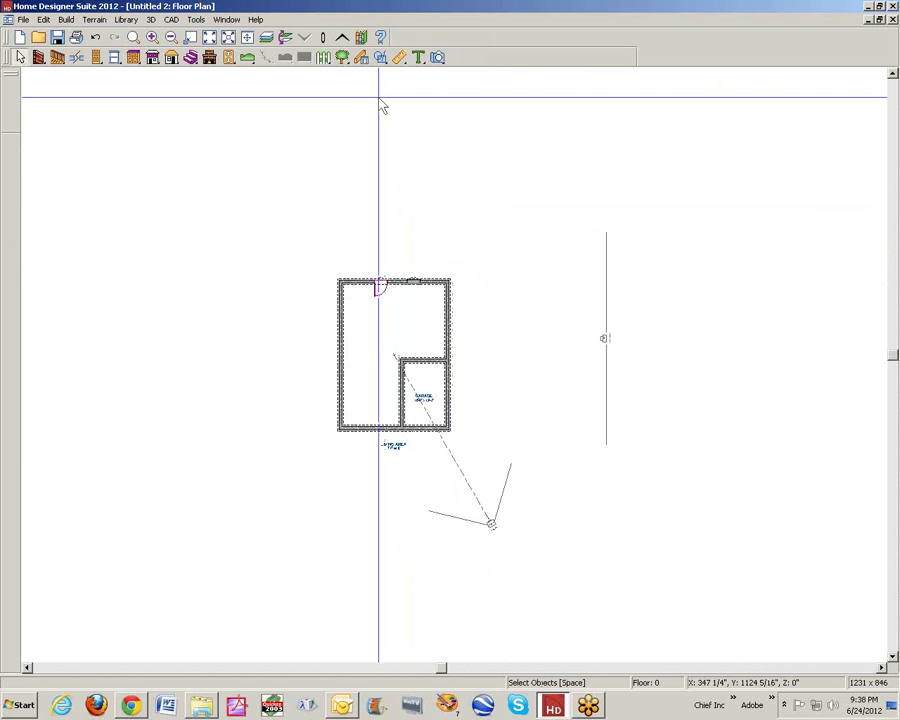
- Go up to floor 1 and create a full camera view facing the rear of the house with the basement door
click(340, 40)
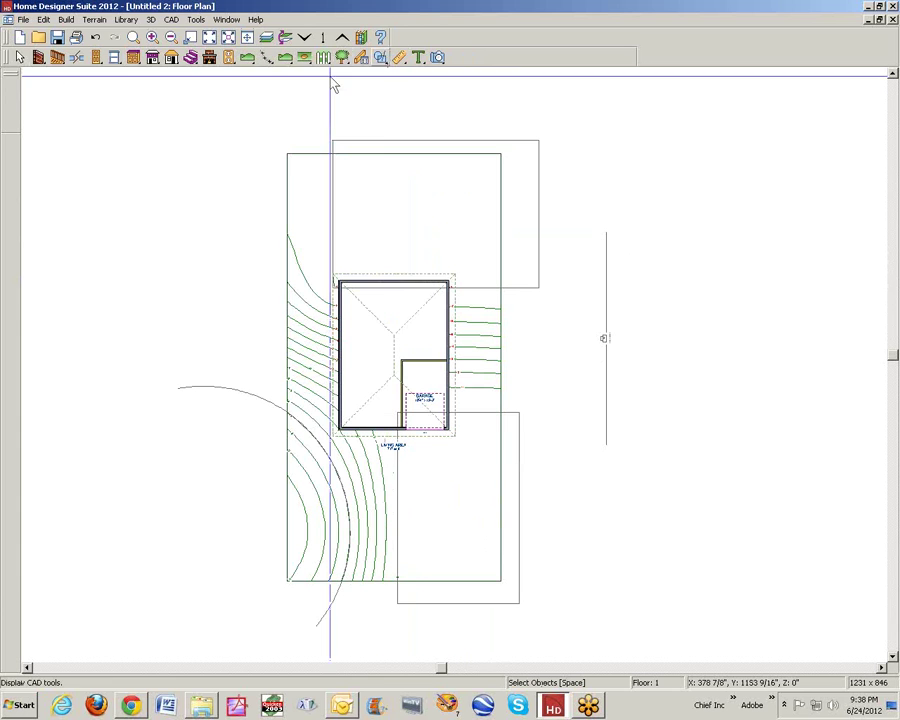
click(440, 58)
drag(422, 180, 415, 241)
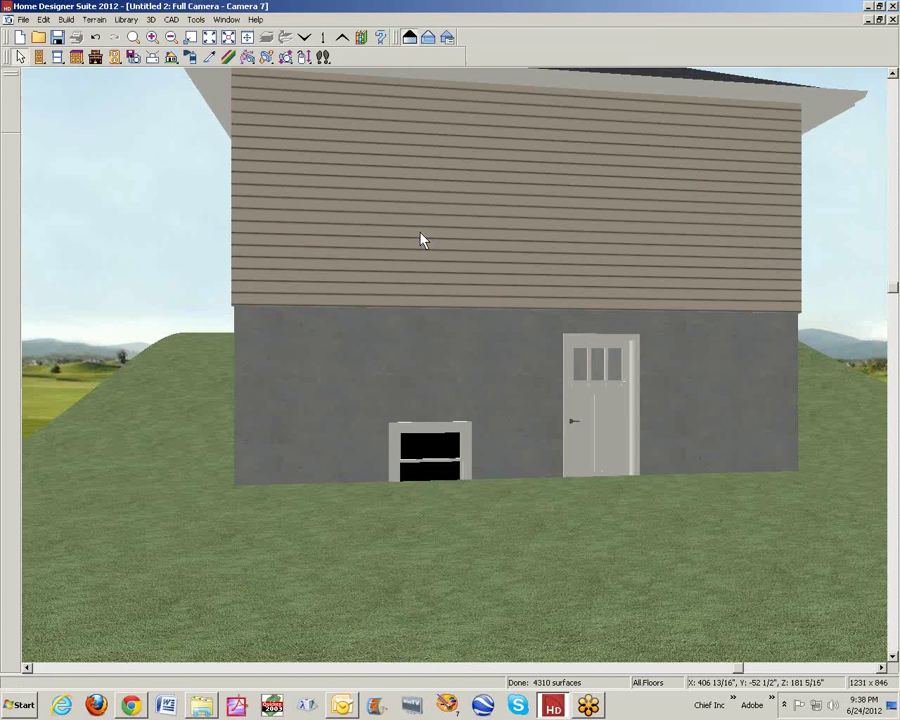
click(613, 394)
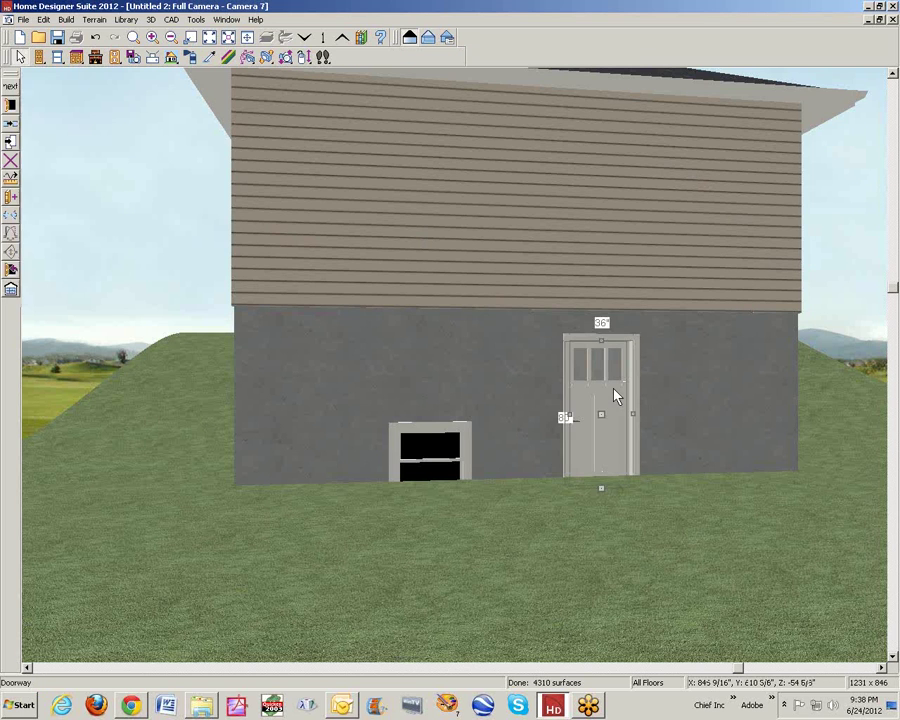
- Set the basement window's Floor to Top to 90" and check the door's size and position settings without changing them
click(432, 453)
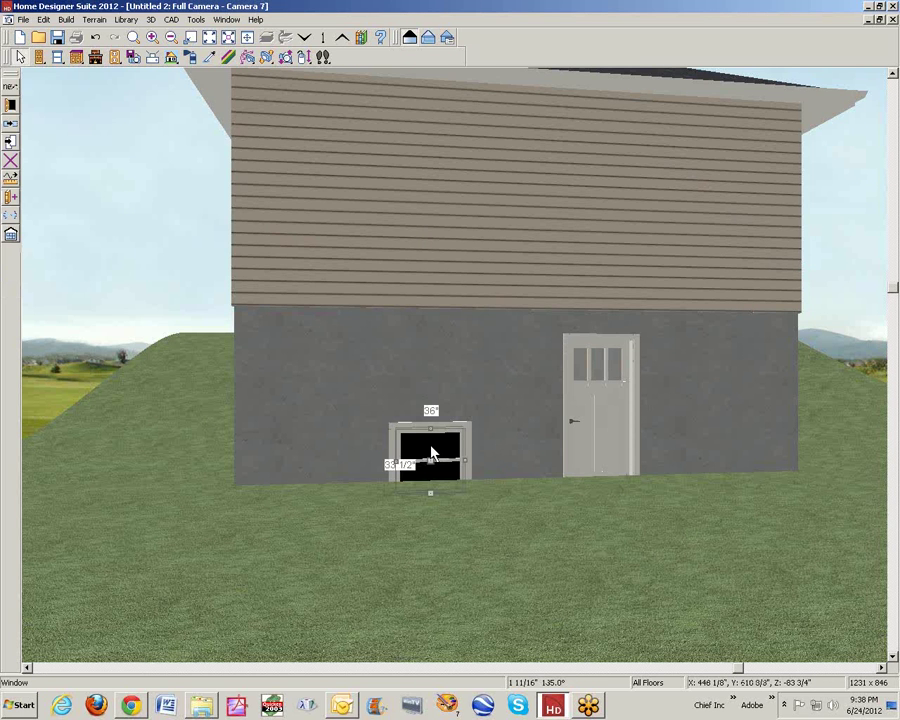
double_click(432, 453)
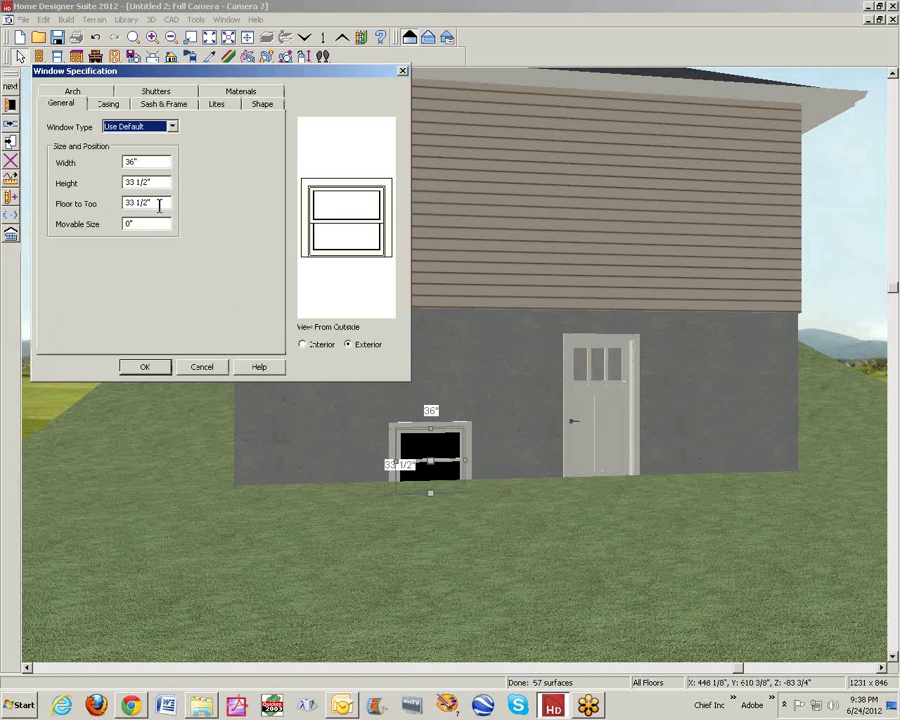
drag(161, 203, 62, 205)
text(9)
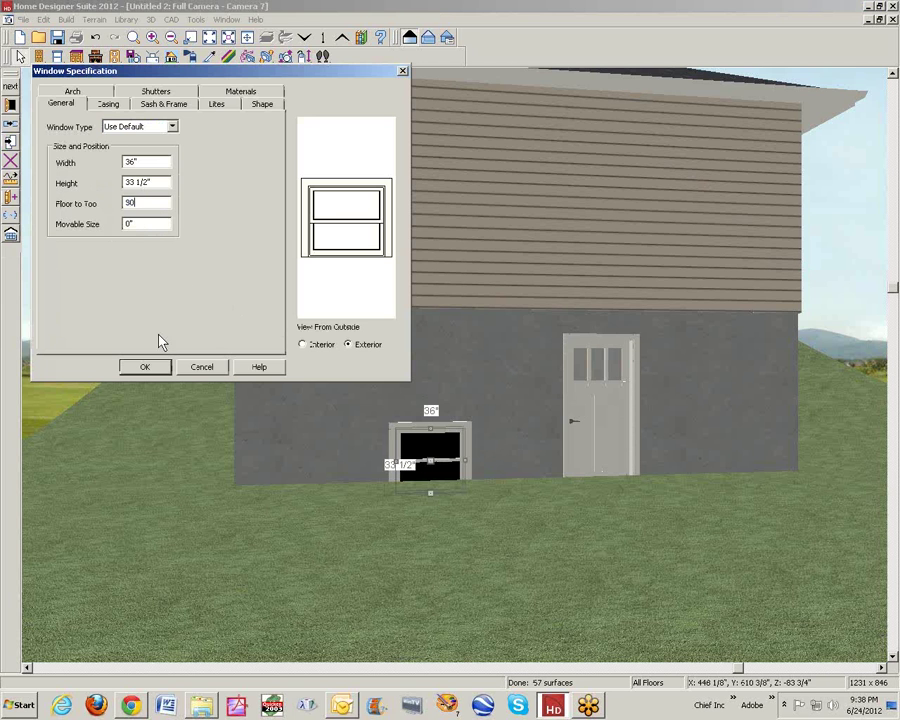
text(0)
click(145, 366)
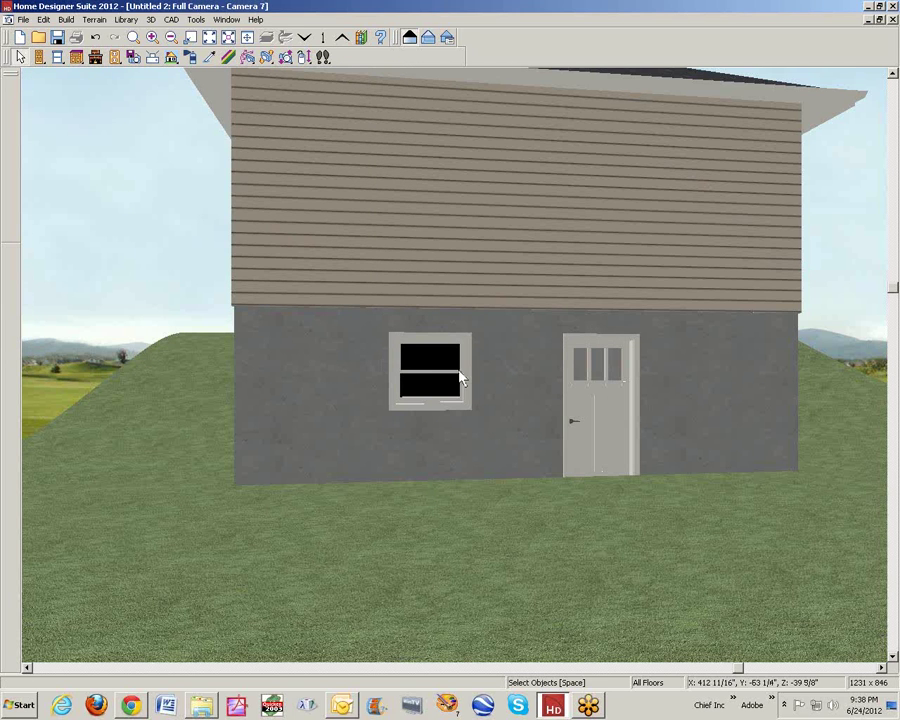
double_click(595, 388)
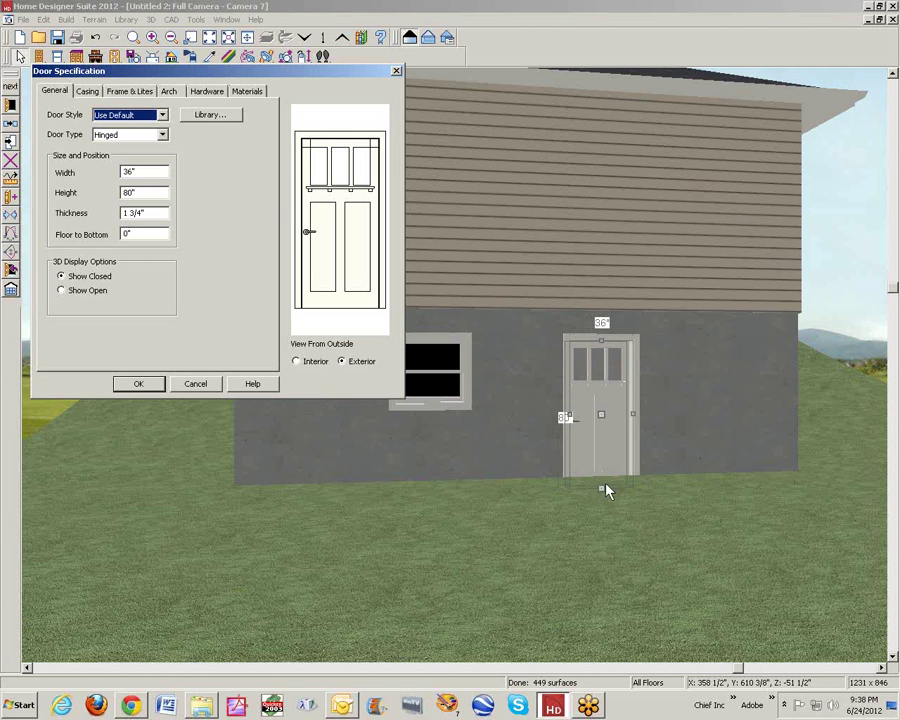
click(195, 384)
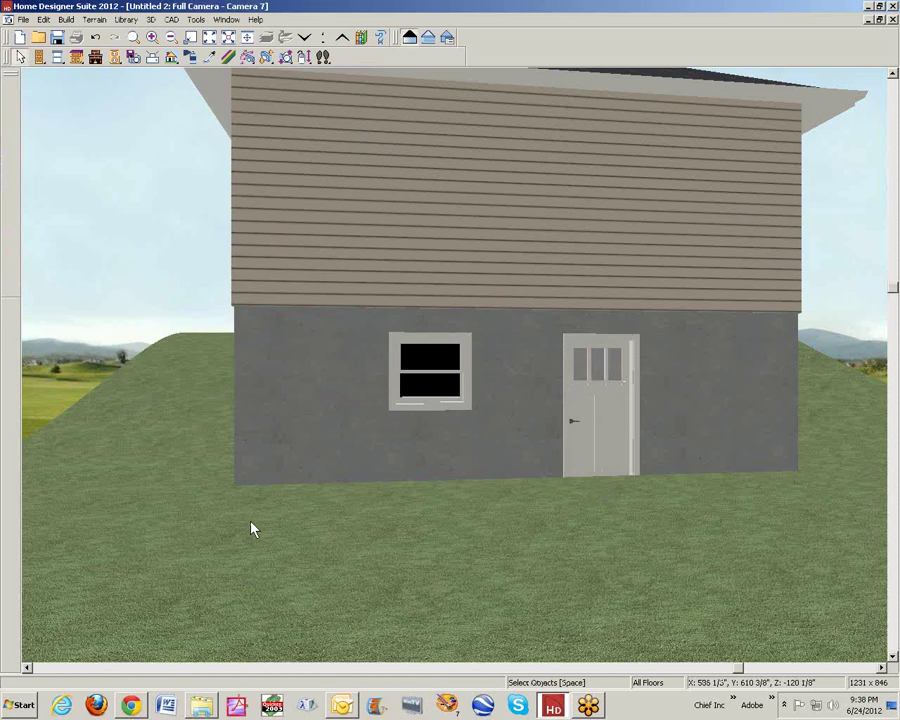
- Set the elevation of the flat terrain region behind the house to -100" in the floor plan
key(ctrl+tab)
key(space)
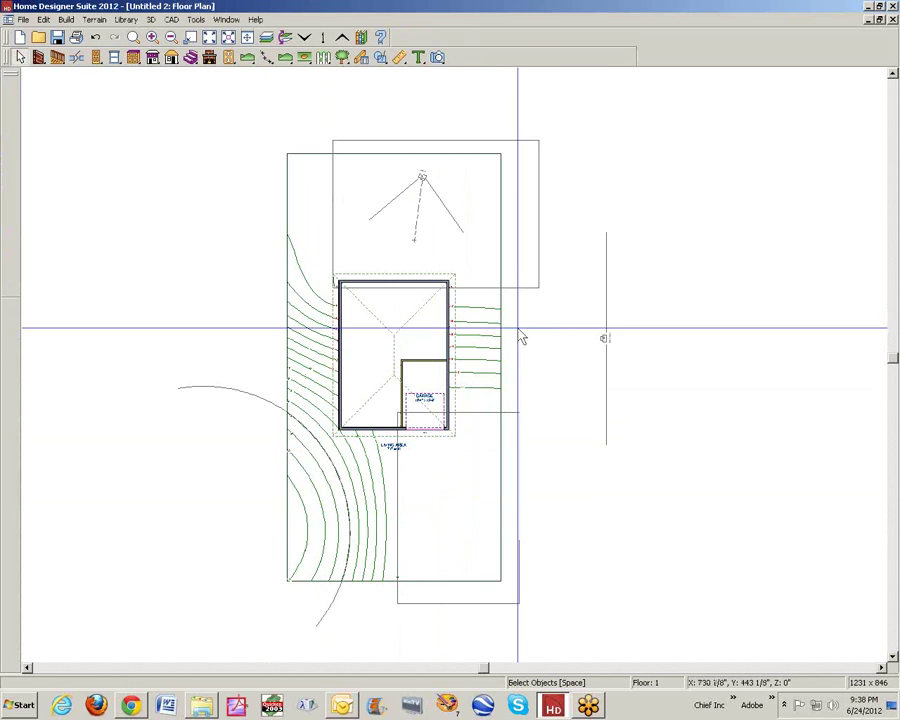
double_click(533, 289)
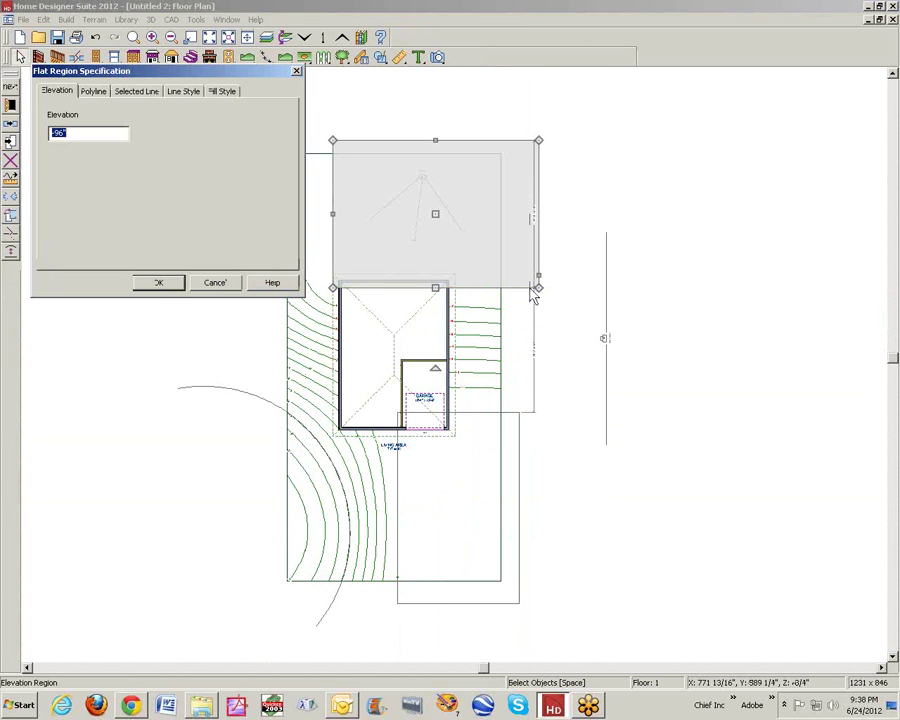
click(58, 134)
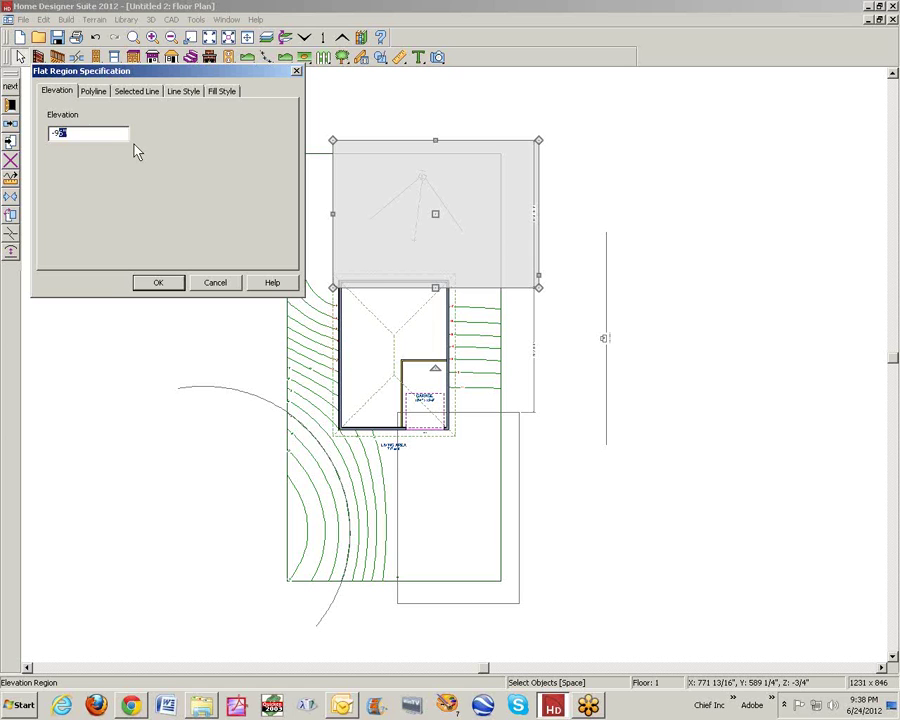
key(BackSpace)
key(BackSpace)
key(BackSpace)
text(-100)
click(165, 285)
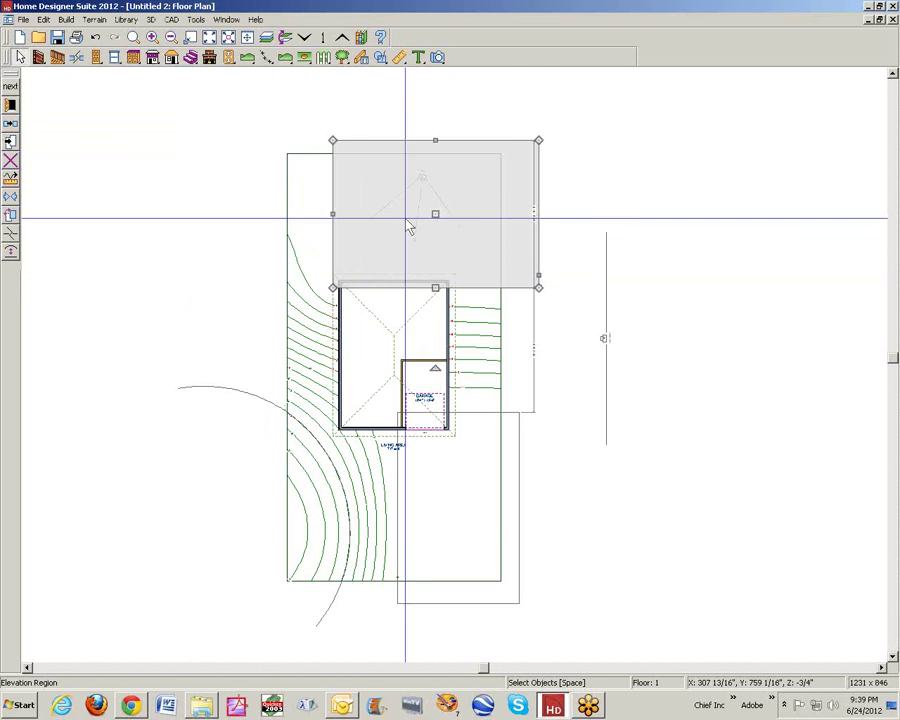
click(582, 201)
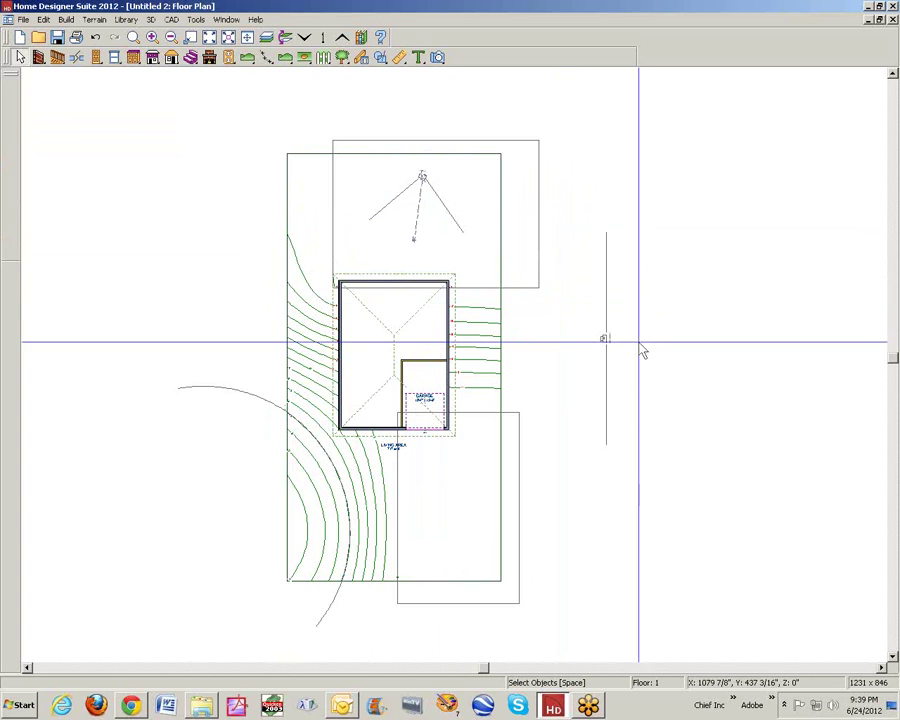
- Check the ground level against the basement door in the side cross section and rear camera view, and return to the floor plan
click(671, 290)
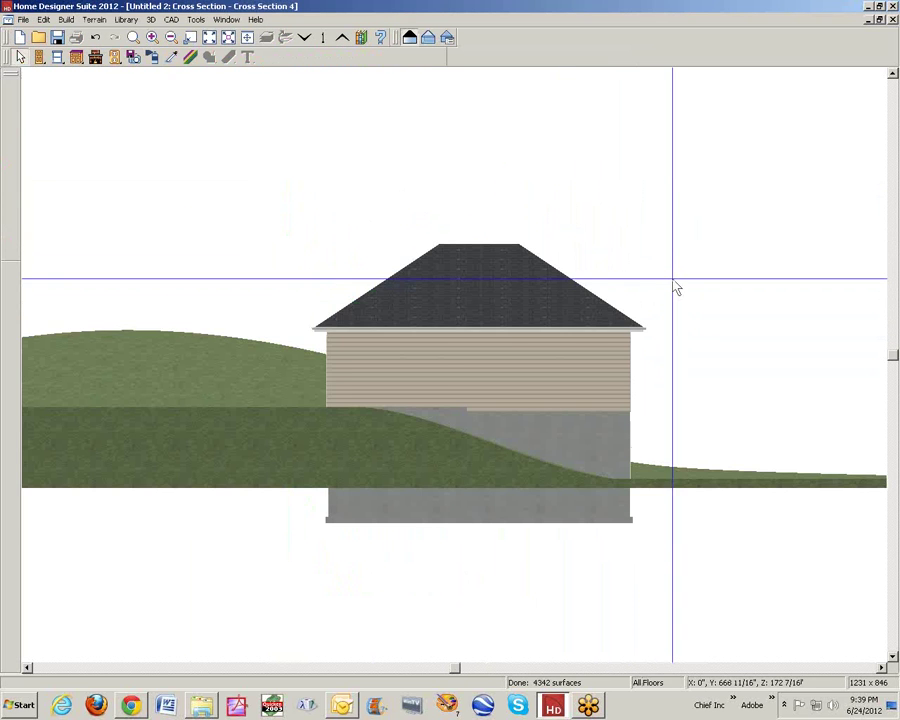
key(ctrl+Tab)
key(ctrl+Tab)
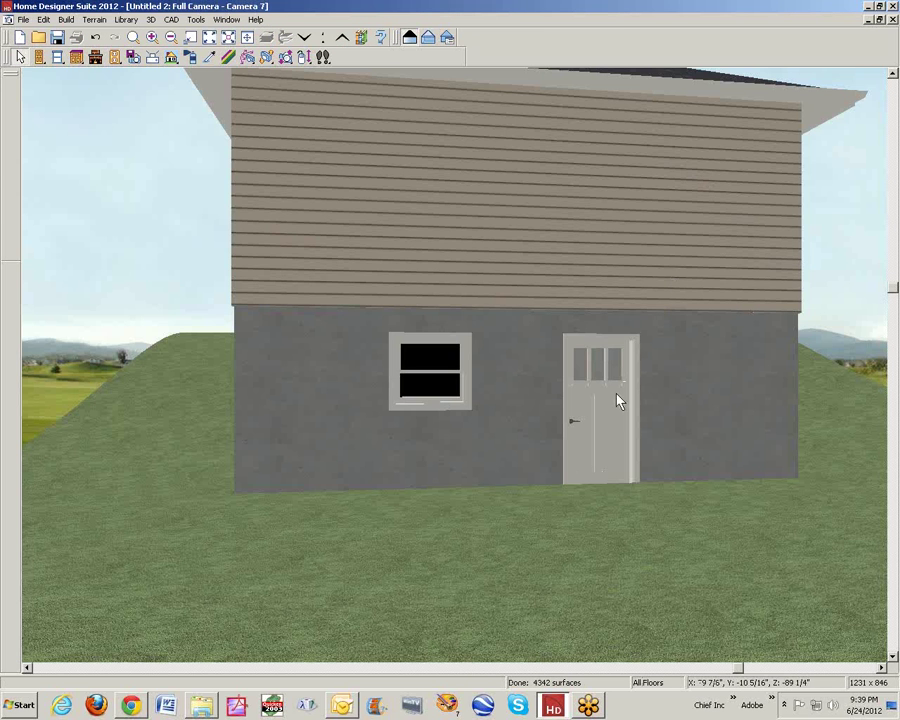
click(613, 404)
click(569, 500)
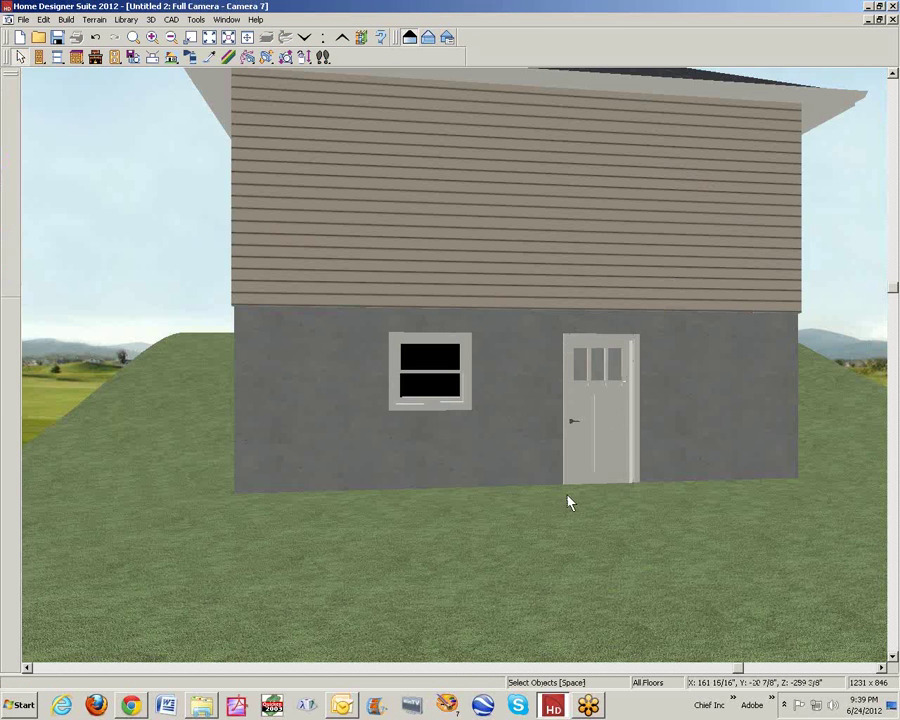
click(619, 478)
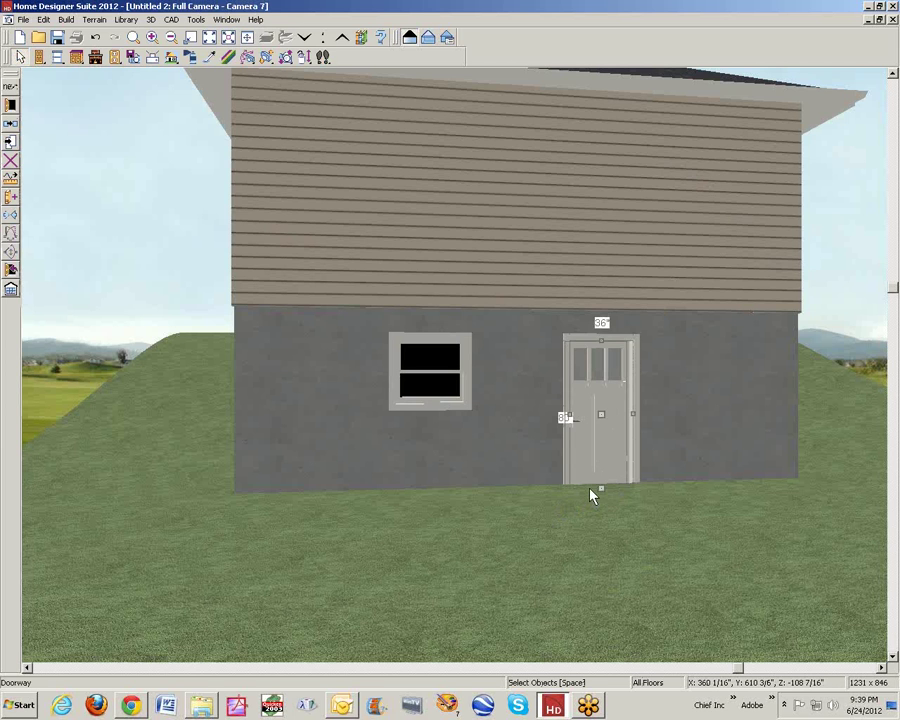
key(ctrl+w)
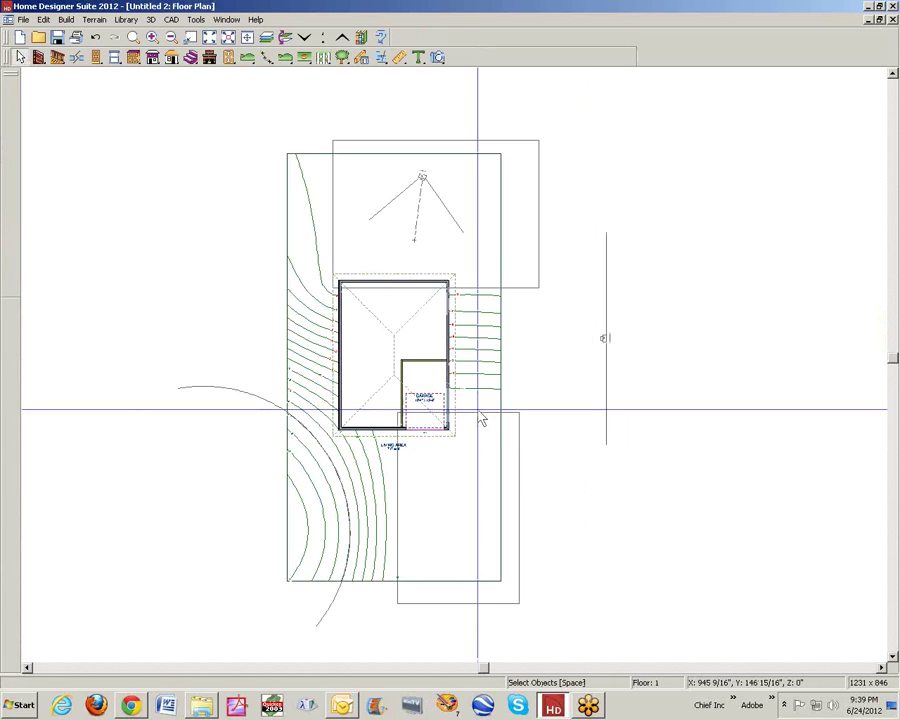
- Lower the rear flat region's elevation further, check the ground below the basement door in the rear camera view, and close that view
double_click(533, 292)
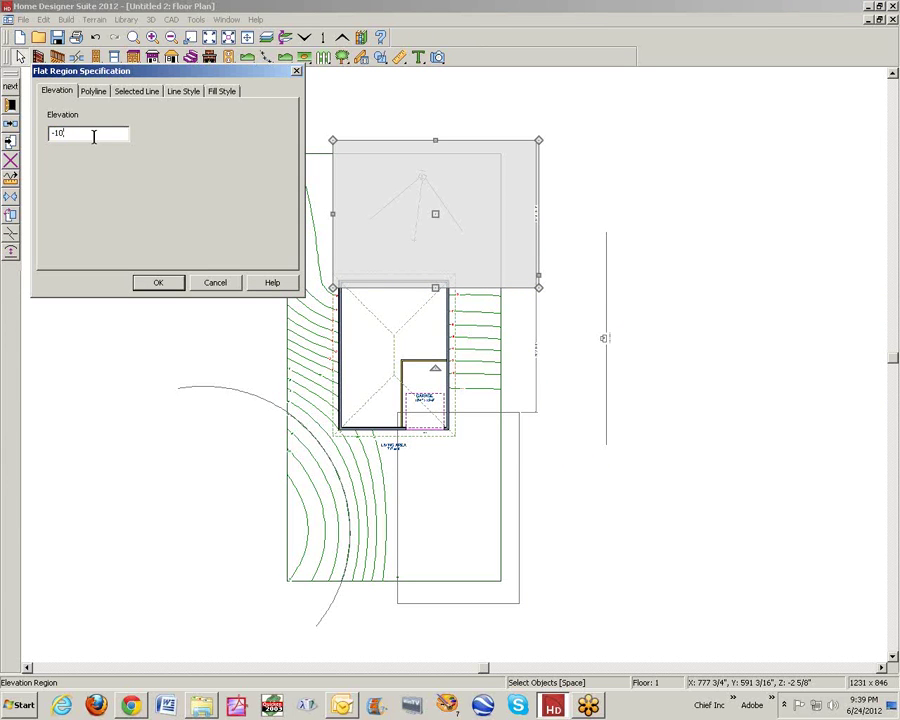
click(159, 284)
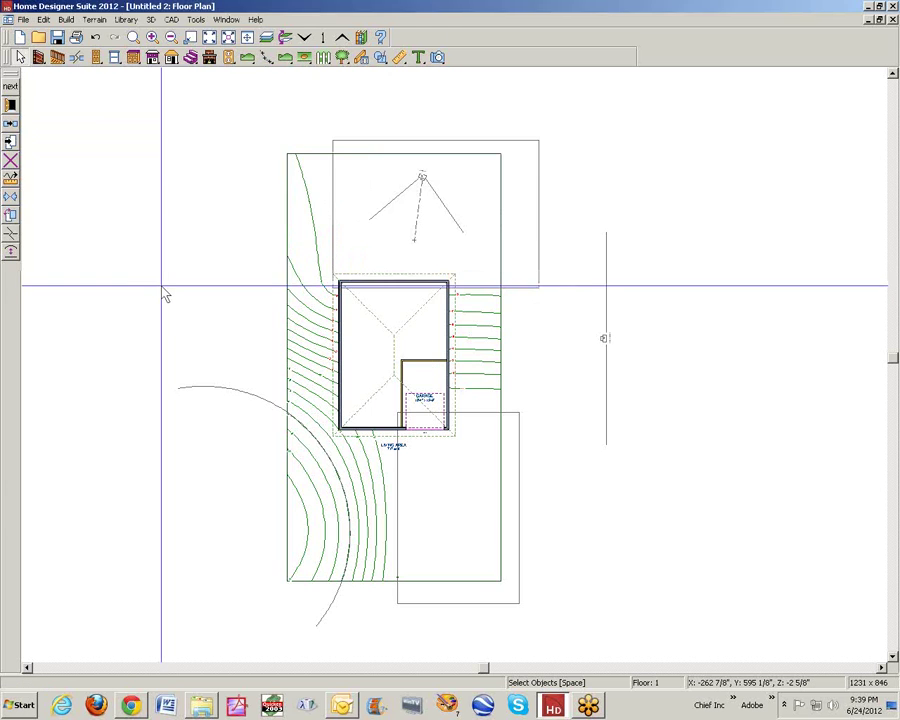
key(ctrl+Tab)
key(ctrl+Tab)
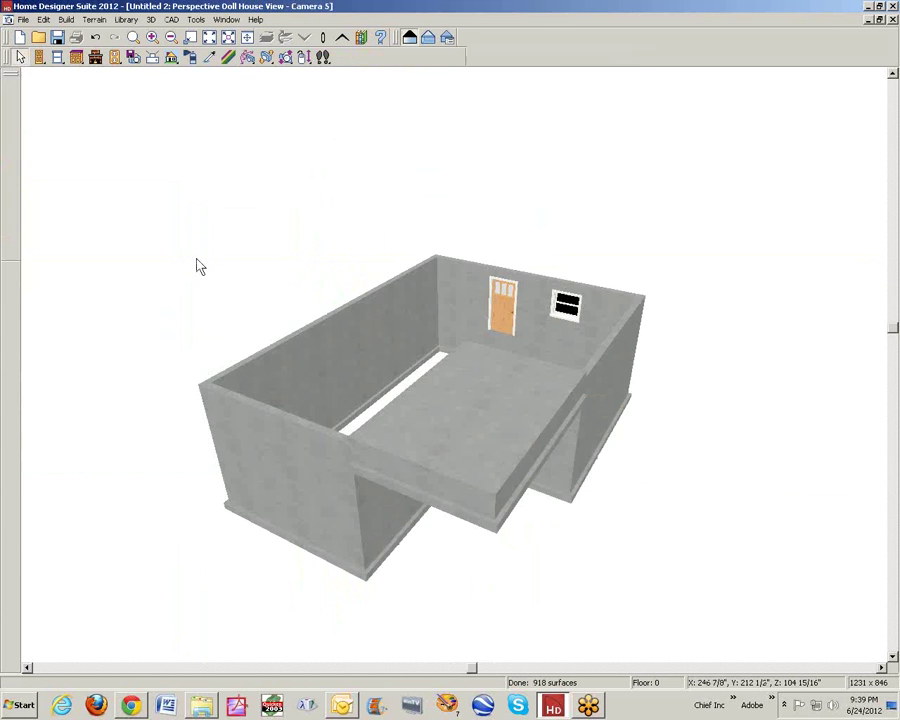
key(ctrl+Tab)
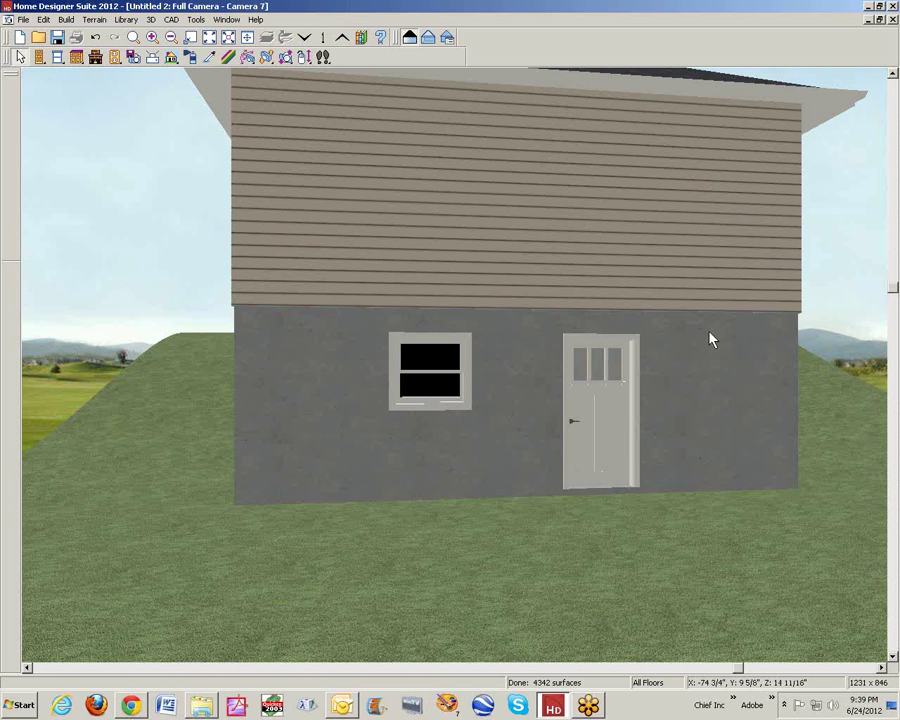
click(166, 418)
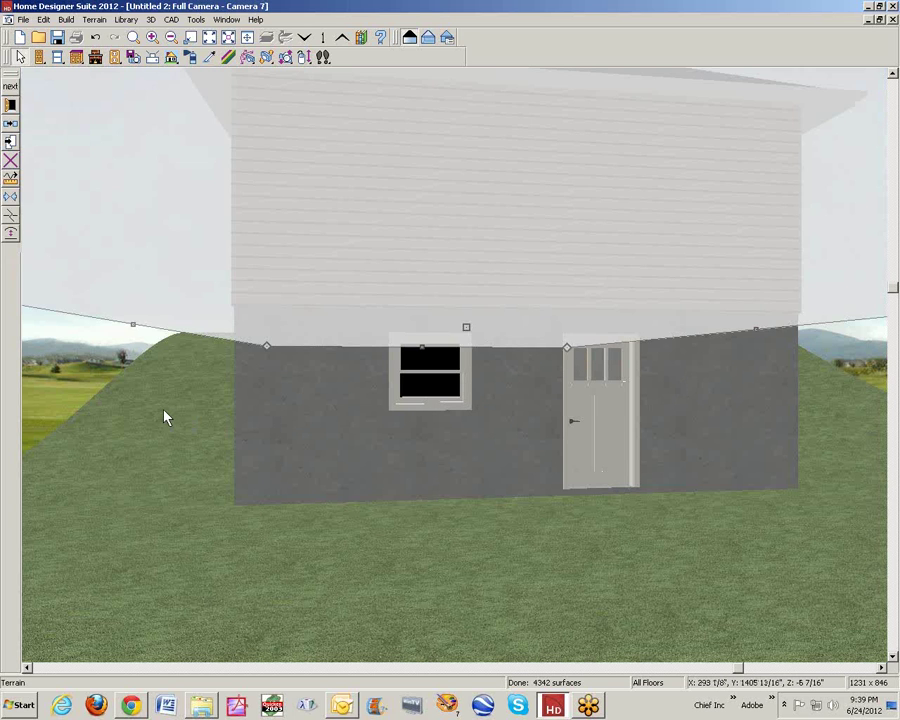
key(Escape)
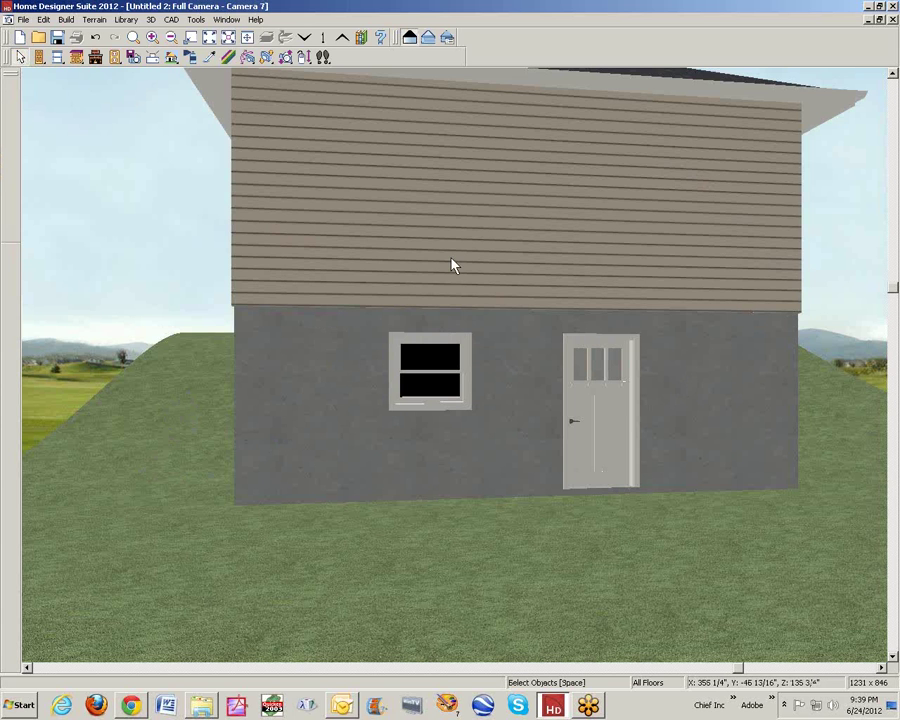
click(892, 20)
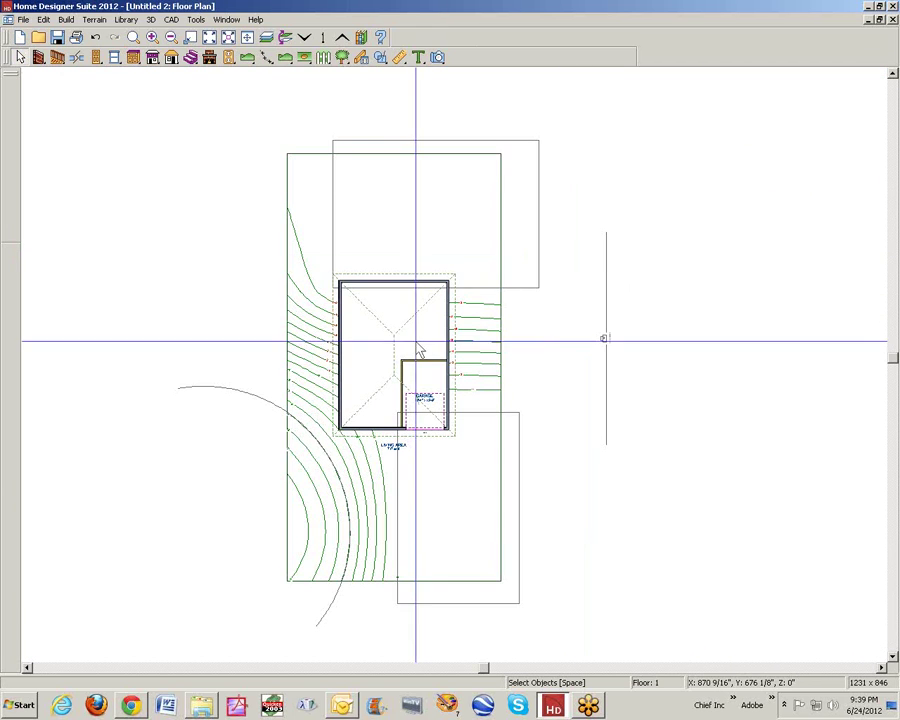
- Check the main floor 1 room's structure elevations and heights without changing them
double_click(362, 356)
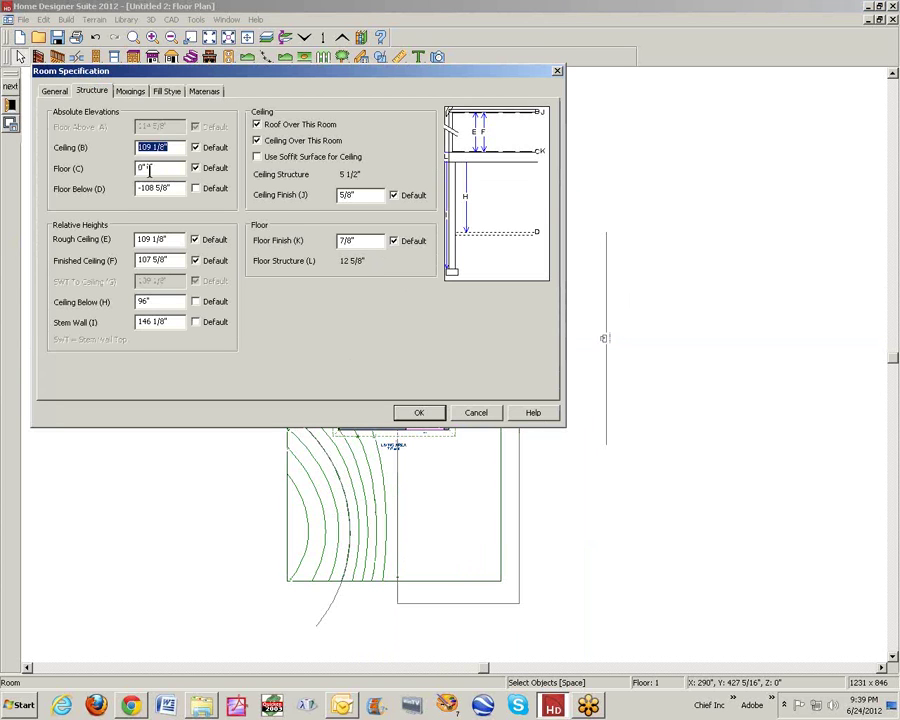
double_click(149, 169)
click(477, 413)
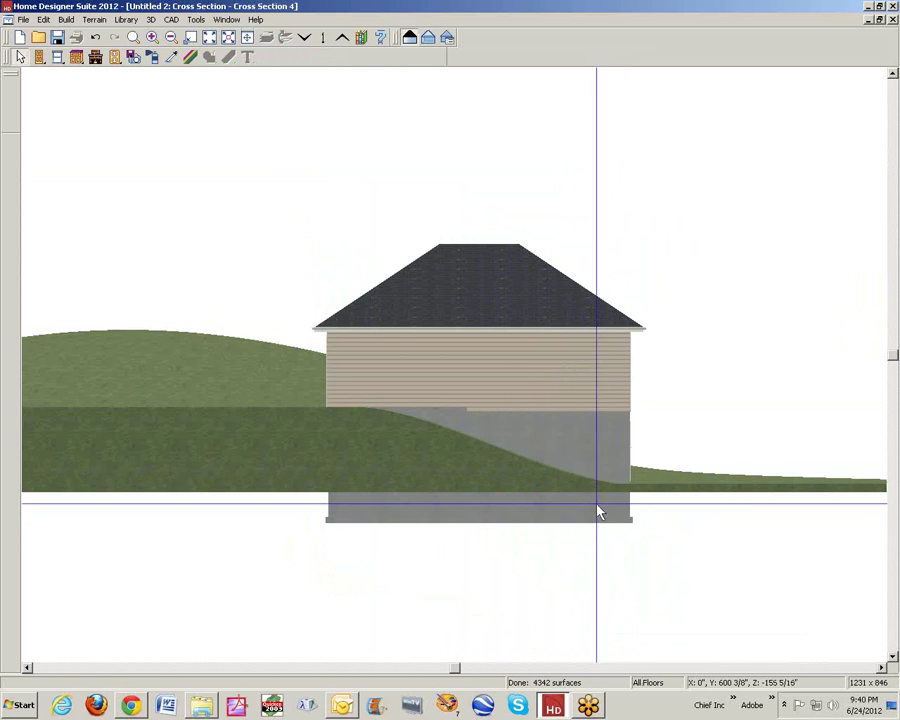
- Check the terrain's building pad and clipping settings from the side cross section without changing them, and close the cross section
double_click(386, 470)
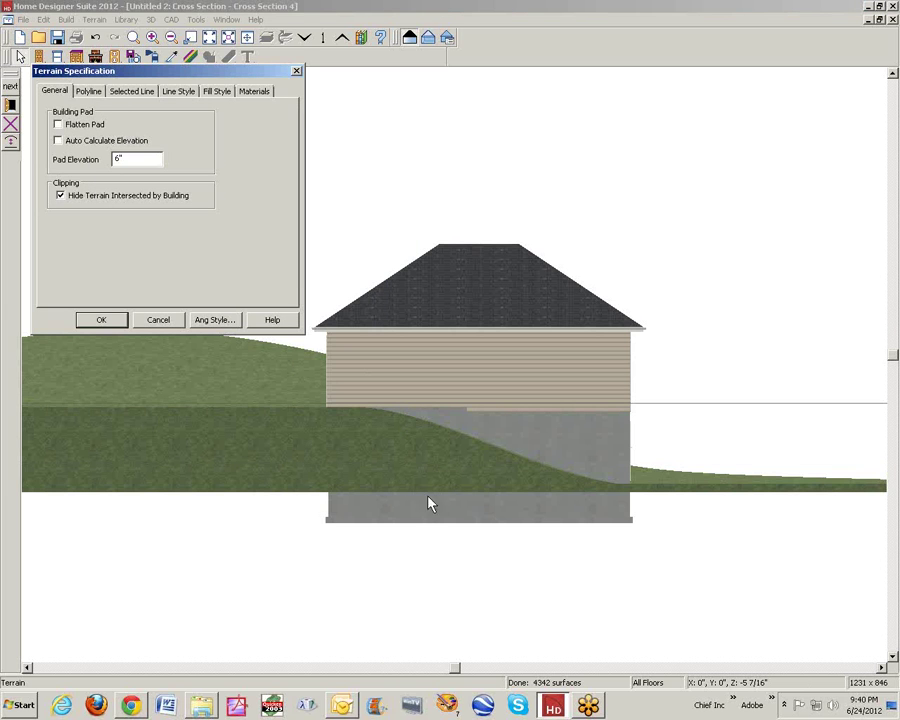
click(180, 320)
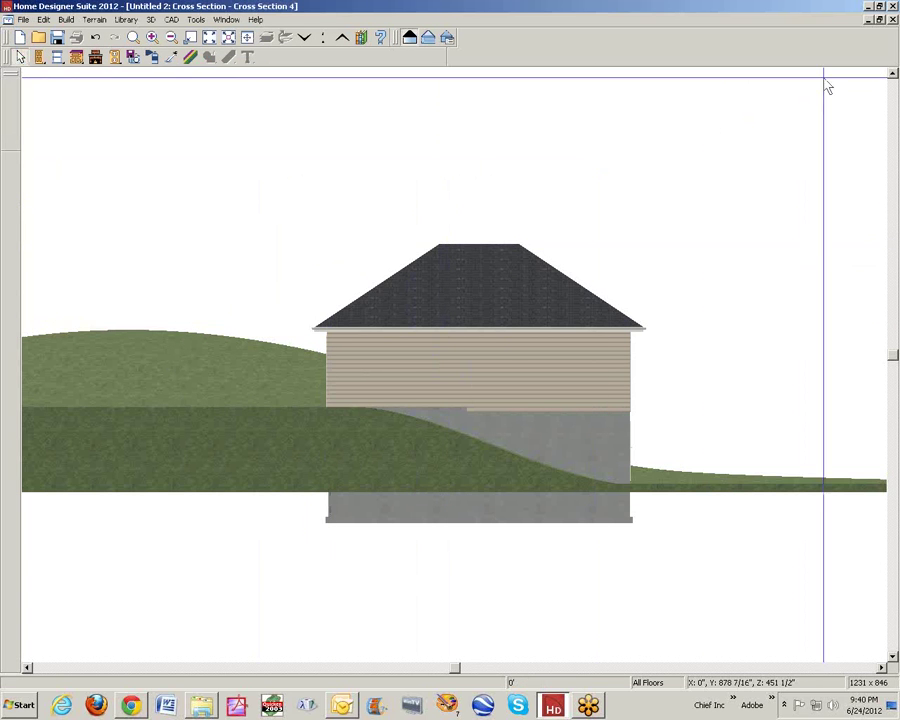
click(893, 20)
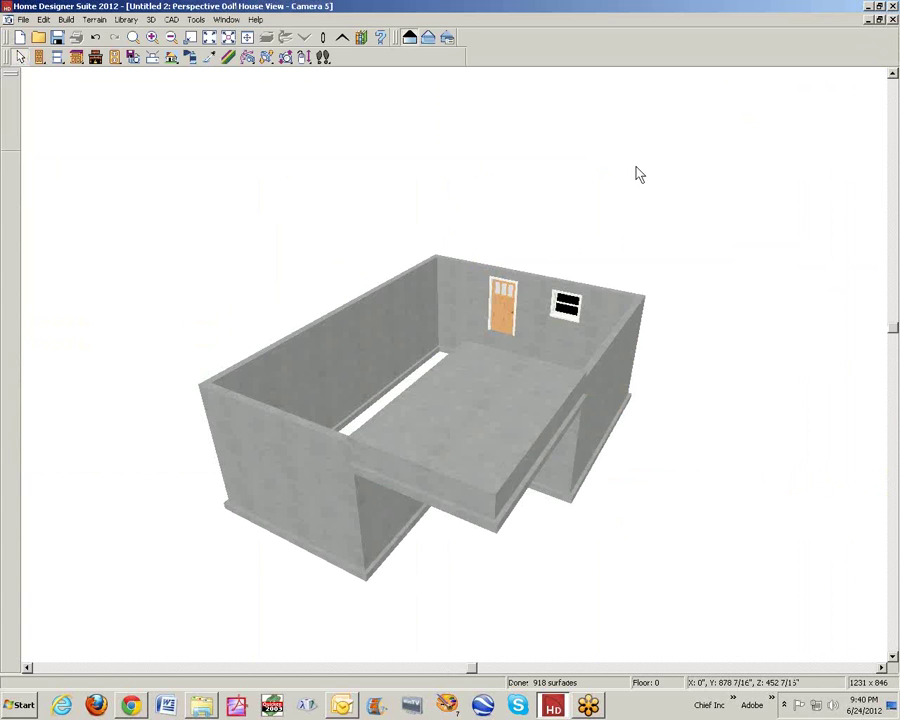
- Check the foundation room's structure settings in the doll house view without changing them, and return to the floor plan
right_click(386, 363)
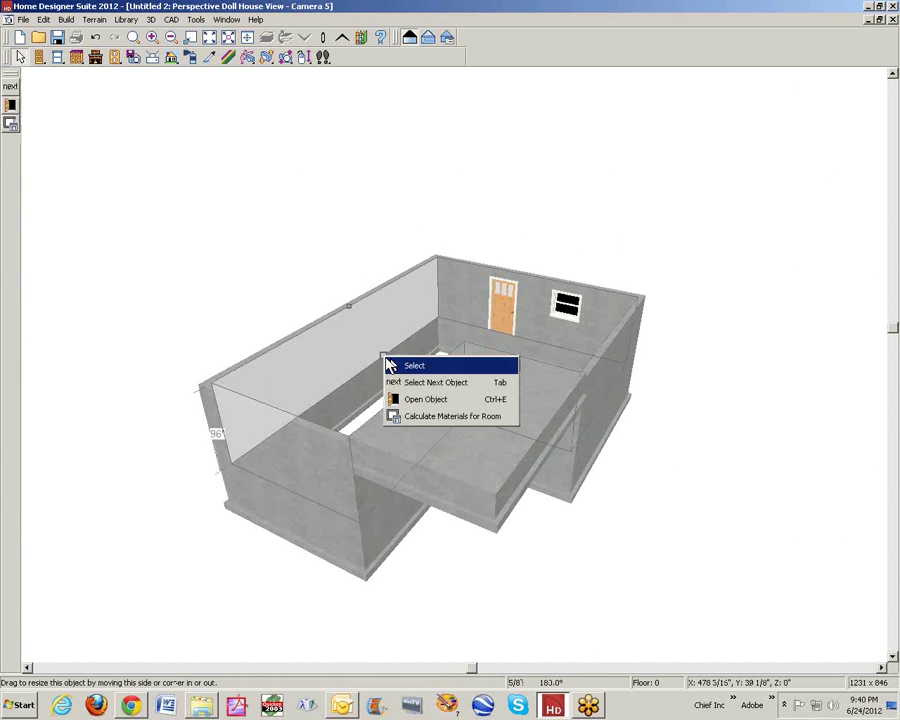
click(450, 400)
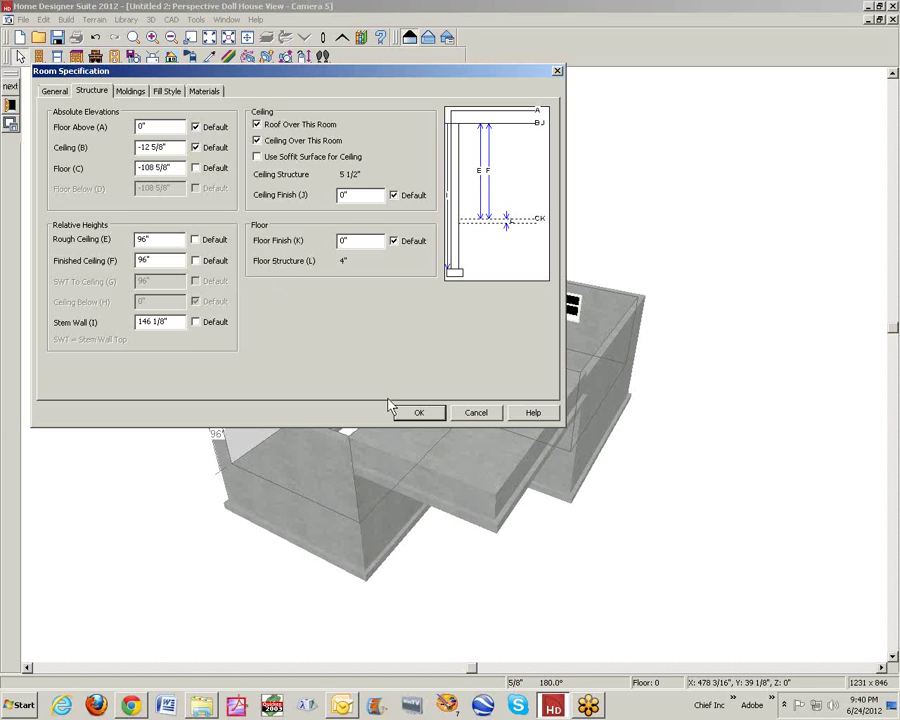
click(462, 415)
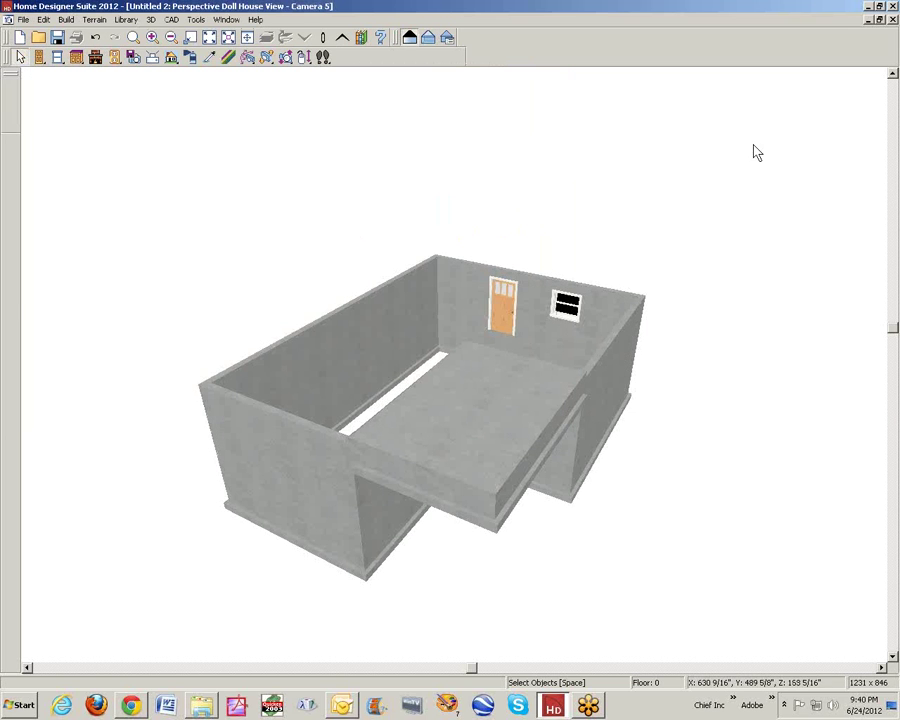
key(ctrl+F4)
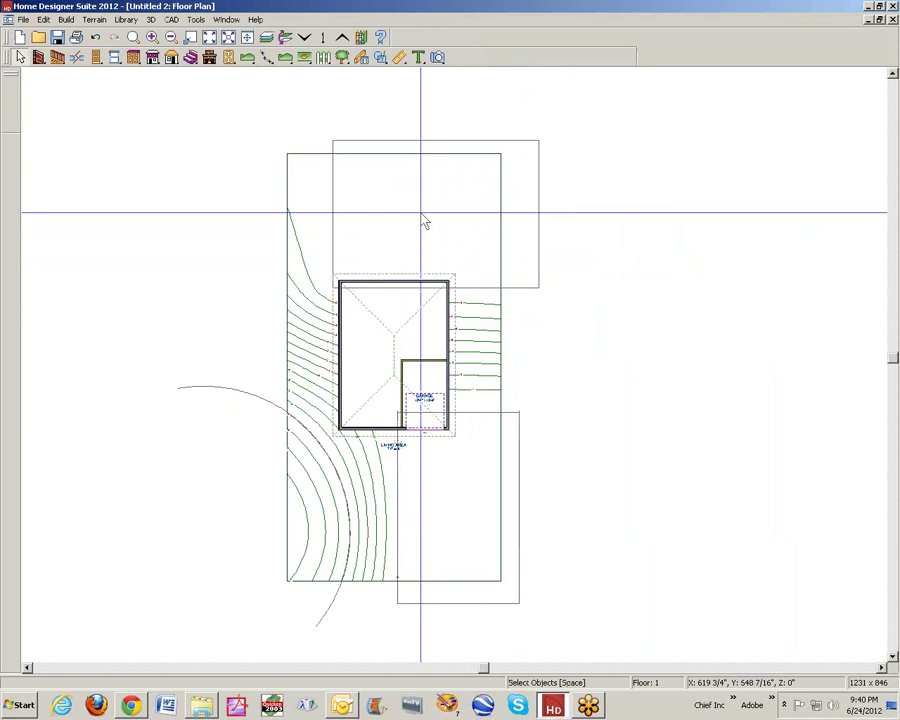
- Go down to floor 0 and override the main foundation room's default floor finish thickness with 1/2"
click(304, 37)
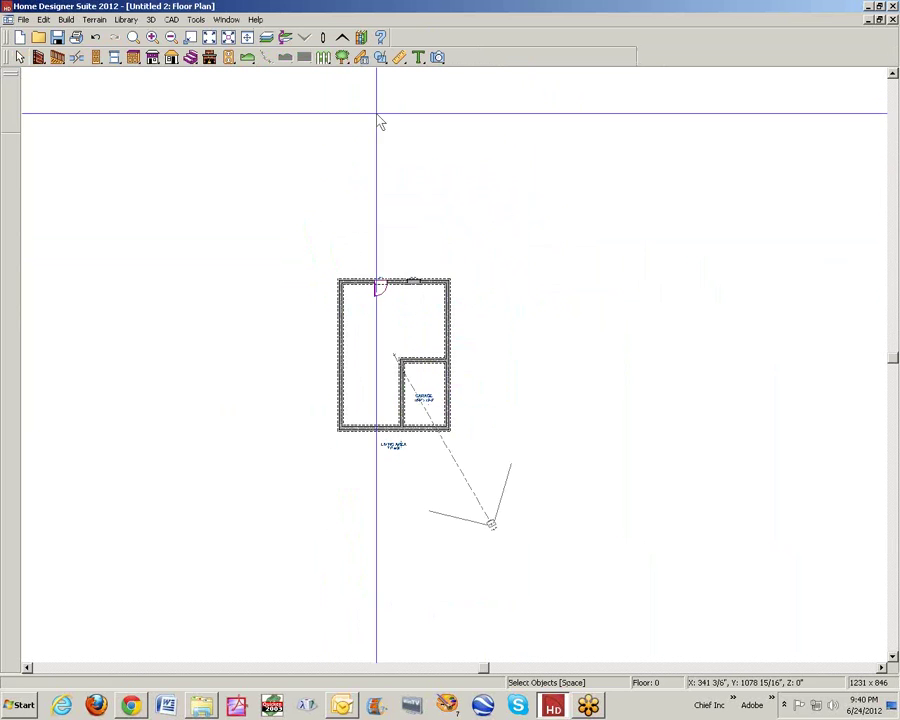
right_click(381, 276)
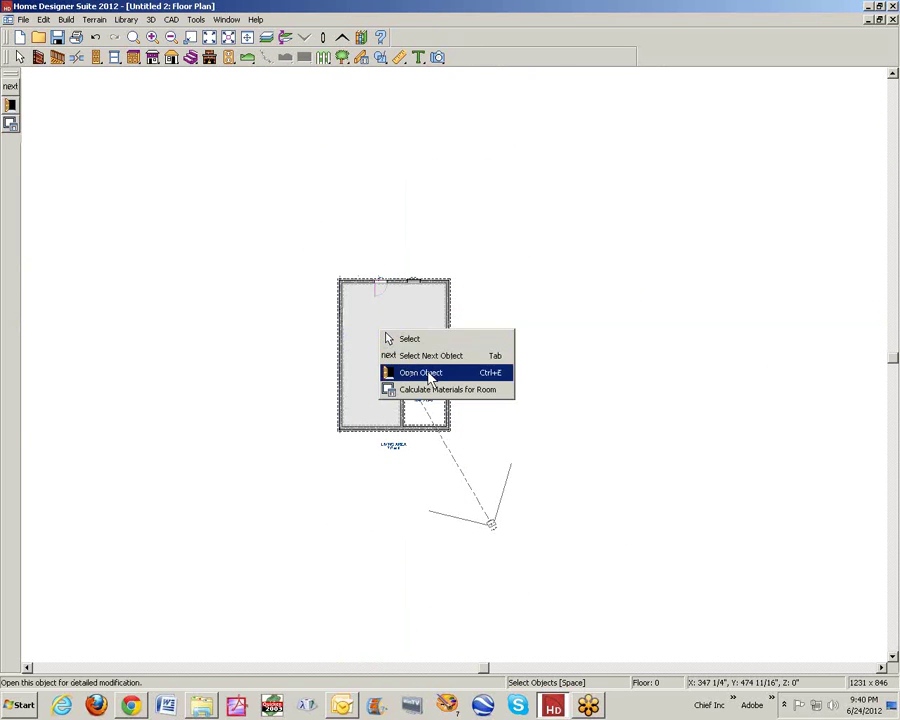
click(428, 371)
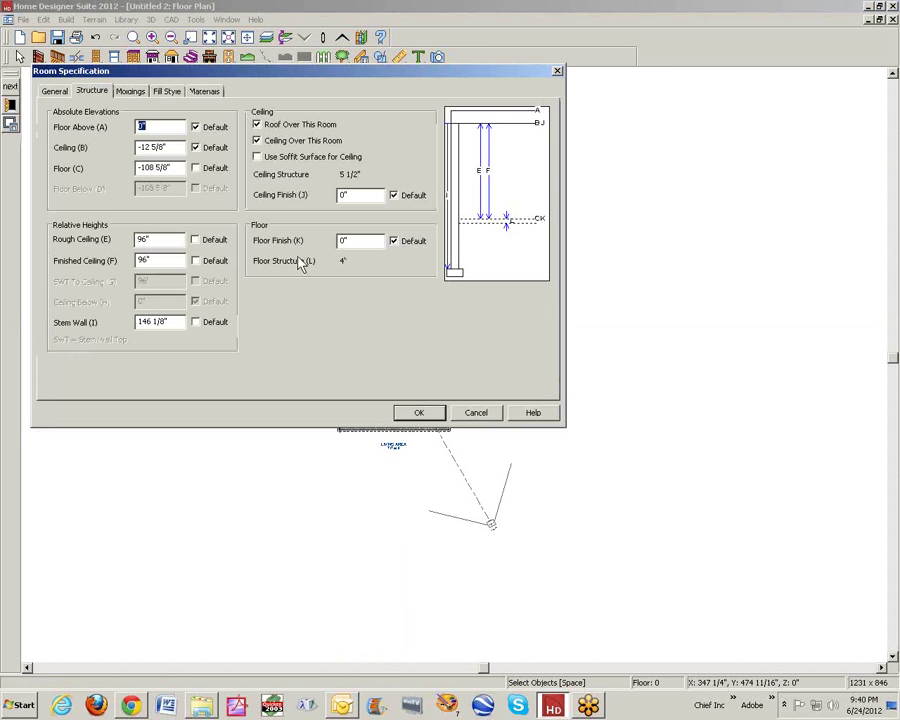
click(394, 242)
double_click(373, 242)
key(Tab)
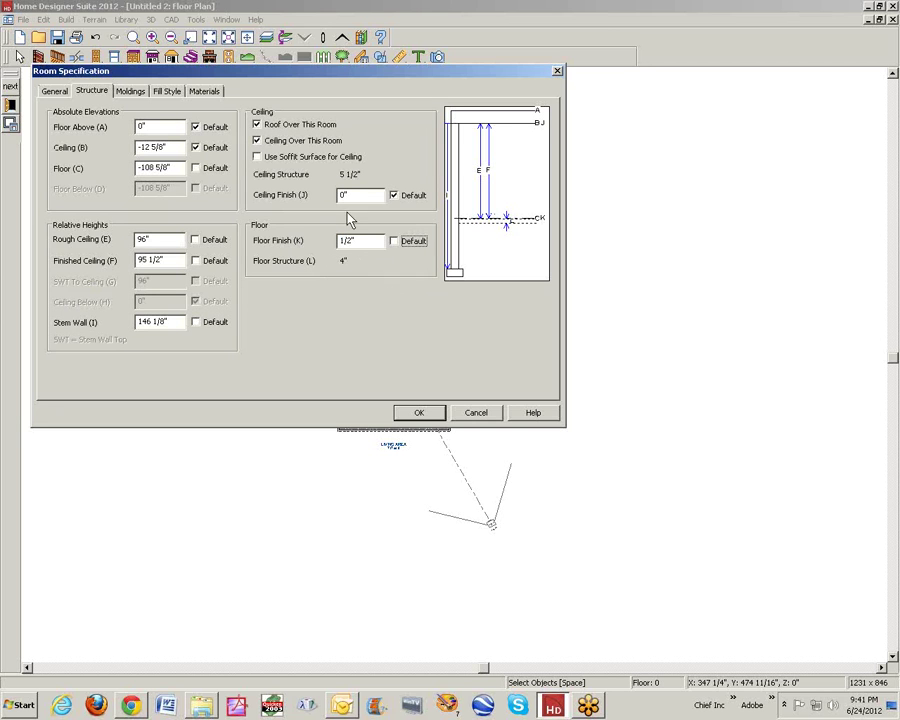
- Look at the foundation room's floor covering material, keep Medium - FP Plank, and apply the room settings
click(204, 91)
click(104, 161)
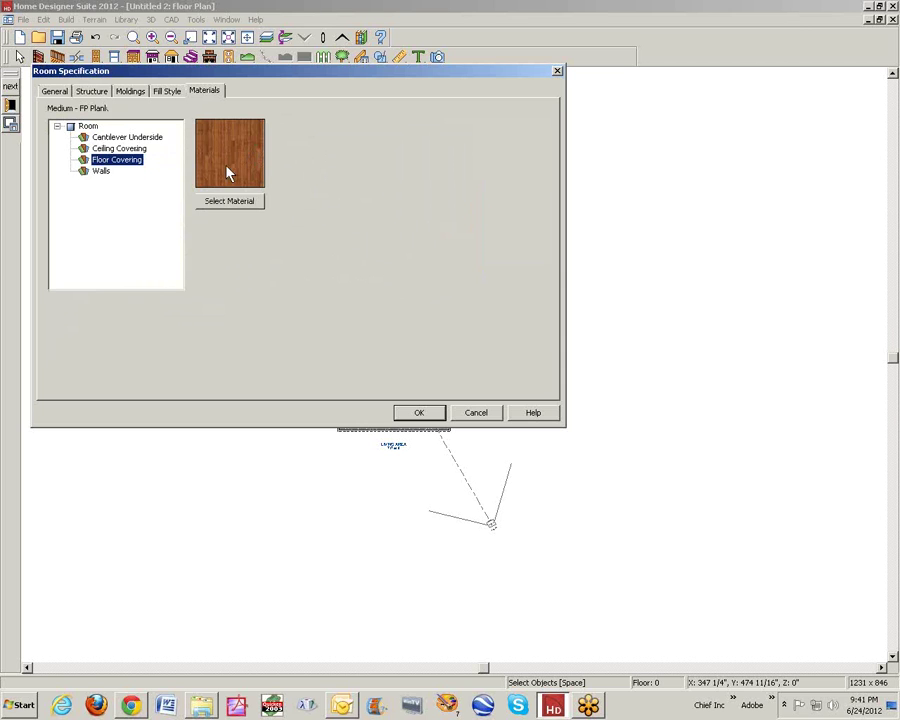
click(232, 202)
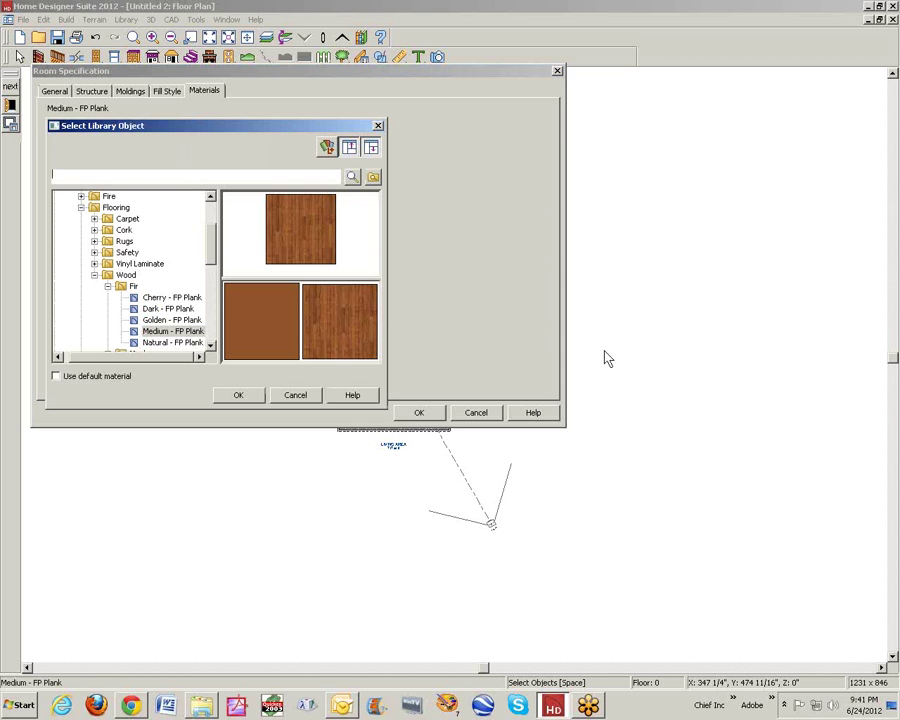
click(297, 397)
click(415, 413)
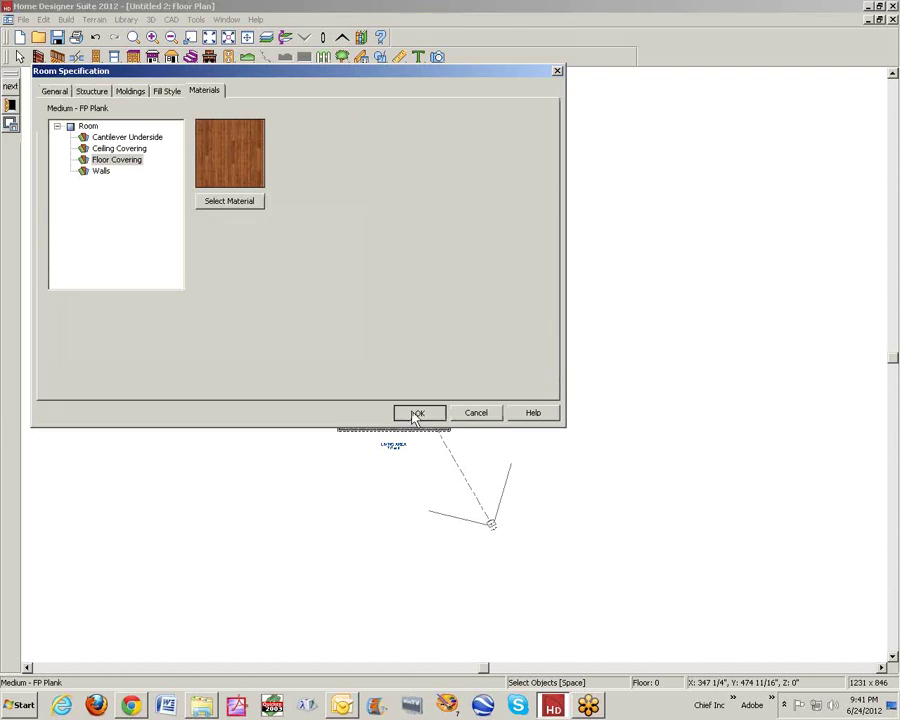
click(567, 389)
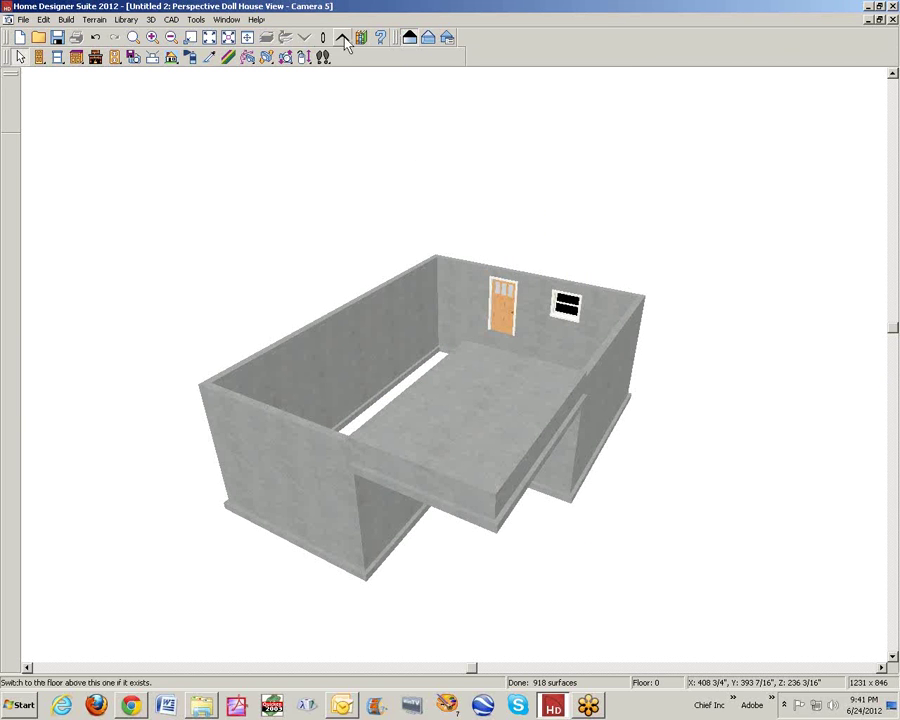
click(228, 20)
mouse_move(206, 20)
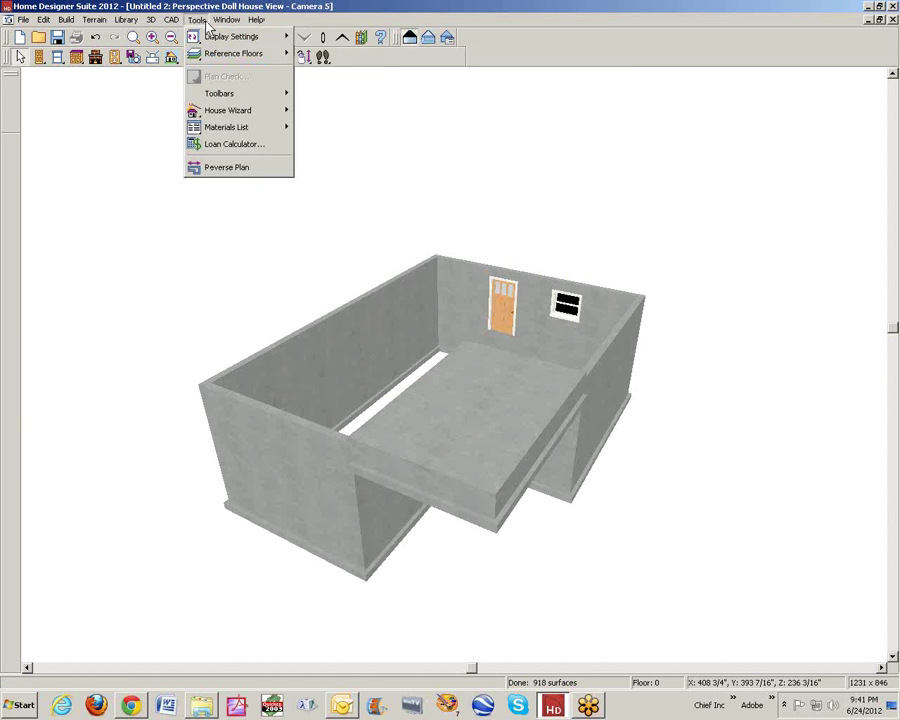
- Review the layer list in the doll house view's display options without changing anything, and return to the floor plan
mouse_move(209, 42)
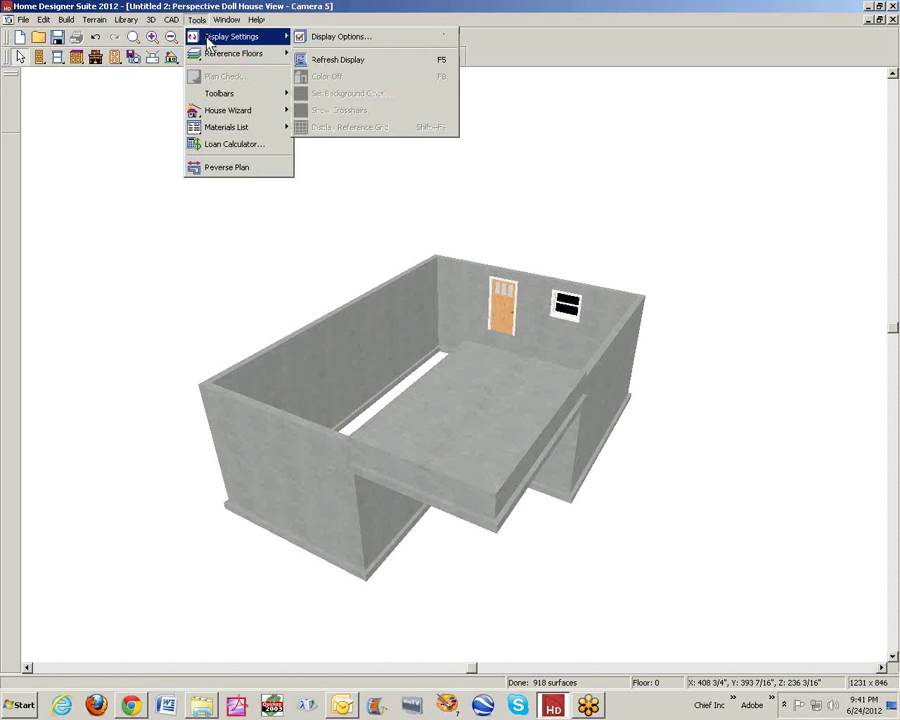
click(346, 42)
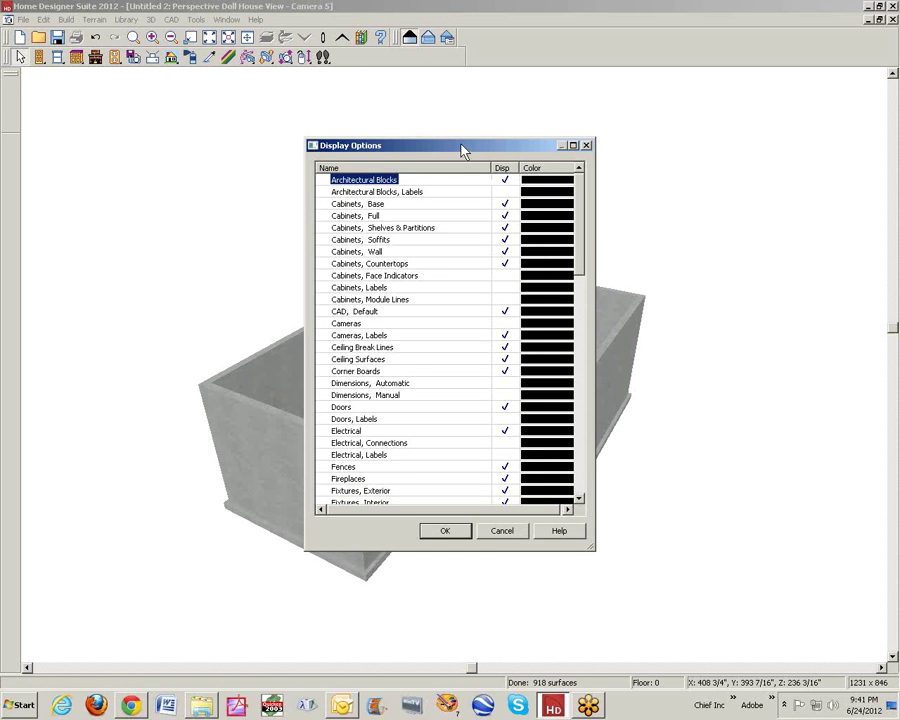
drag(462, 150, 268, 144)
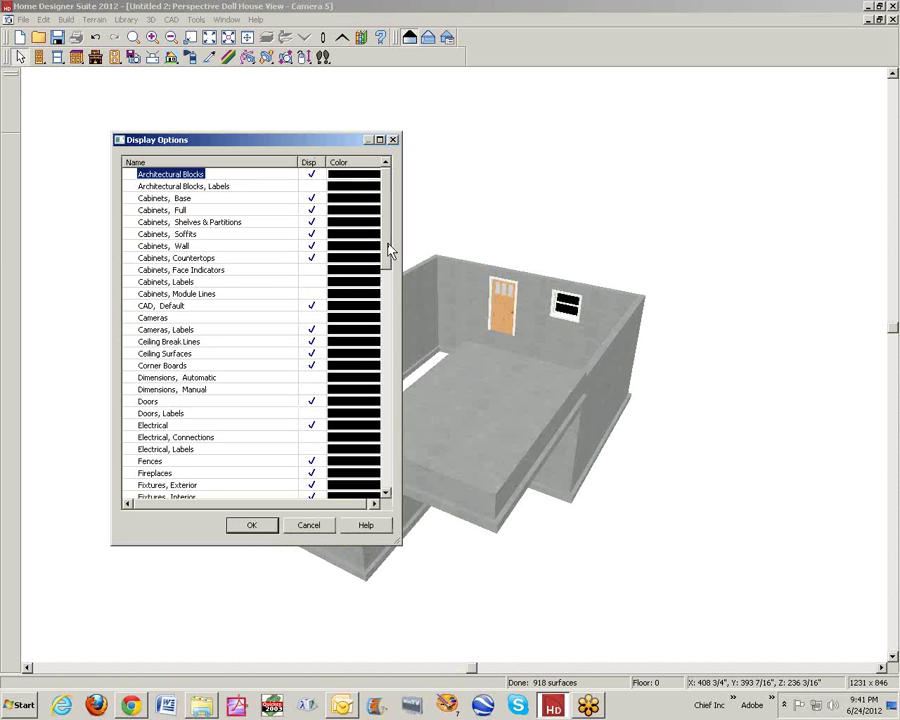
drag(390, 252, 388, 302)
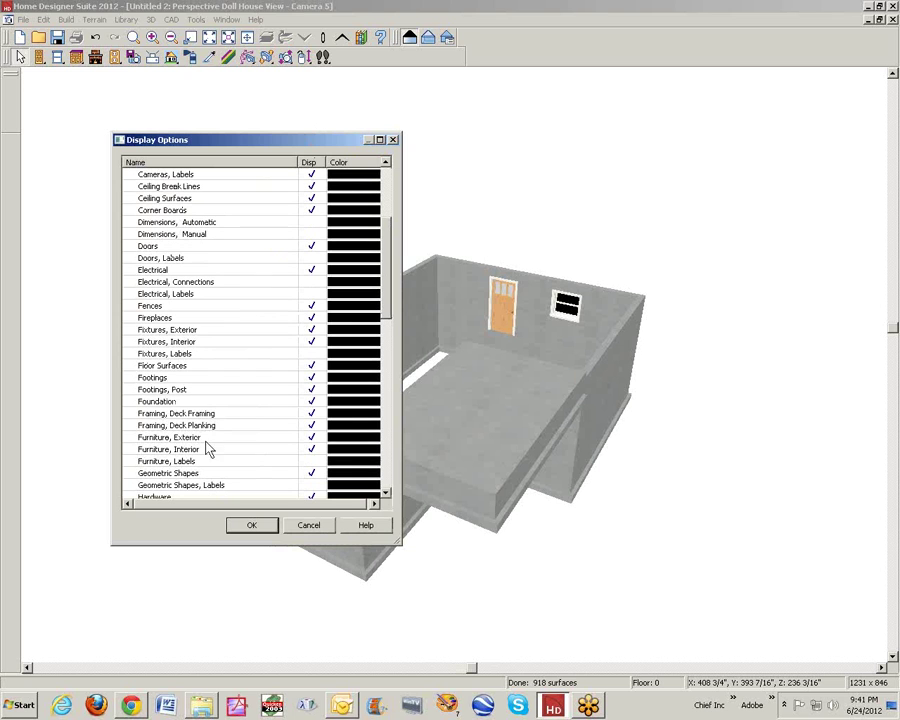
click(313, 533)
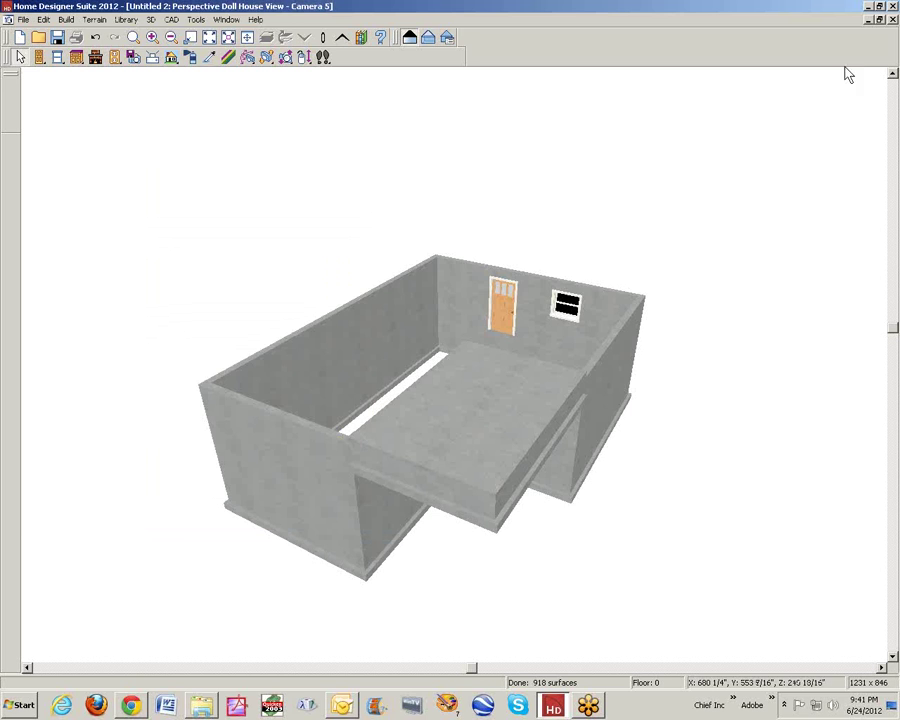
click(892, 20)
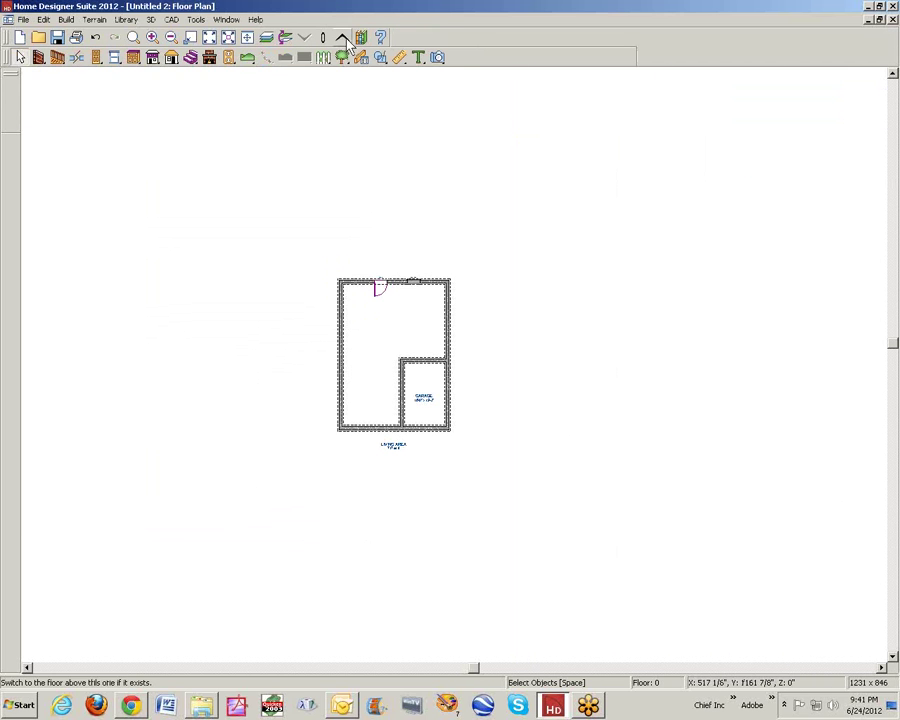
- Create a full camera view inside the foundation room facing the rear door, and check the room's material and structure settings
click(437, 57)
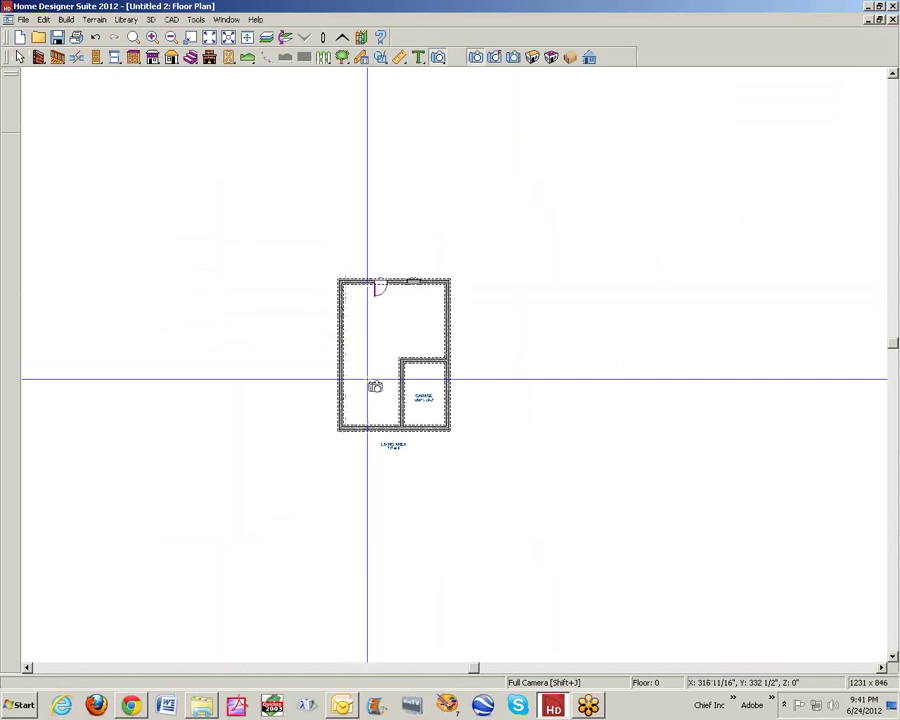
drag(365, 377, 382, 352)
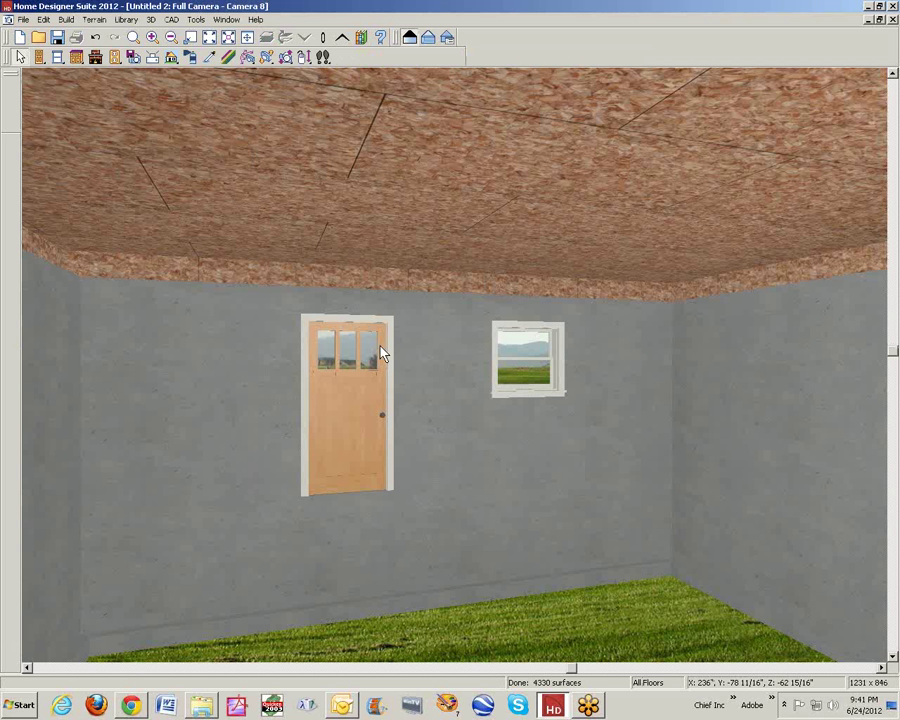
right_click(456, 441)
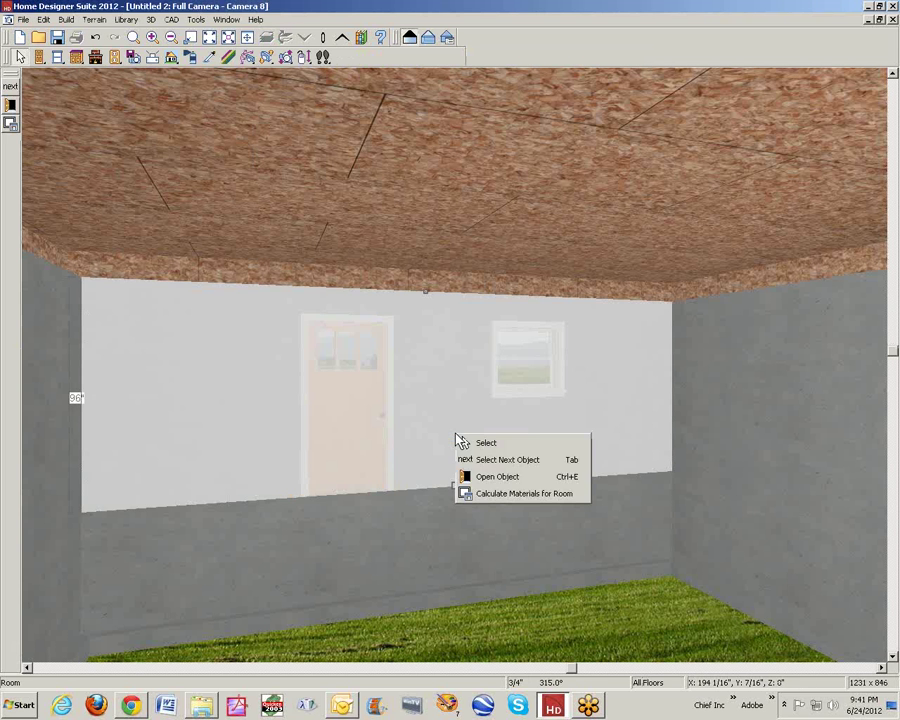
click(481, 474)
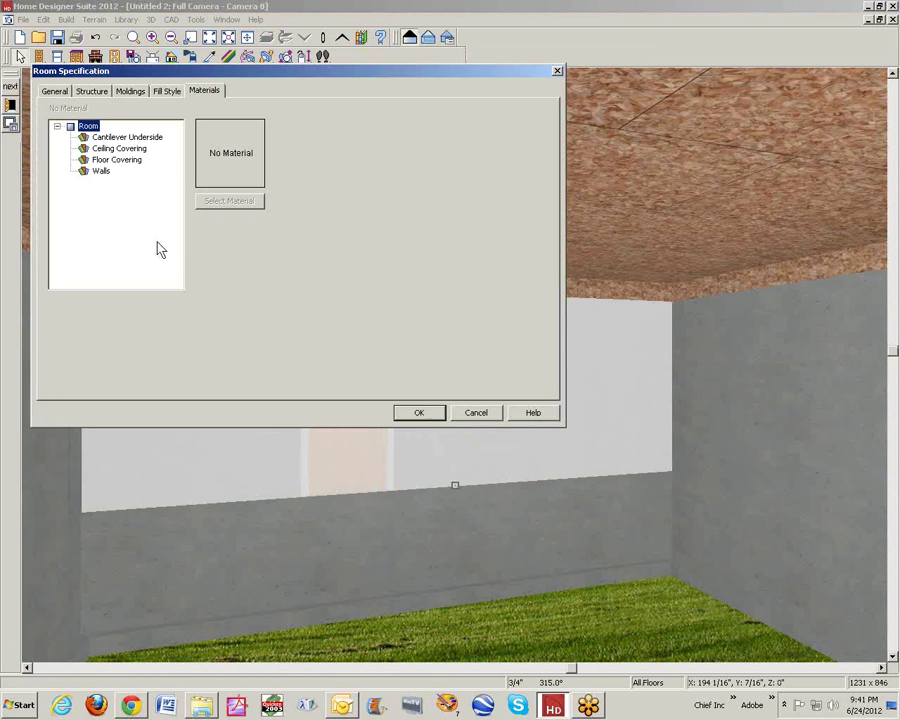
click(104, 171)
click(119, 150)
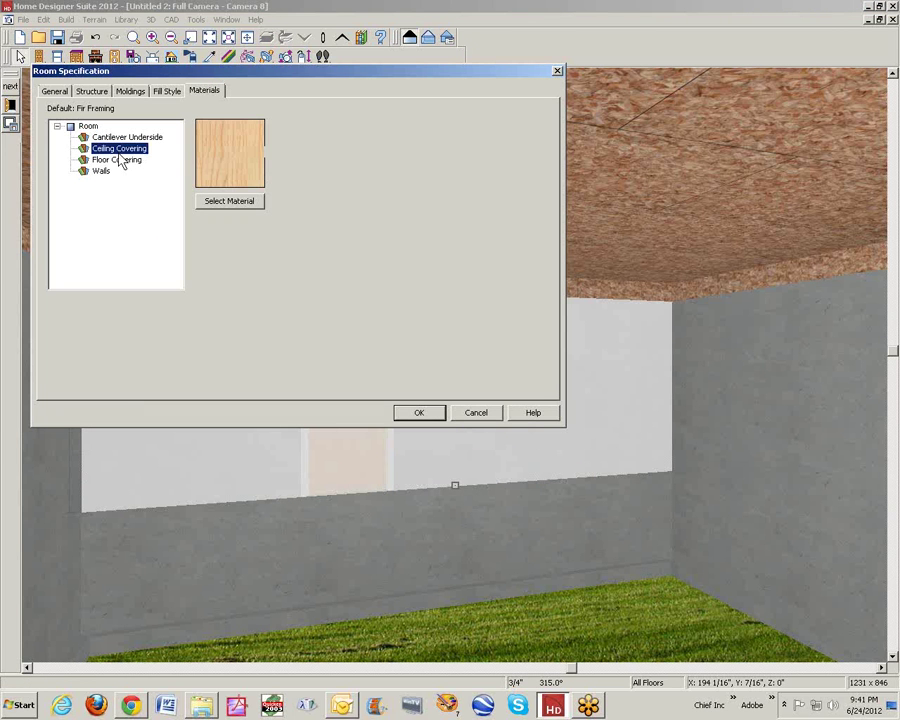
click(117, 139)
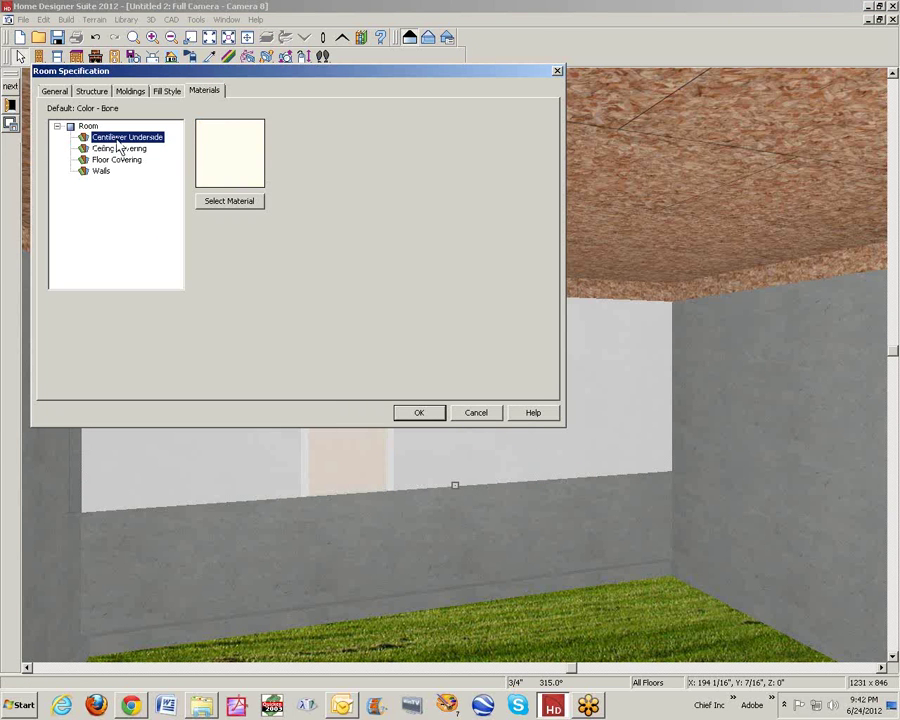
click(111, 162)
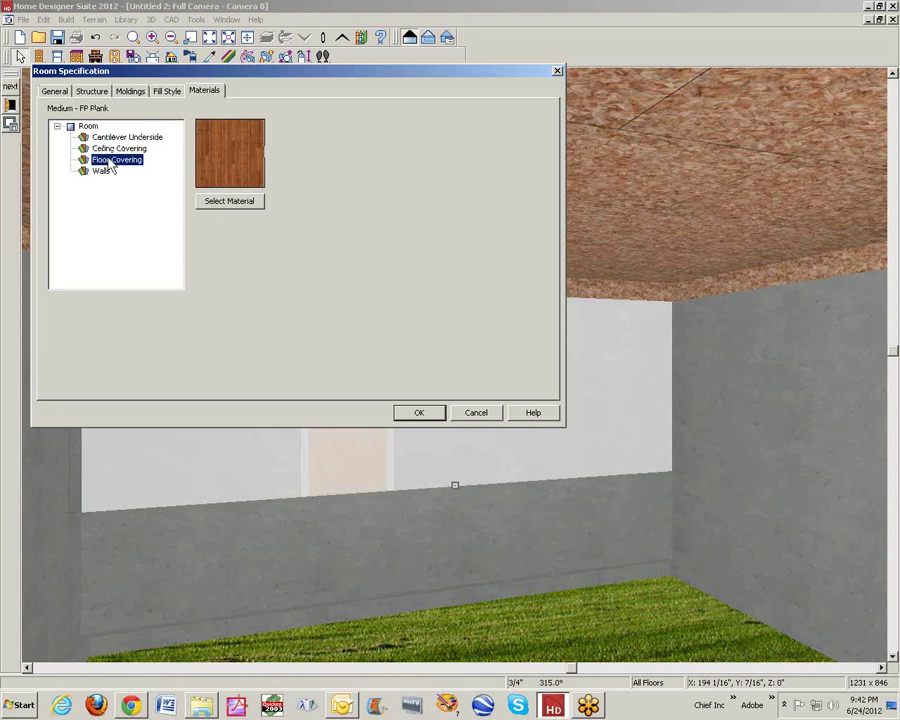
click(91, 92)
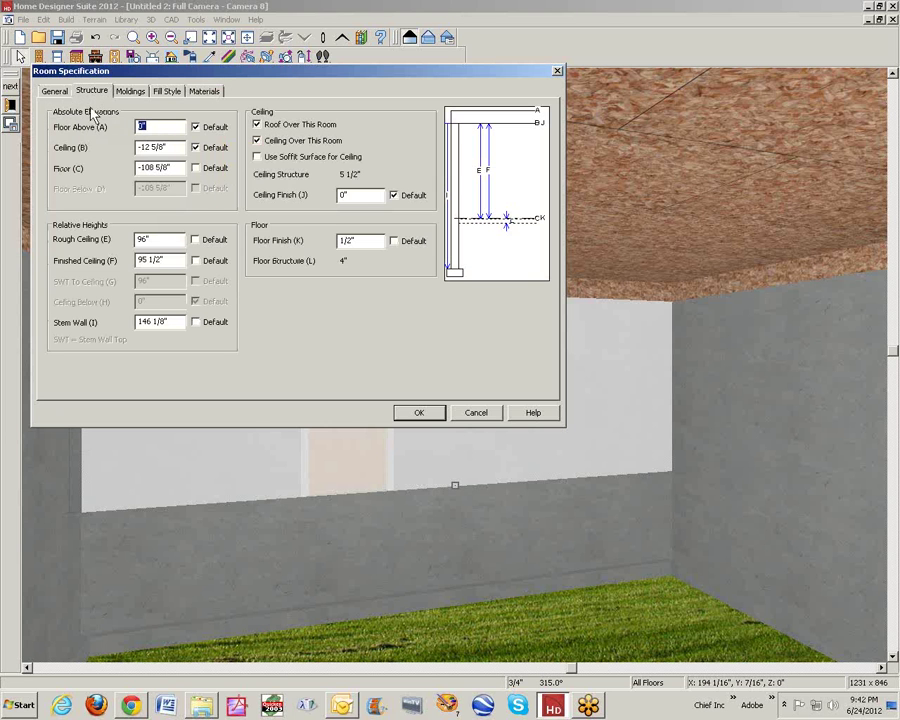
- Set the foundation room's type to Family and apply the room settings
click(56, 91)
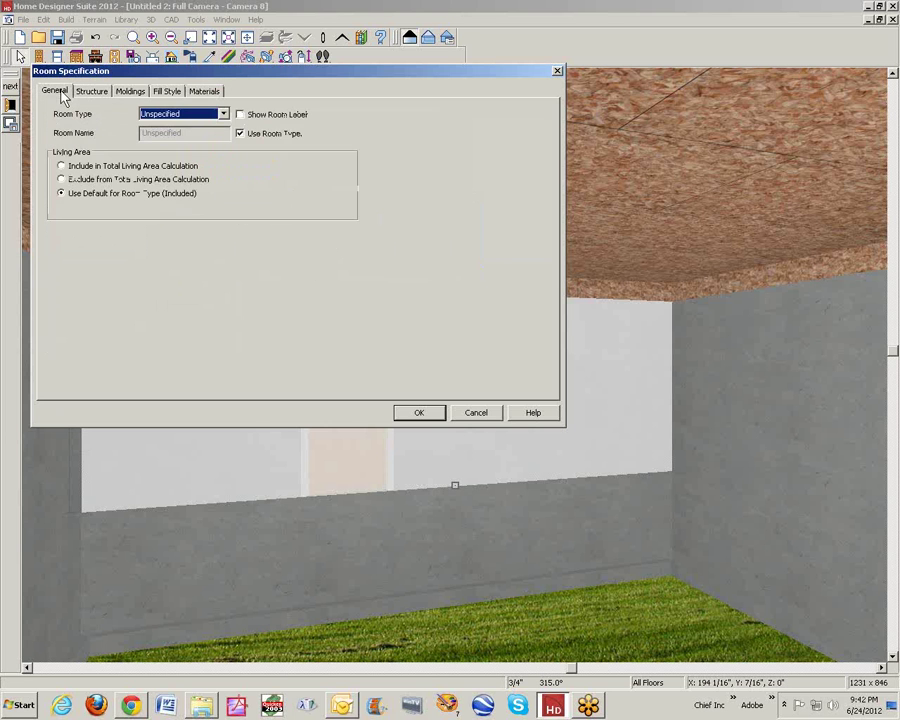
click(224, 114)
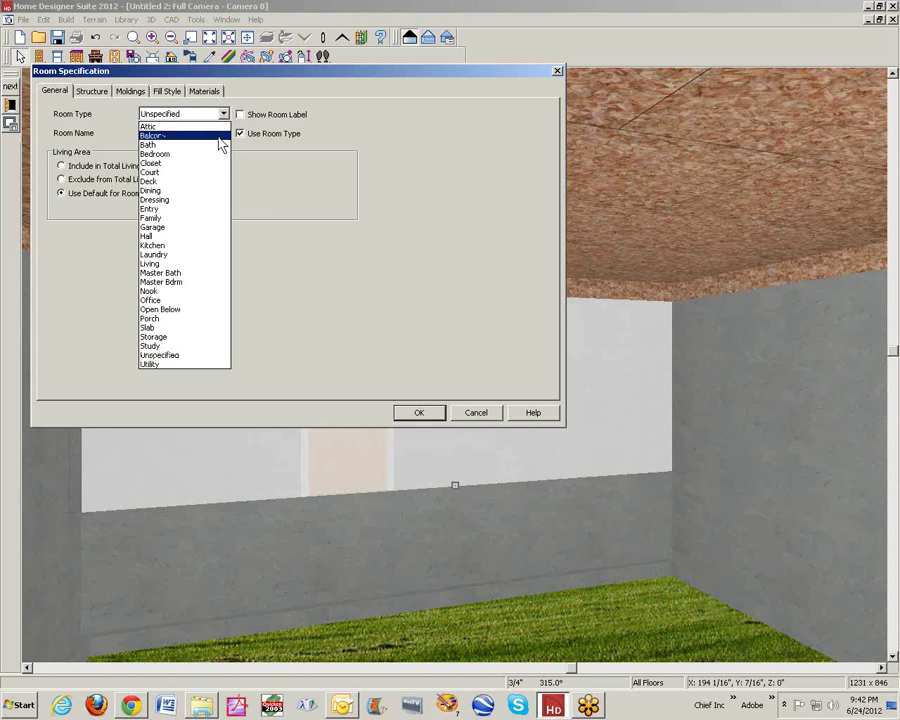
click(165, 217)
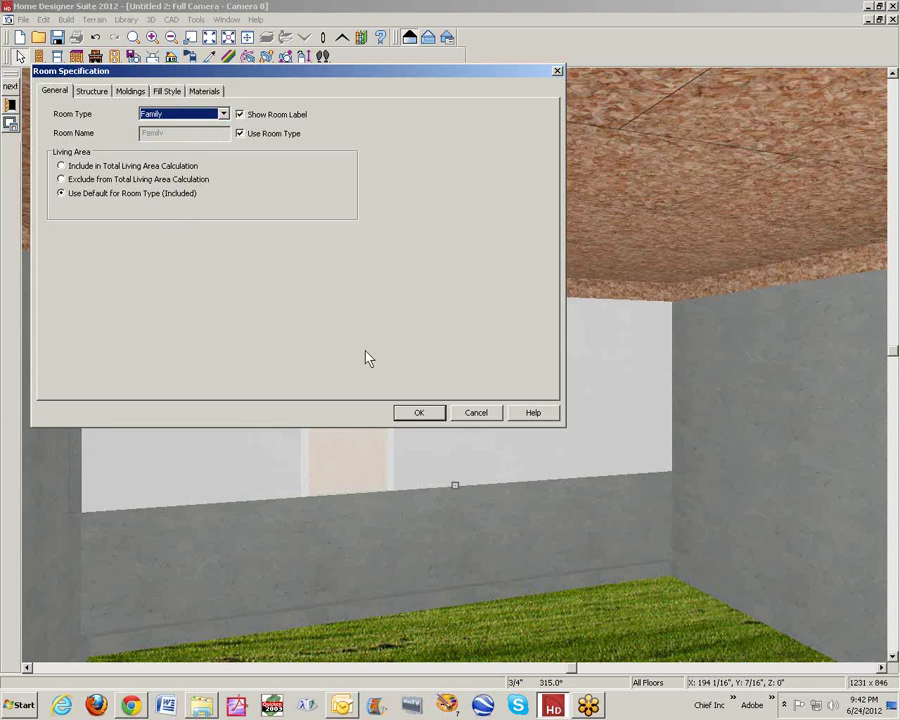
click(419, 414)
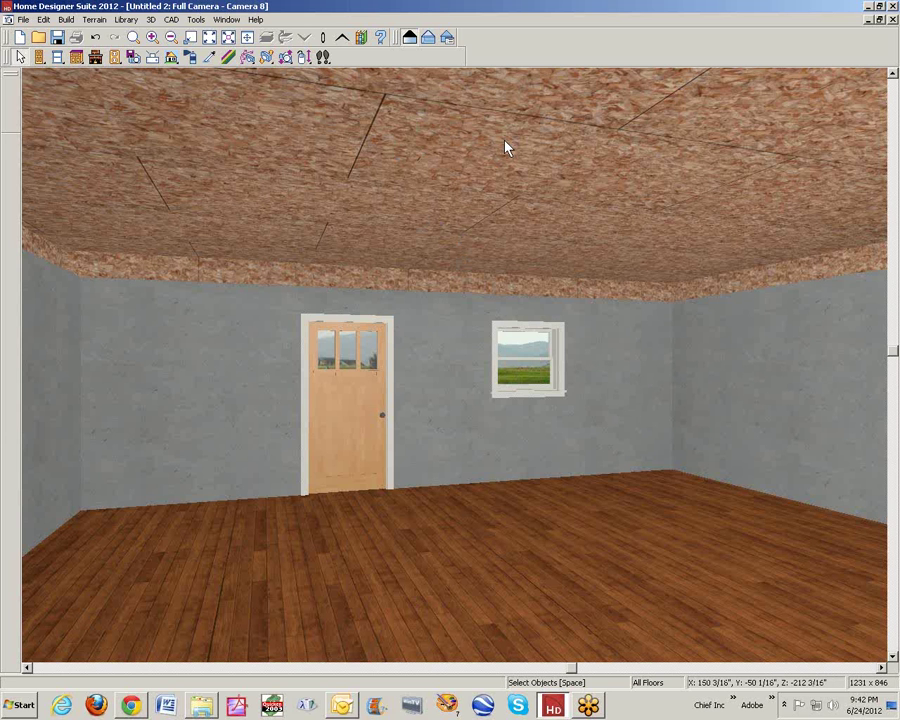
- Close the room camera view, check the family room's floor in a doll house view, and return to the floor plan
click(892, 19)
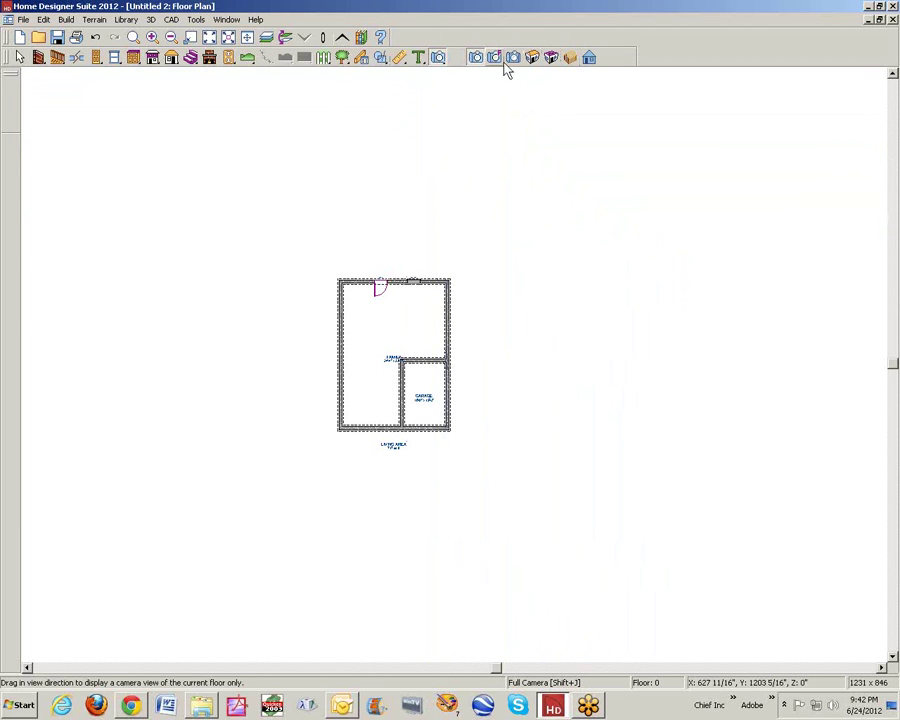
click(551, 58)
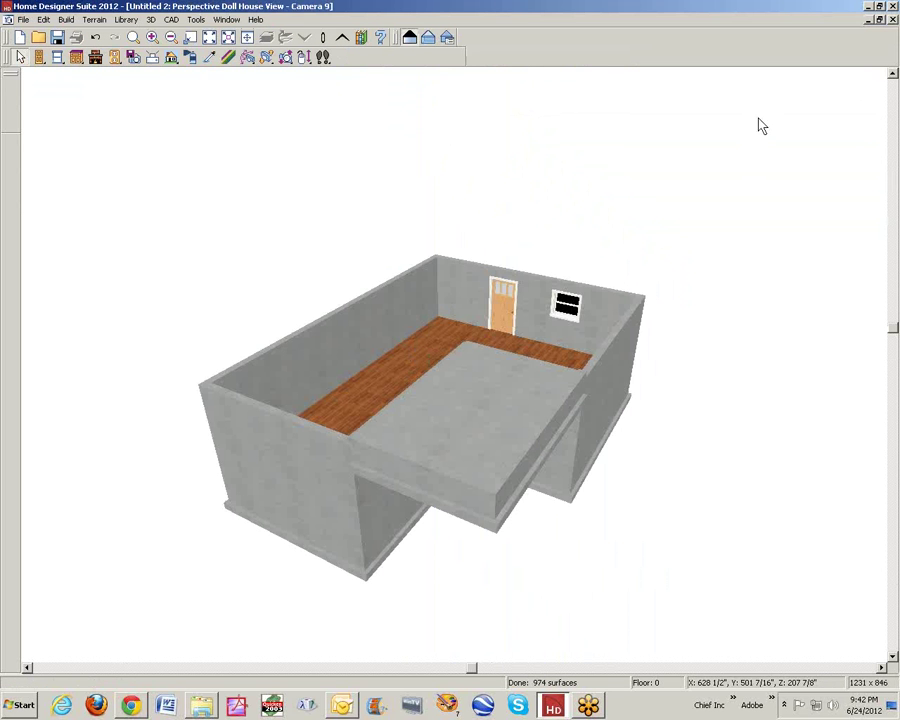
key(ctrl+F4)
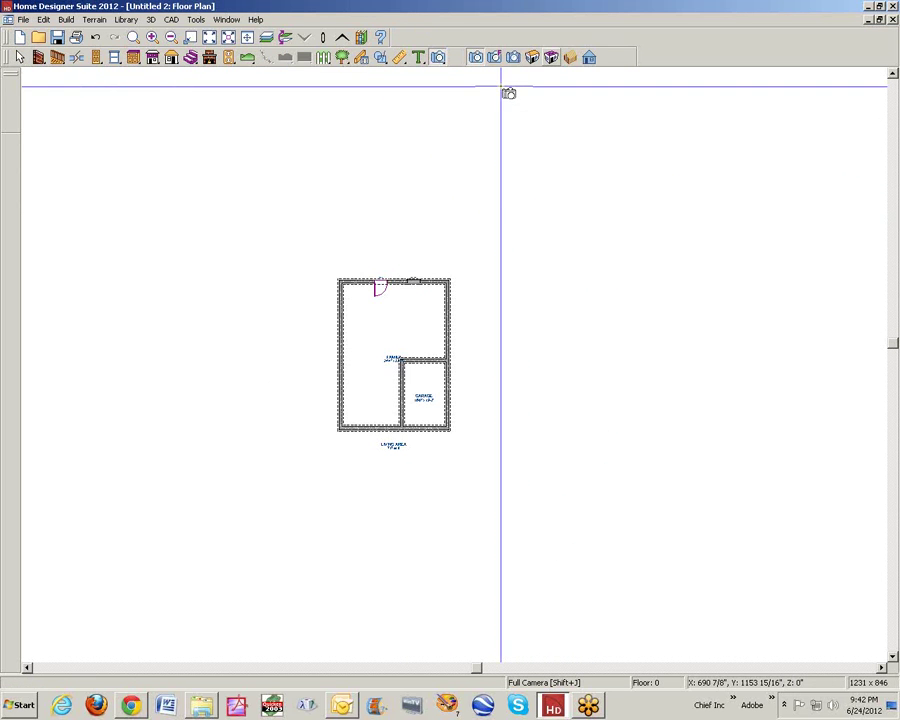
- Create a perspective full overview and check the terrain's building pad elevation, leaving the terrain settings unchanged
click(532, 57)
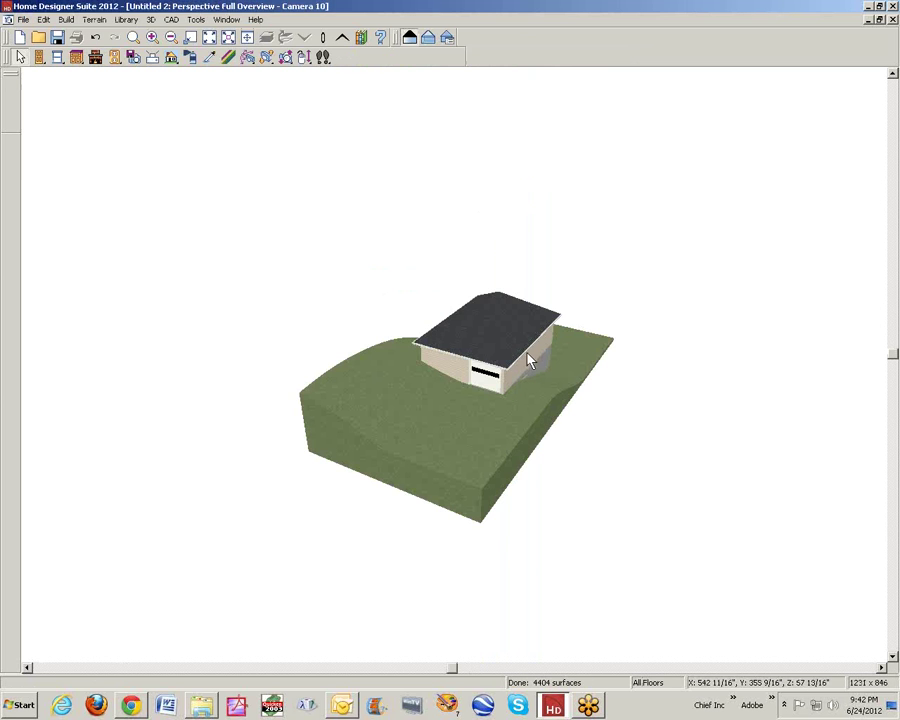
double_click(540, 422)
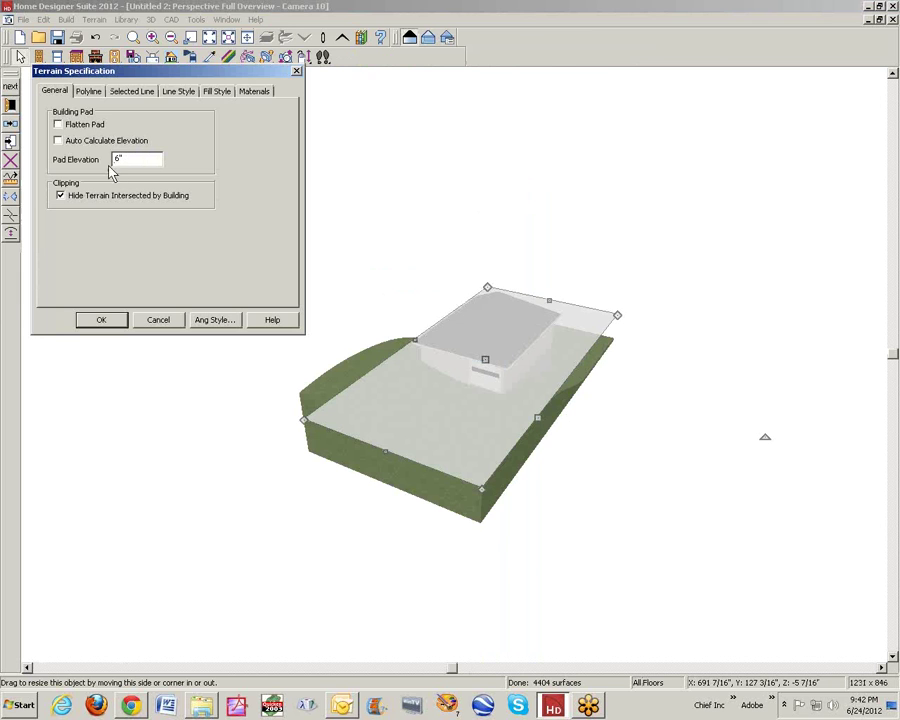
text(6)
click(149, 322)
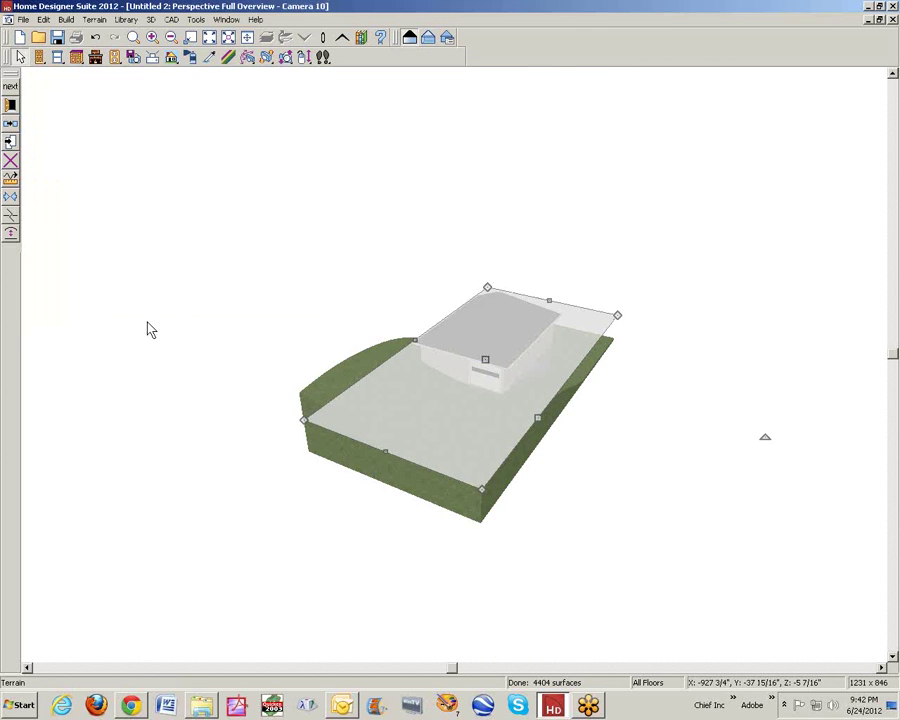
key(Escape)
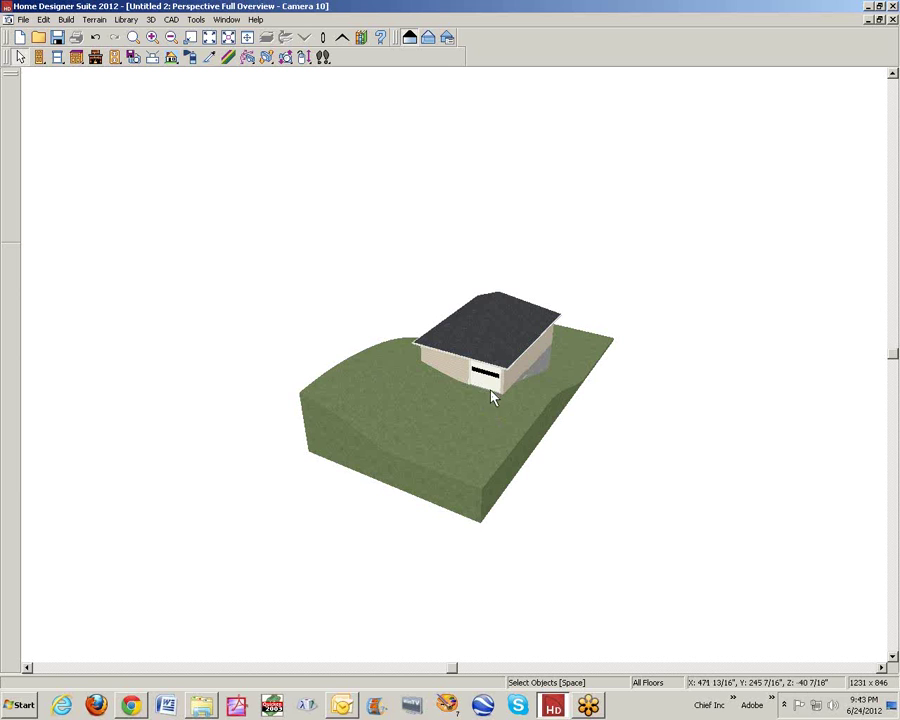
- Set the terrain's building pad elevation to 18" and apply it
double_click(538, 424)
double_click(153, 160)
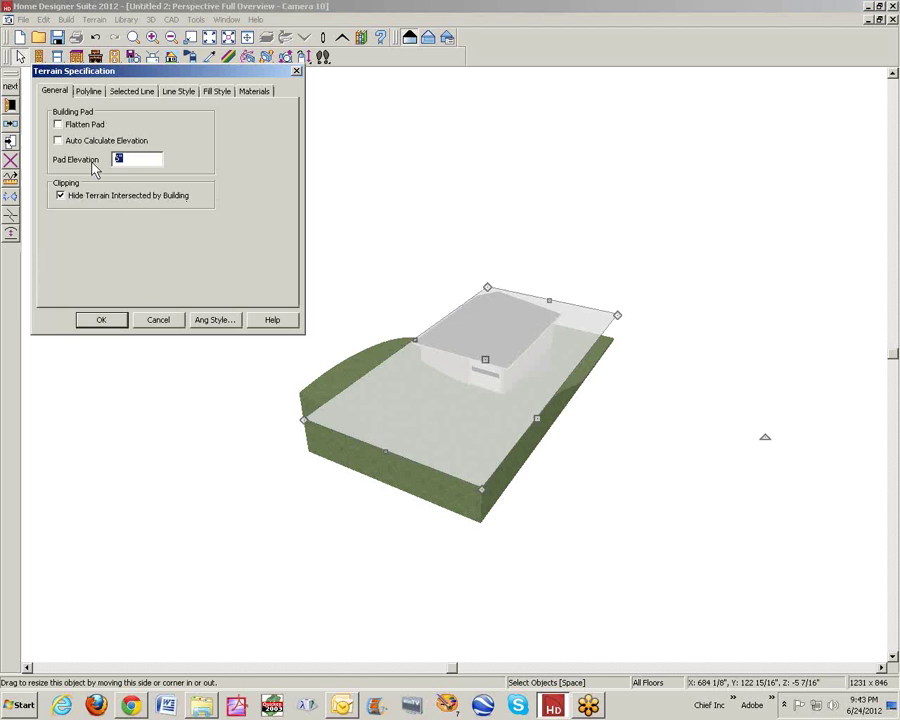
text(18)
click(120, 323)
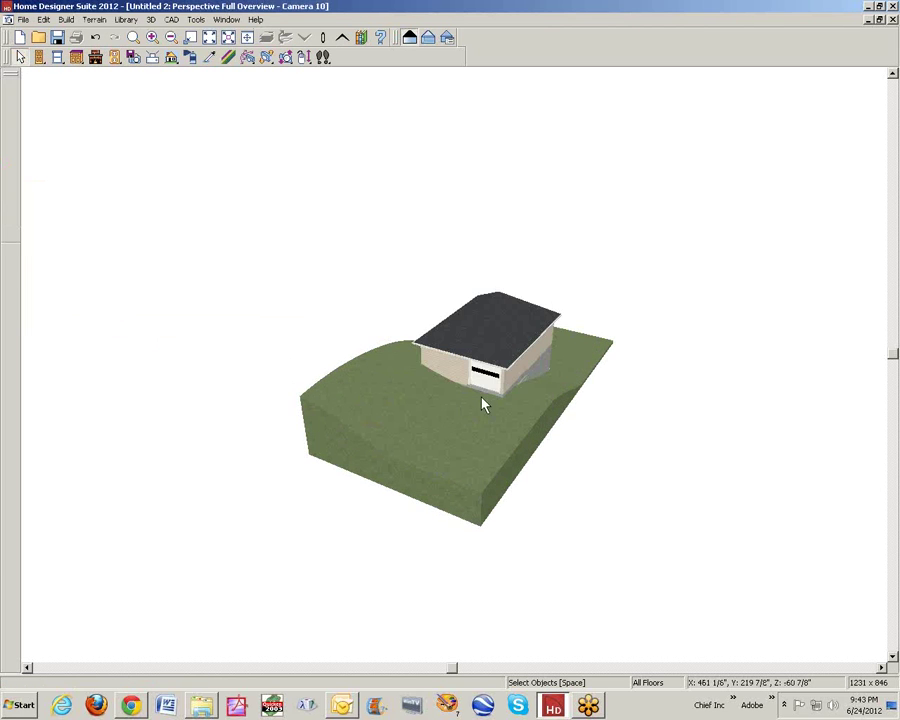